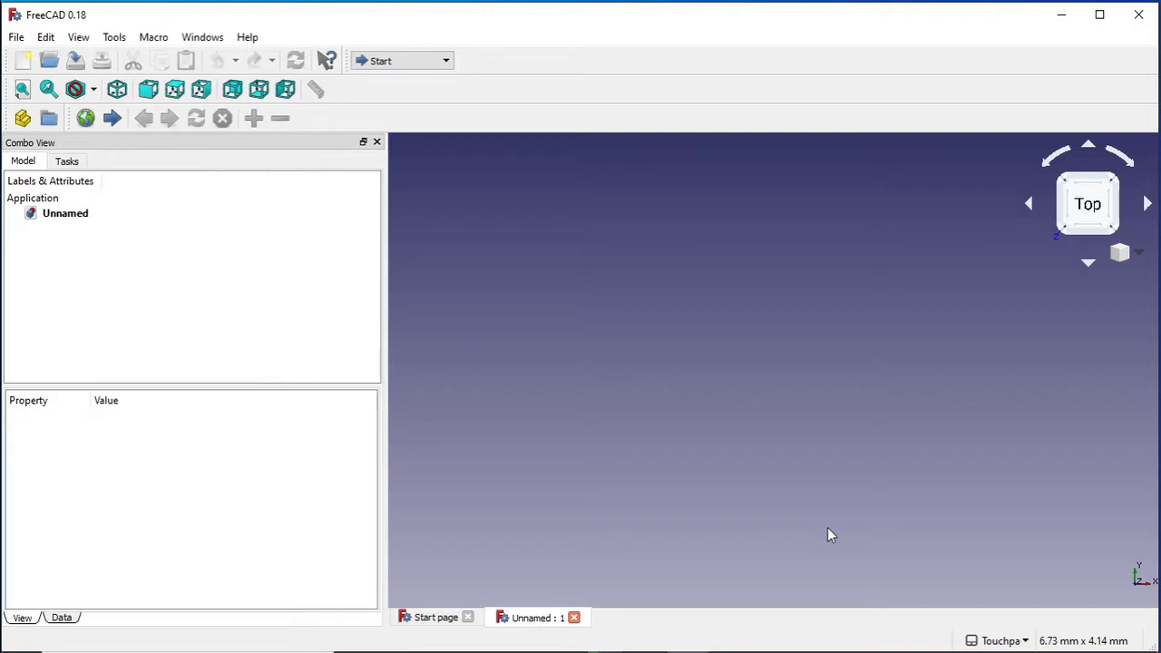
Step: Switch to the Sketcher workbench
click(415, 62)
click(414, 64)
click(414, 59)
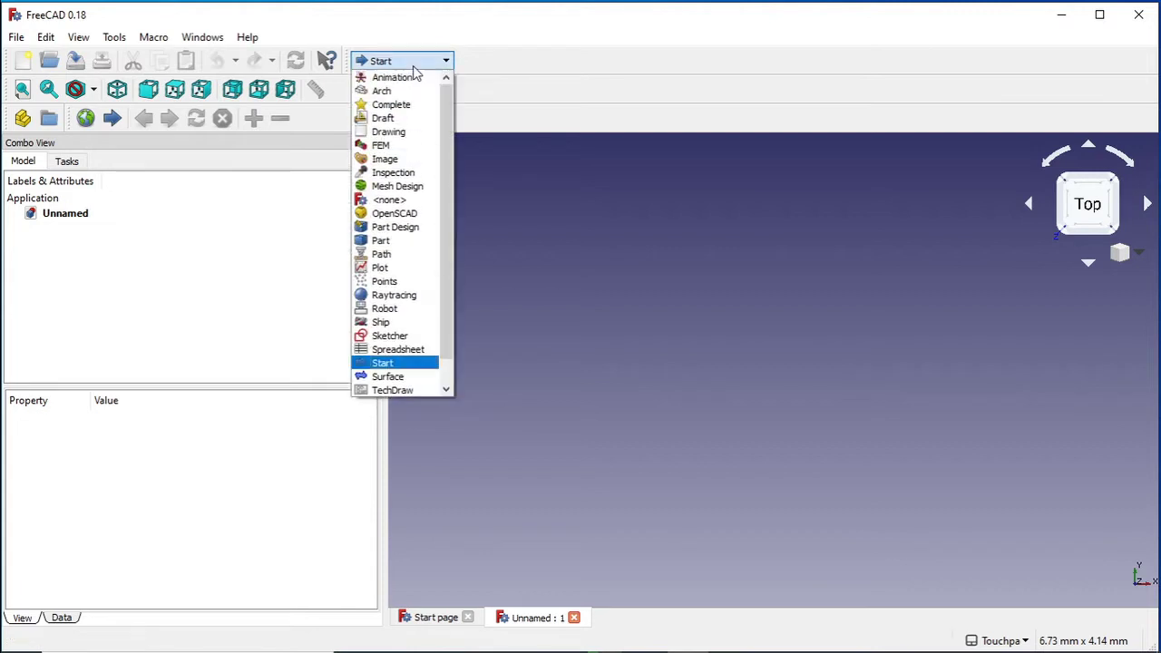
click(417, 336)
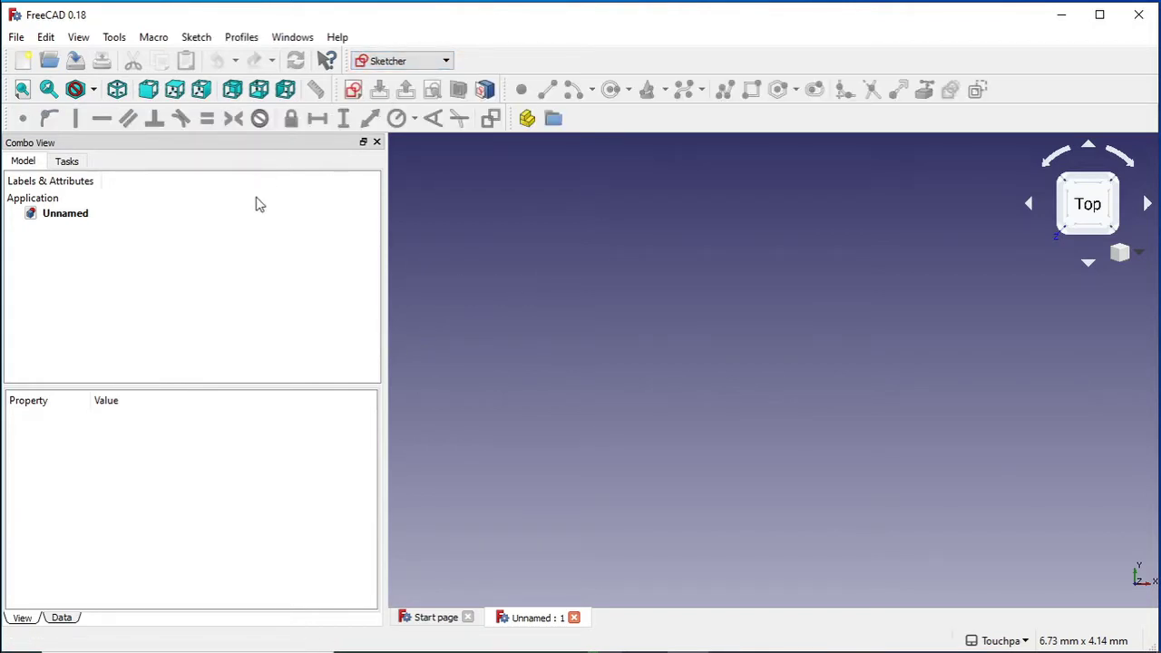
Step: Switch to the Part Design workbench and create a new body in the document
click(426, 63)
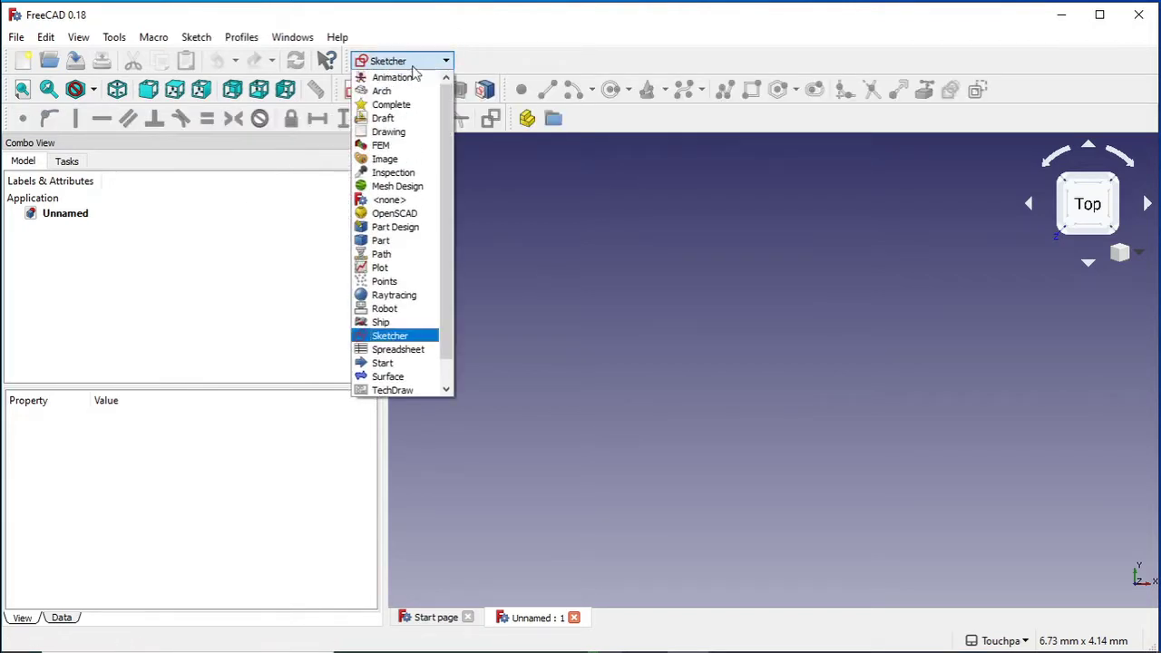
click(411, 226)
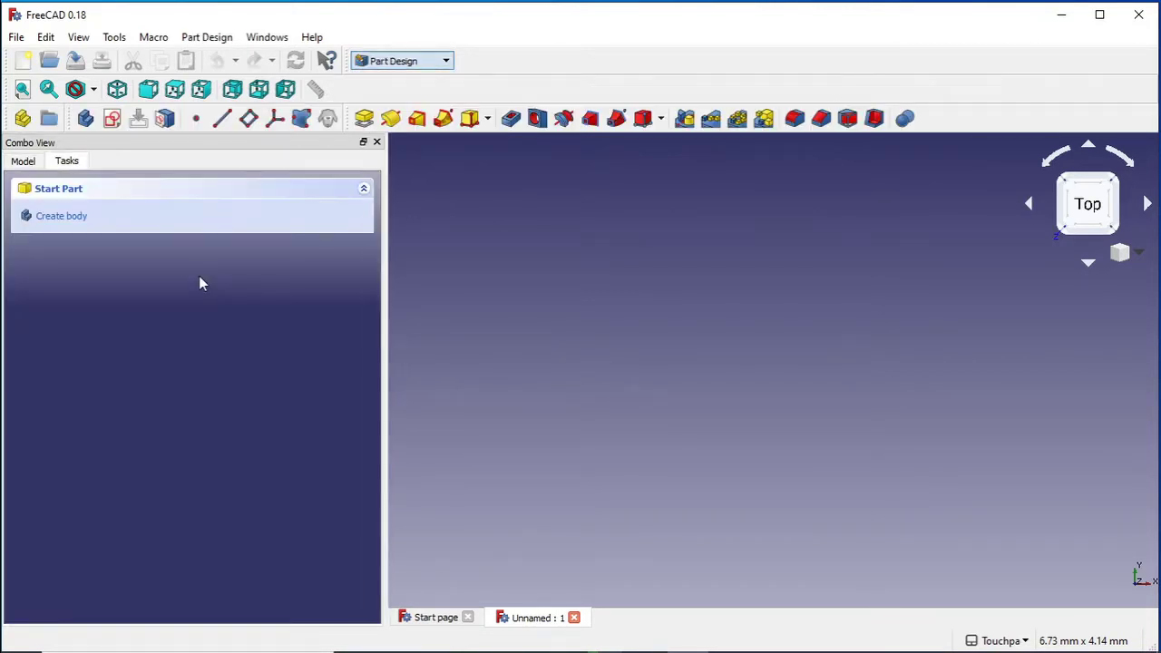
click(73, 224)
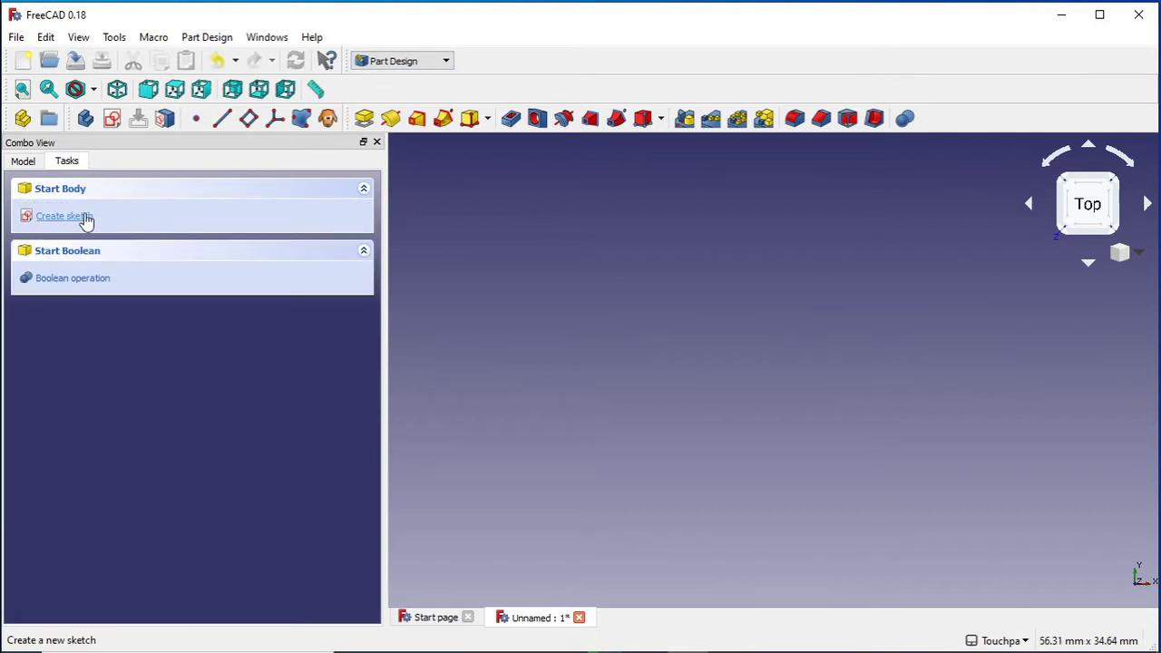
Step: Create a sketch in the body on the XY_Plane base plane
click(83, 217)
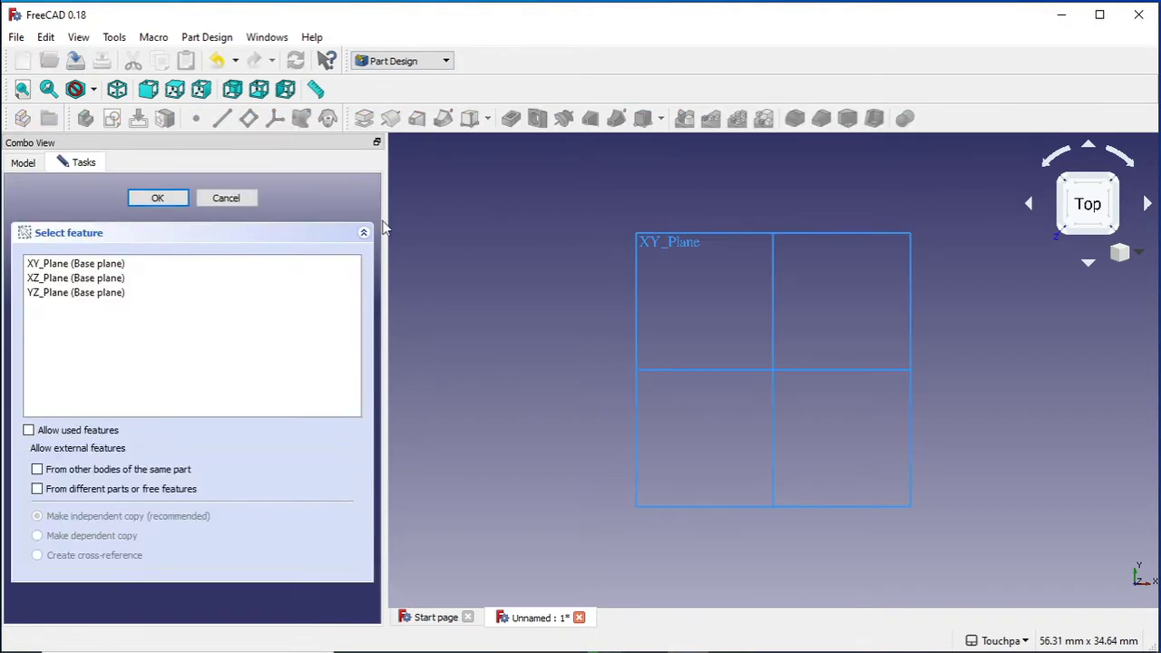
click(74, 264)
click(170, 201)
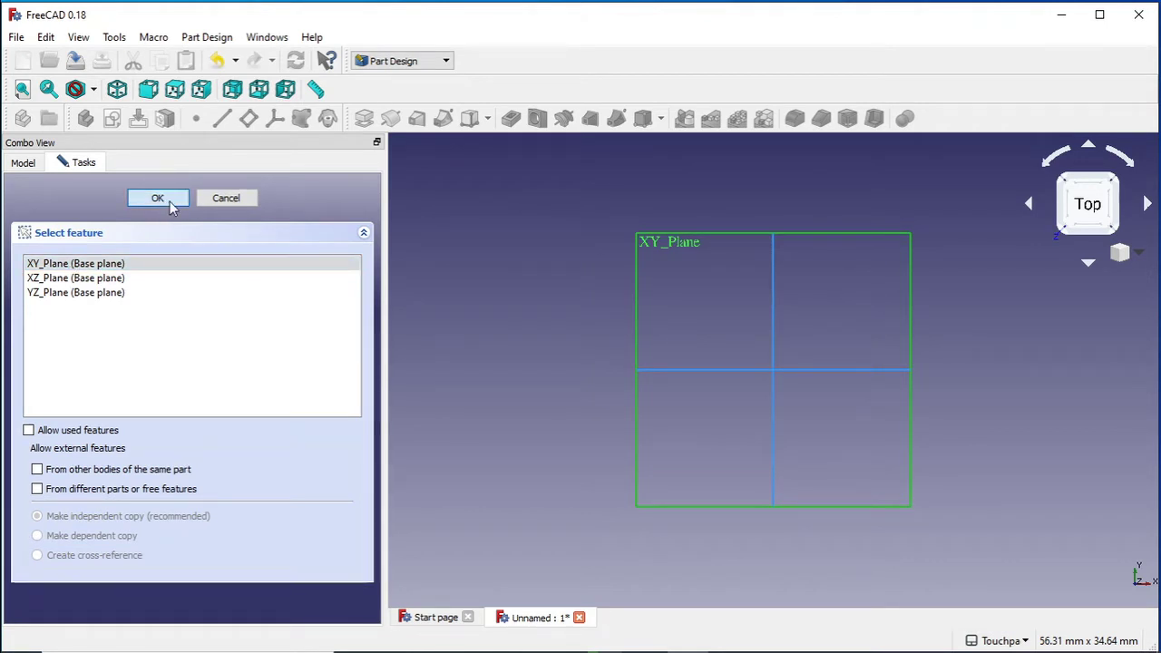
click(160, 198)
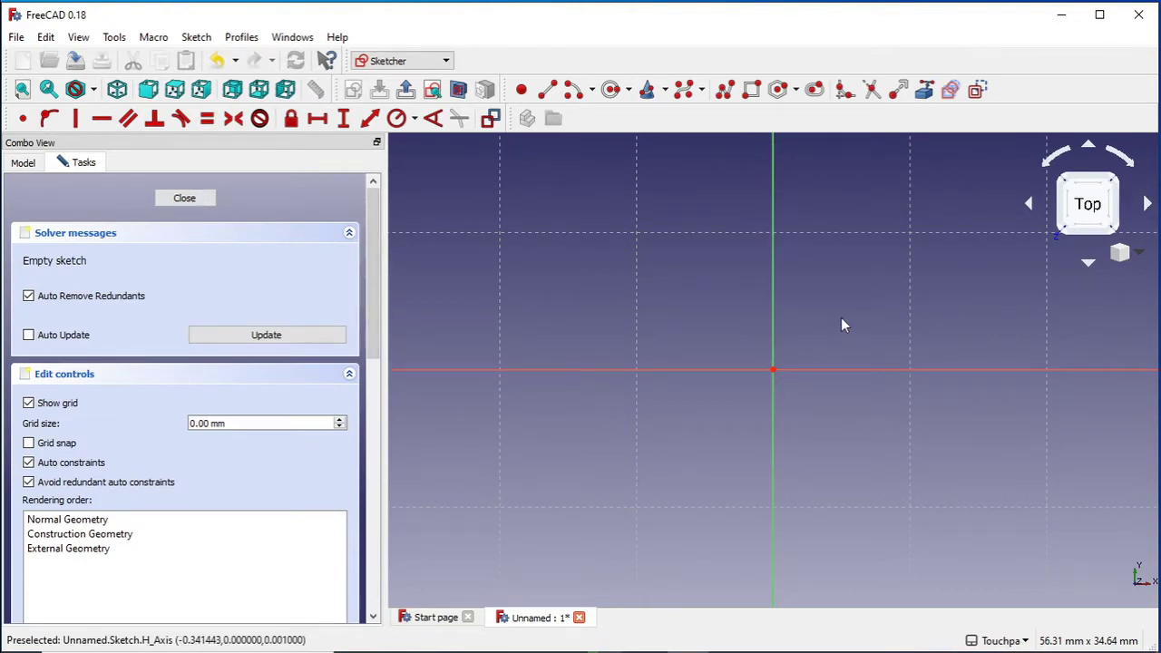
Step: Sketch a rectangle about 22 mm wide and 30 mm high around the sketch origin
click(751, 88)
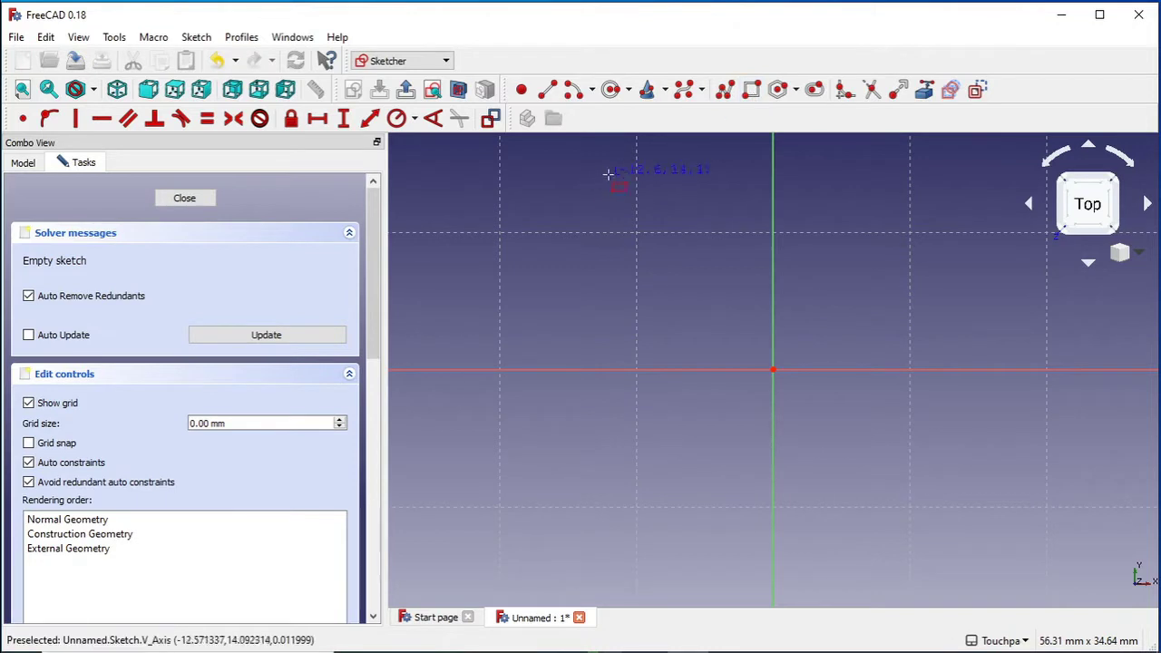
click(632, 159)
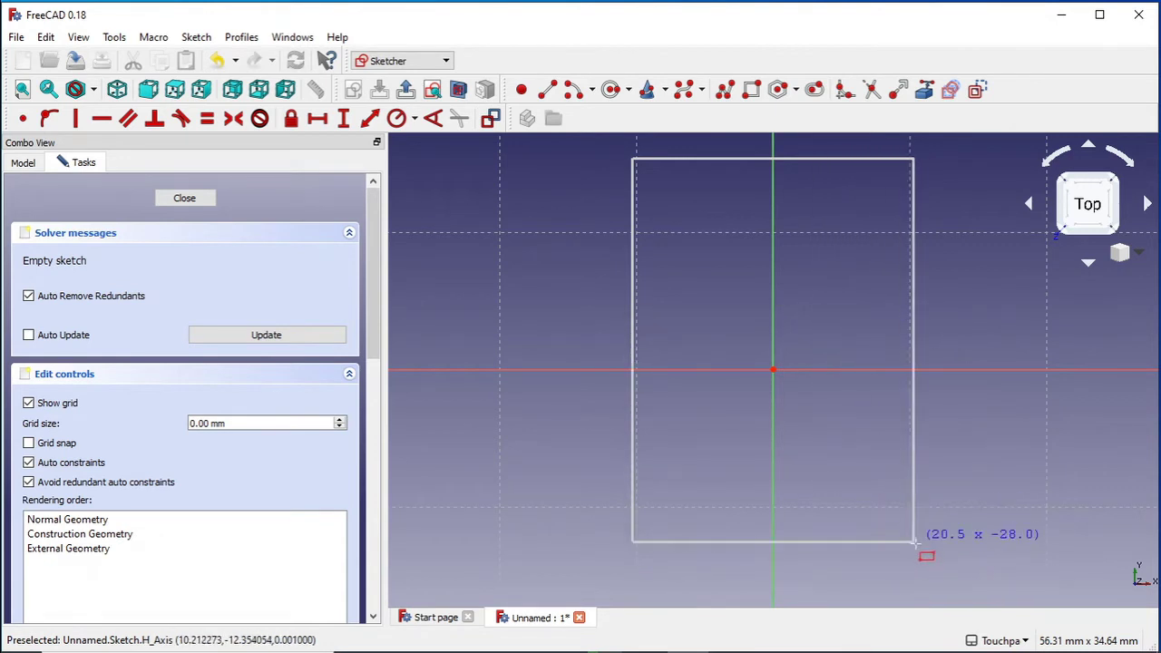
click(934, 562)
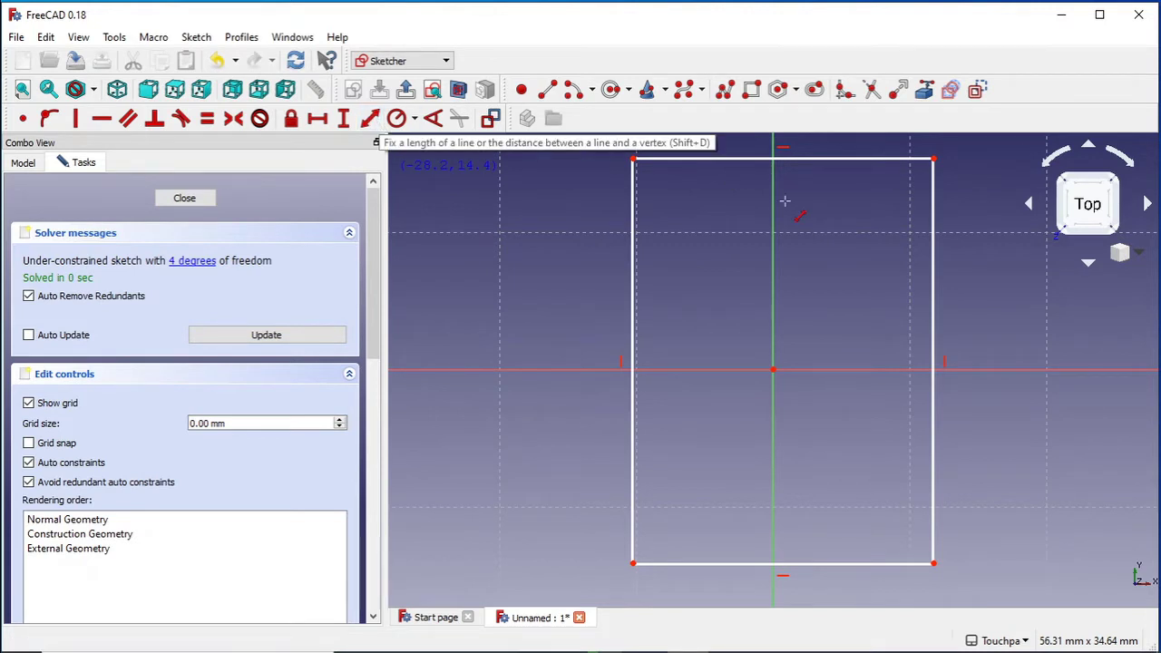
Step: Constrain the distance between the two corners of the rectangle's left side to 100 mm
click(375, 122)
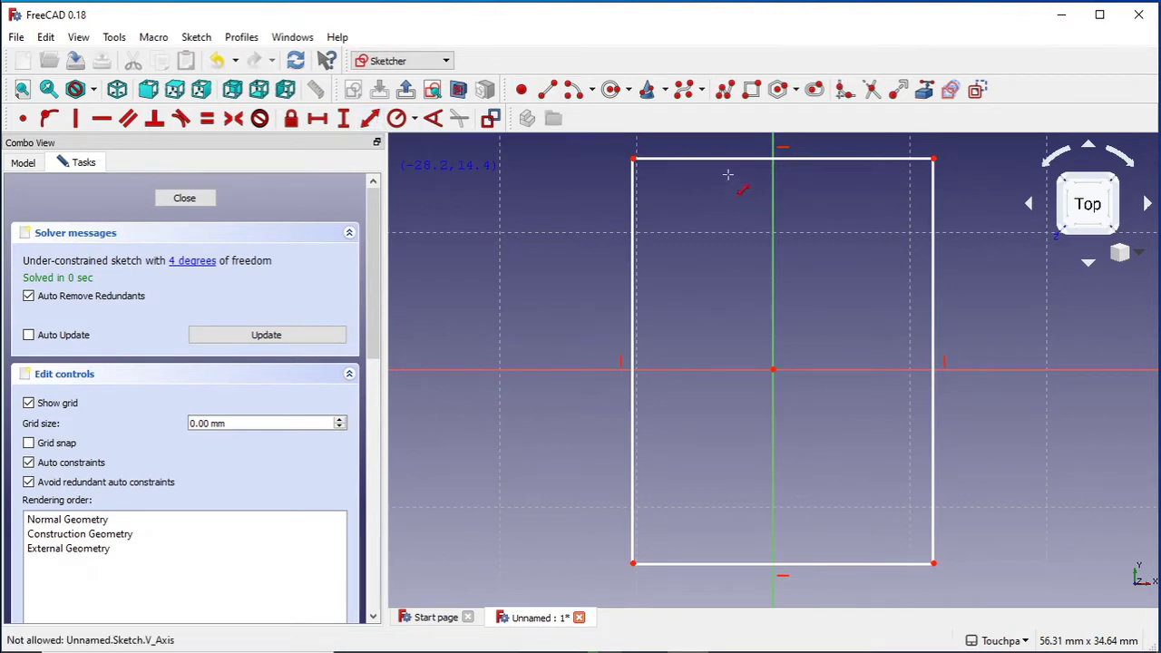
click(633, 159)
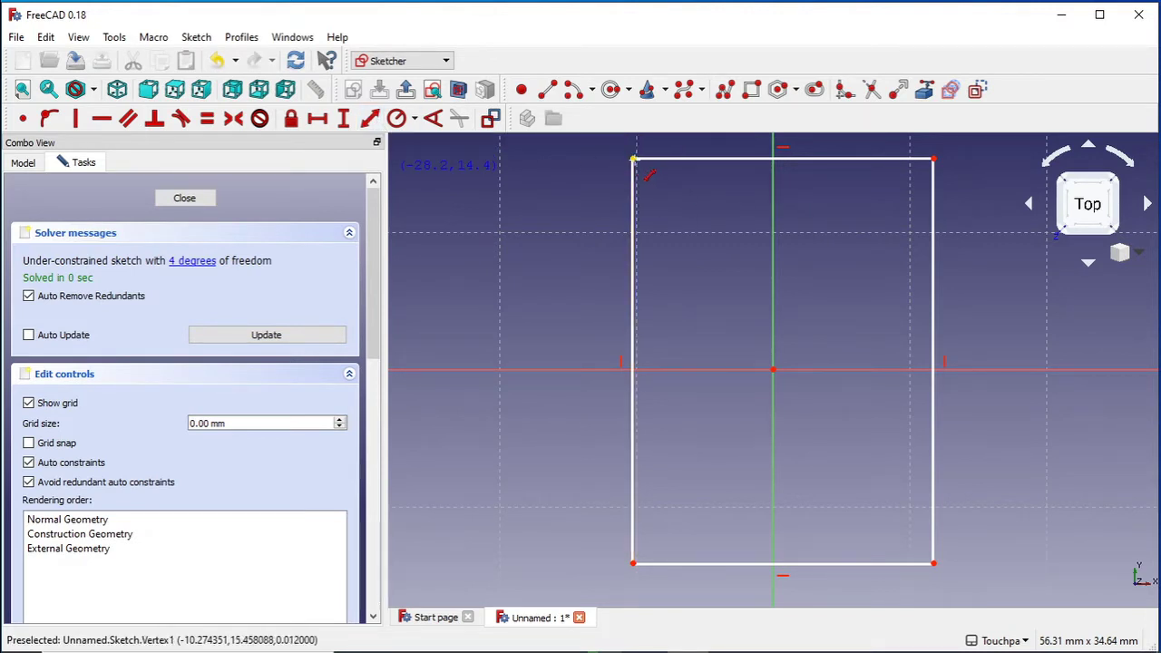
click(633, 564)
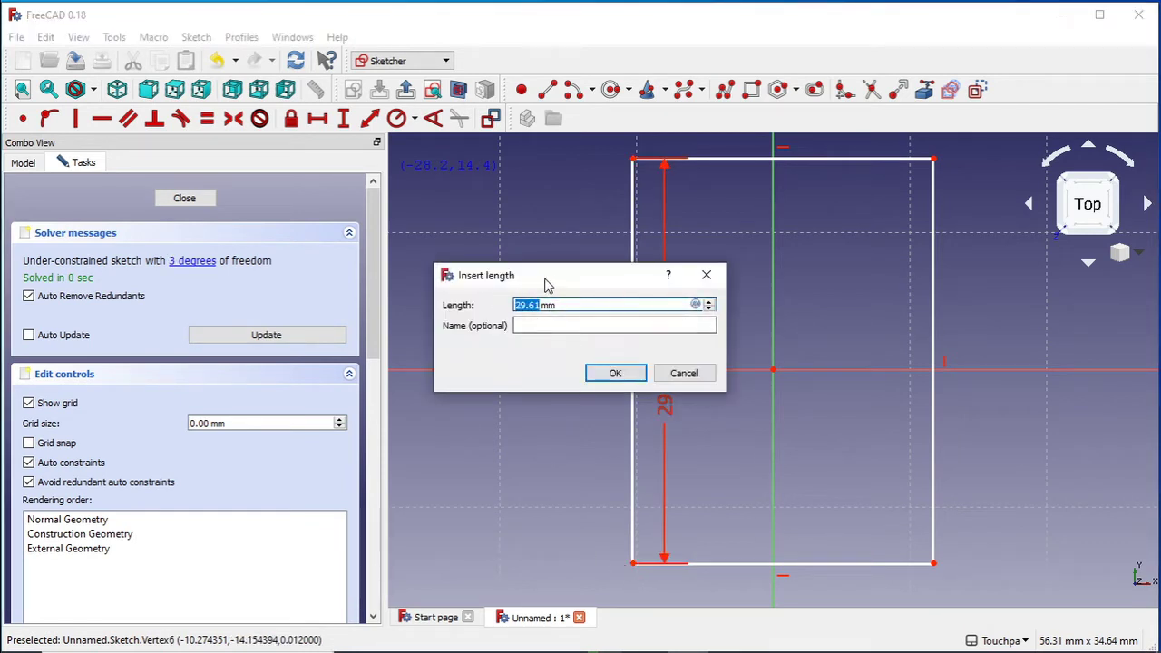
drag(566, 282, 580, 397)
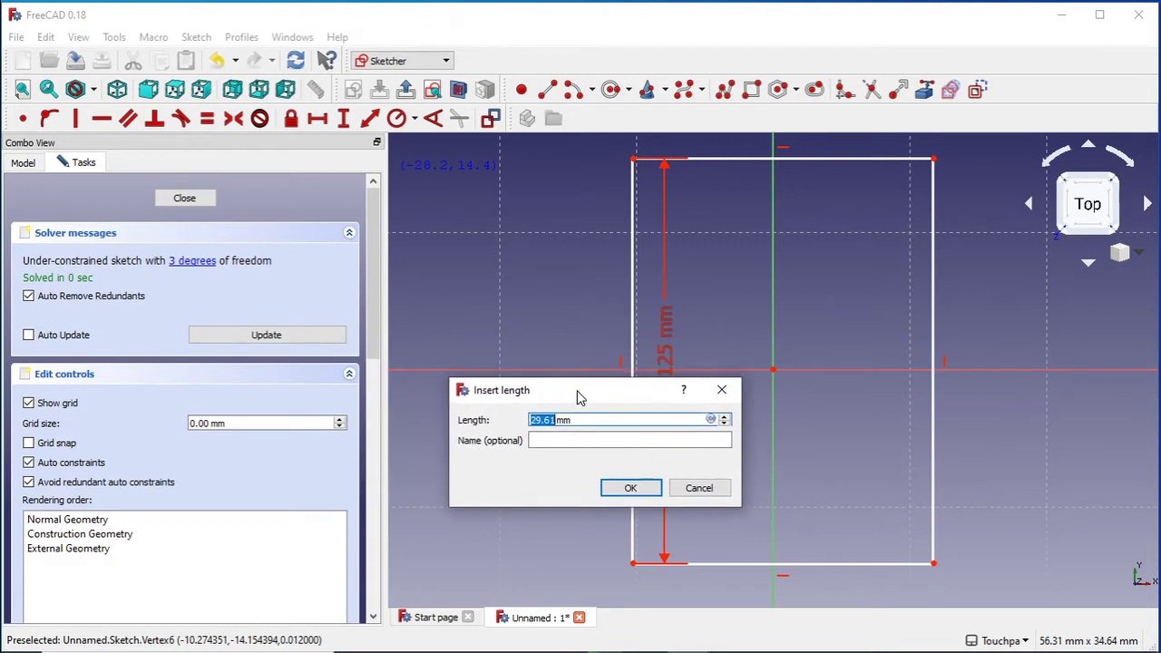
text(100)
key(Return)
key(g)
key(l)
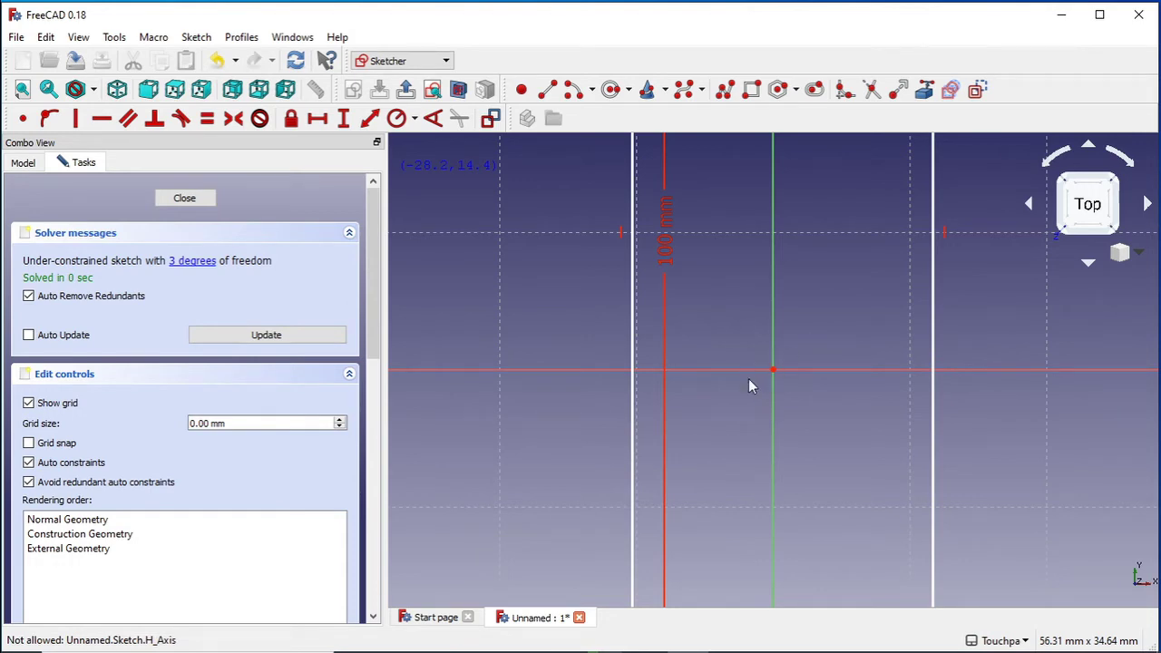
Step: Constrain the rectangle's bottom edge to a length of 50 mm and close the sketch
scroll(722, 393, down, 3)
scroll(912, 363, down, 5)
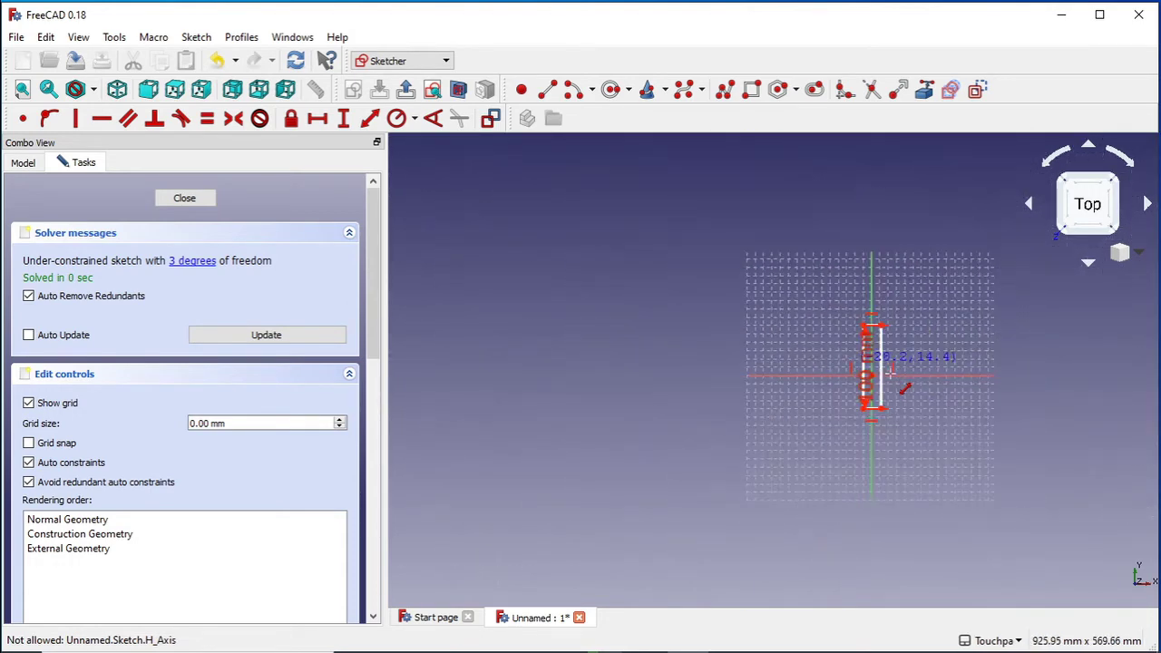
scroll(893, 383, up, 1)
key(Escape)
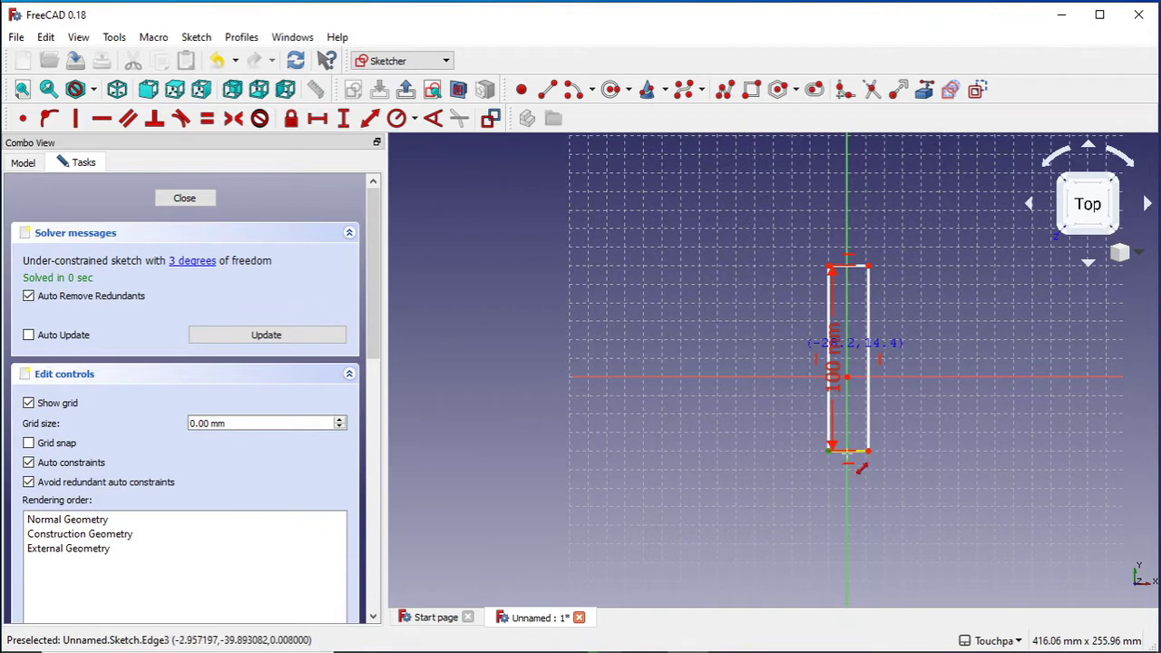
click(867, 451)
key(shift+h)
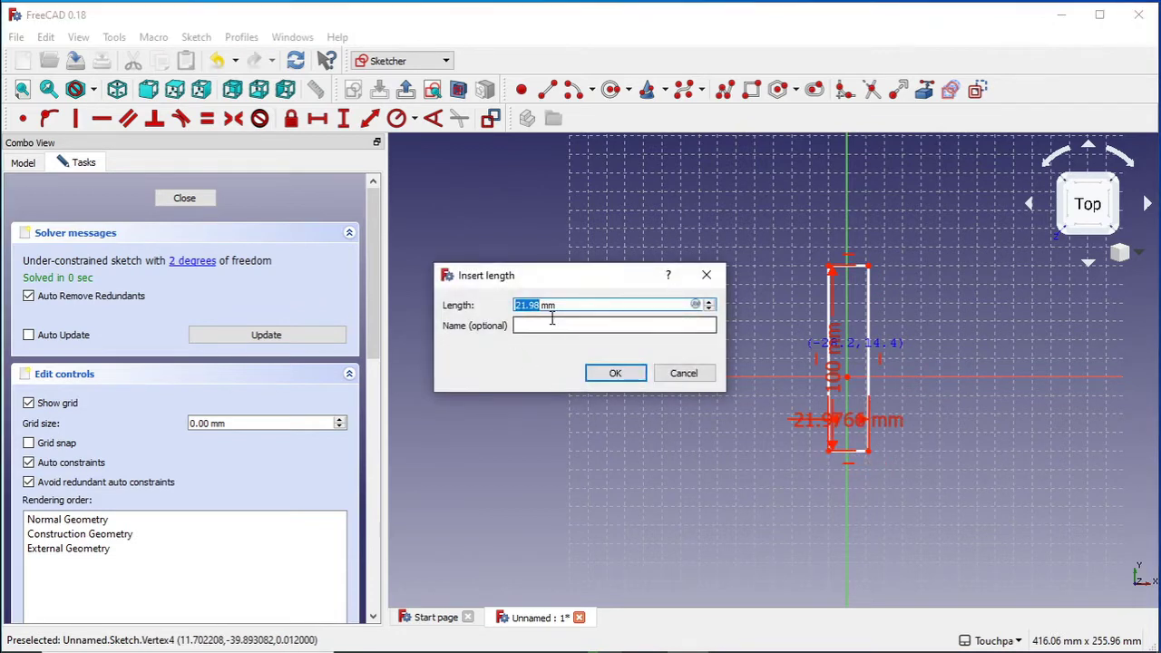
text(50)
key(Return)
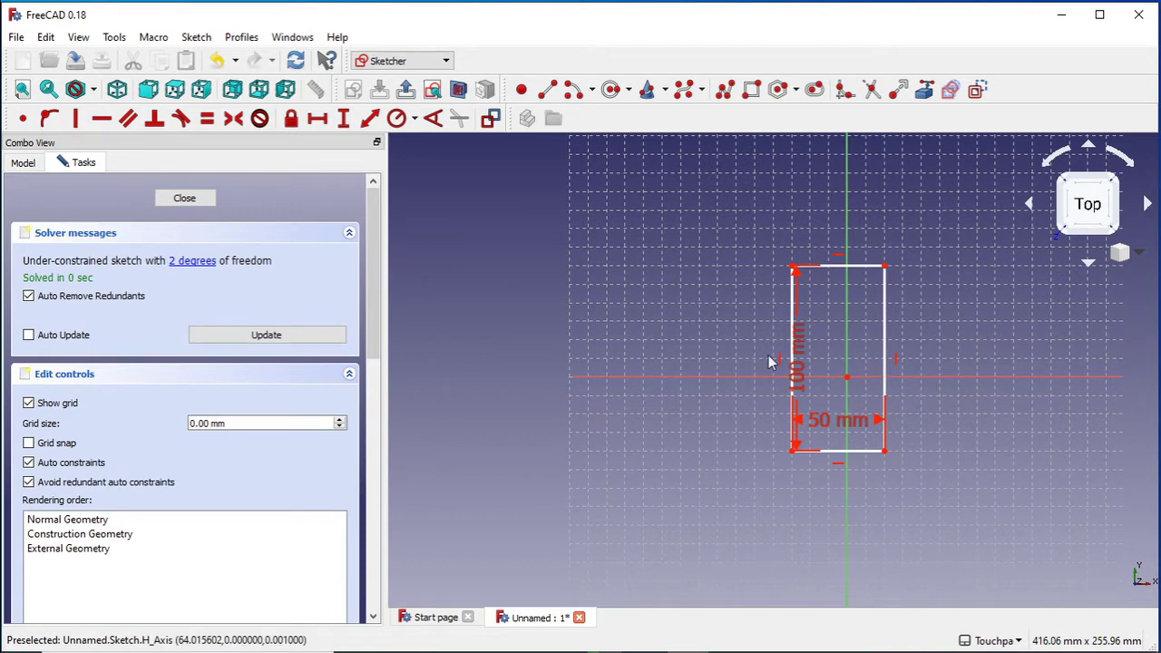
click(185, 199)
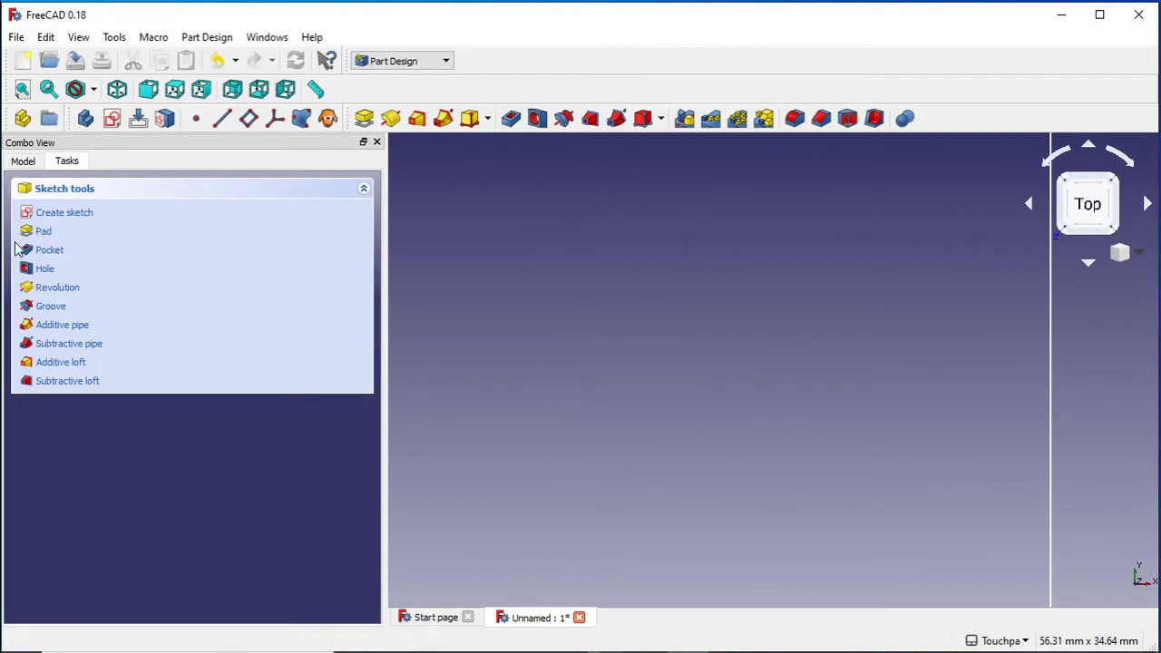
Step: Pad the rectangle sketch with a length of 20 mm
click(46, 232)
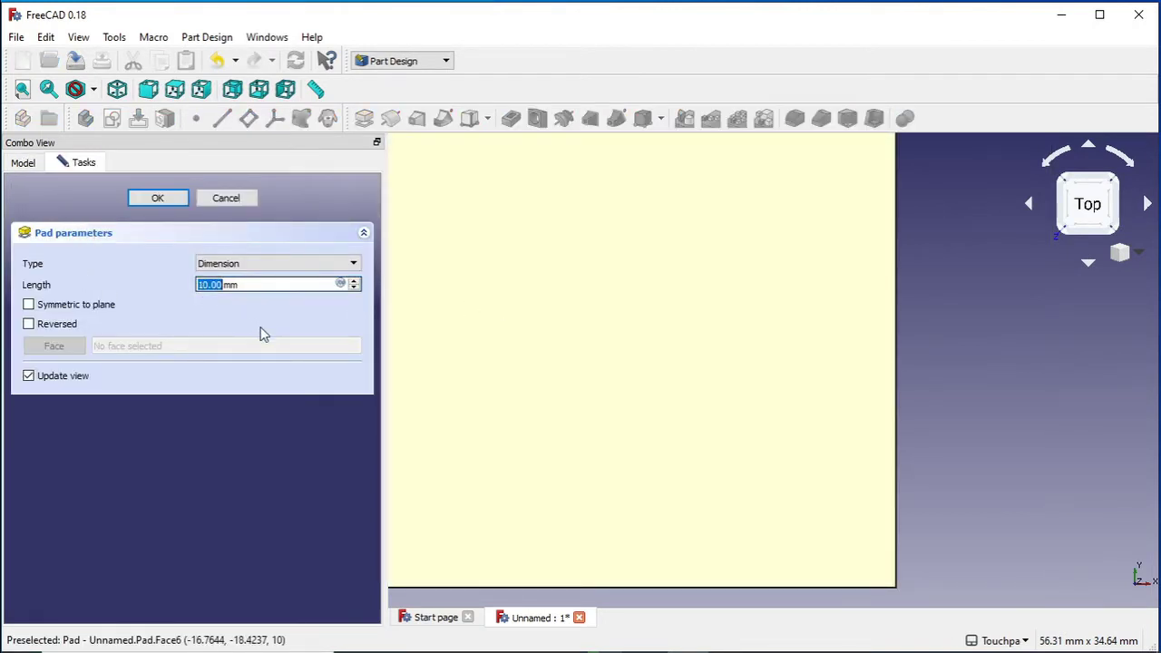
text(20)
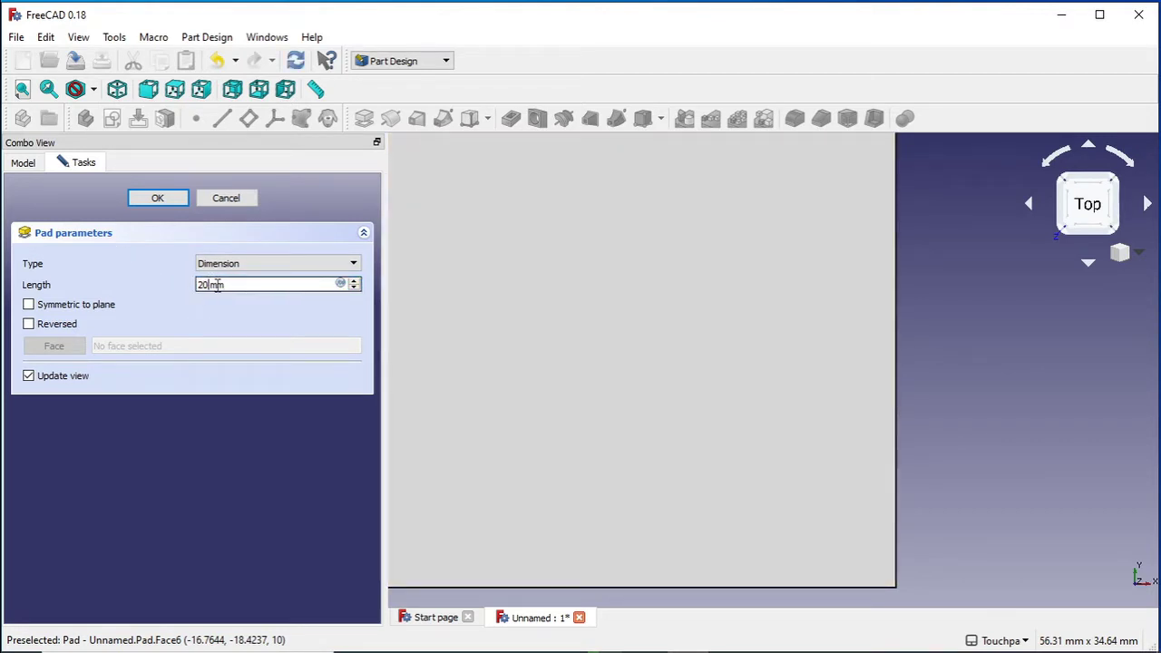
click(156, 198)
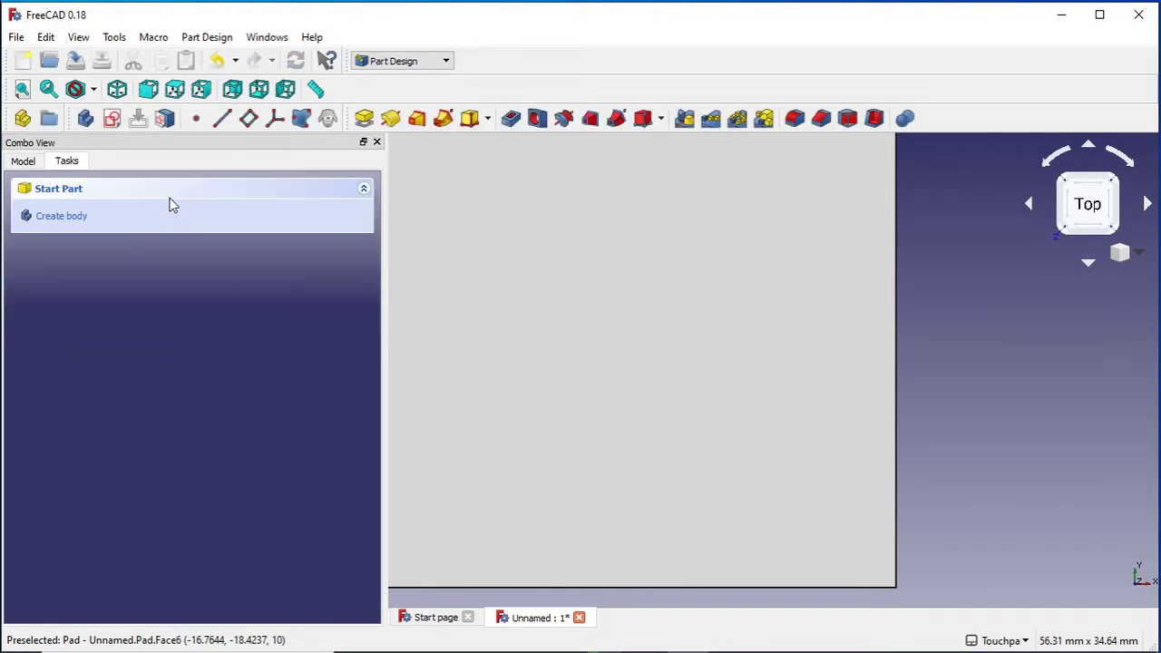
Step: Look over the available navigation styles and examine the whole padded block from above
scroll(575, 288, down, 3)
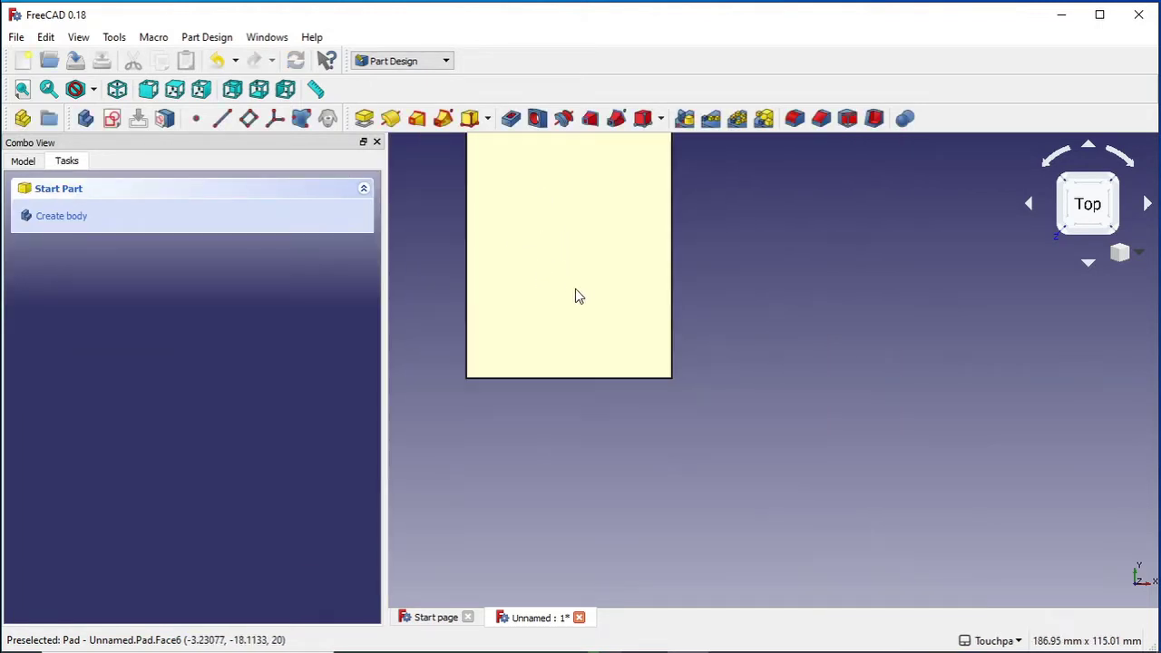
scroll(575, 290, up, 4)
scroll(575, 290, down, 3)
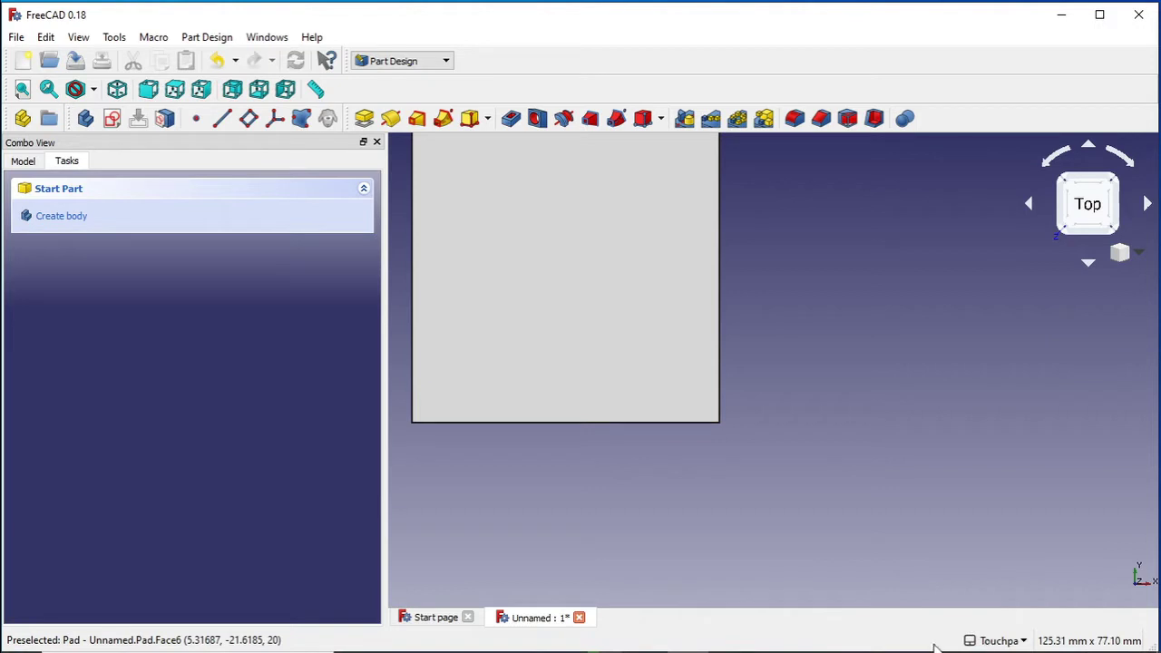
click(1023, 641)
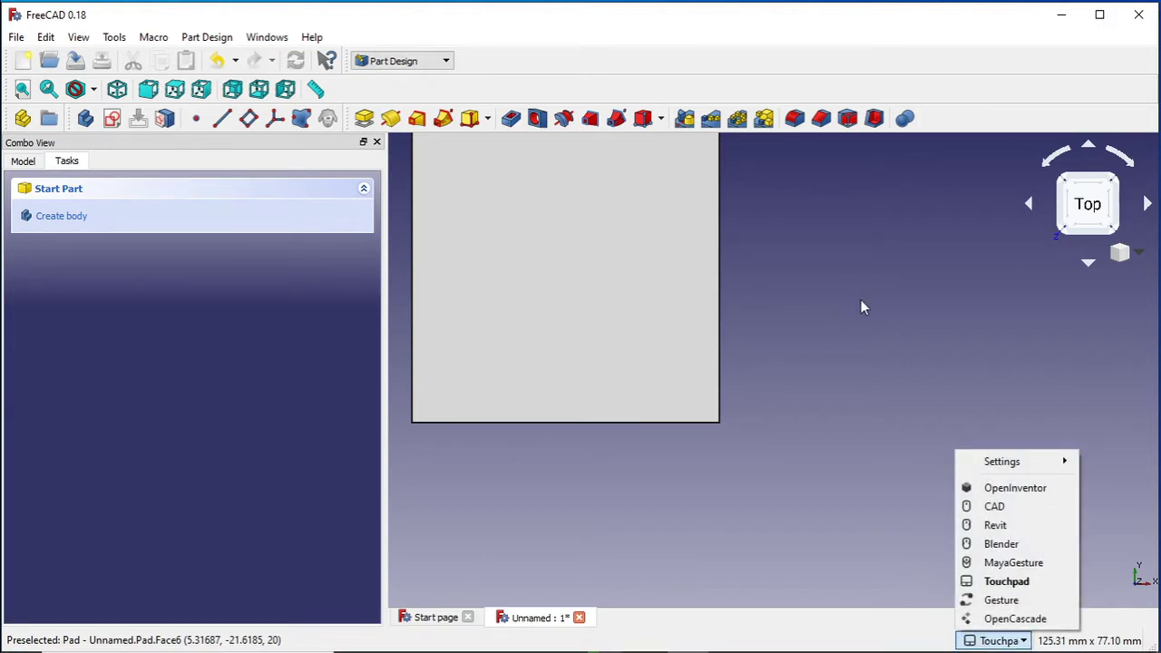
click(829, 311)
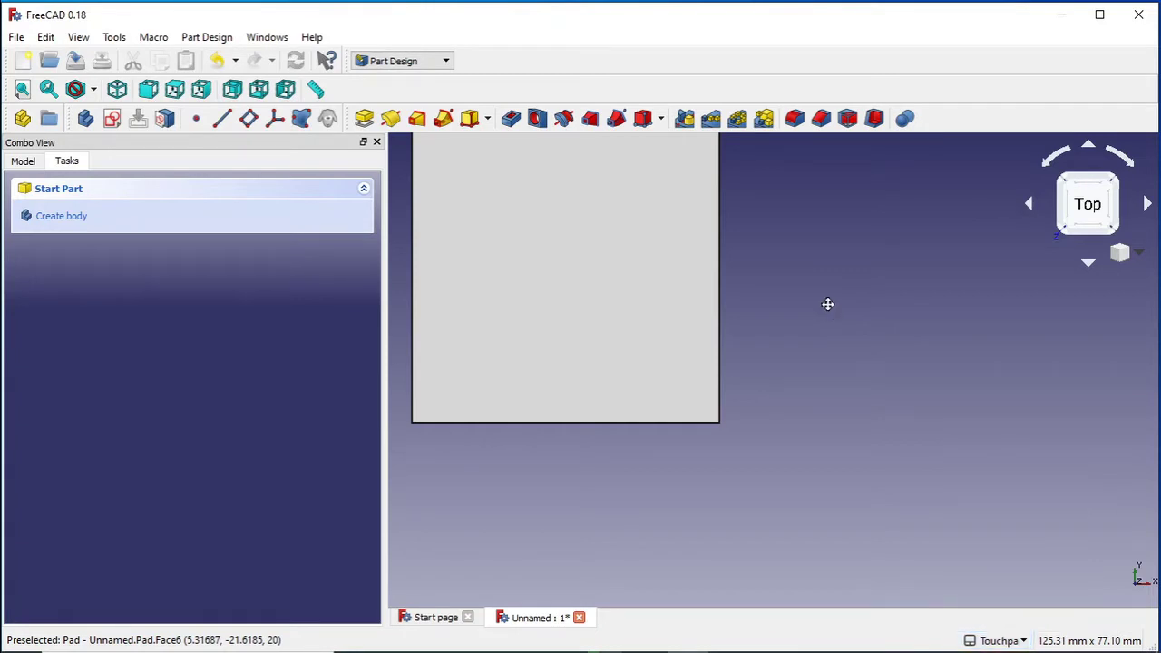
shift+middle_drag(827, 311, 969, 567)
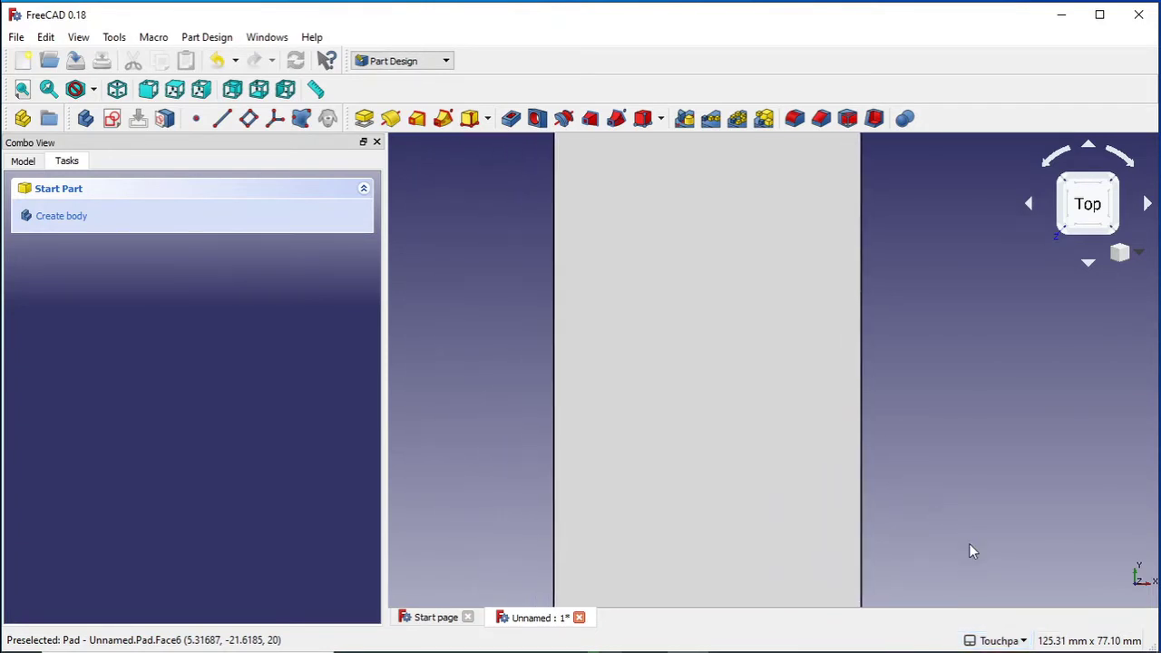
scroll(947, 569, down, 4)
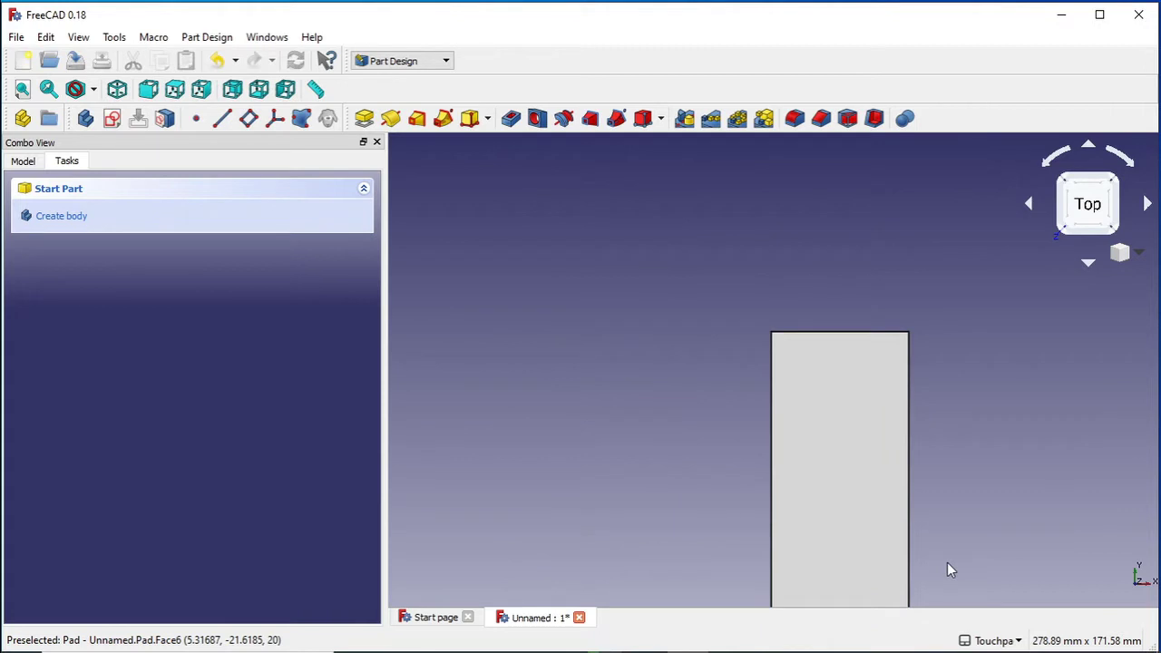
shift+middle_drag(947, 563, 869, 475)
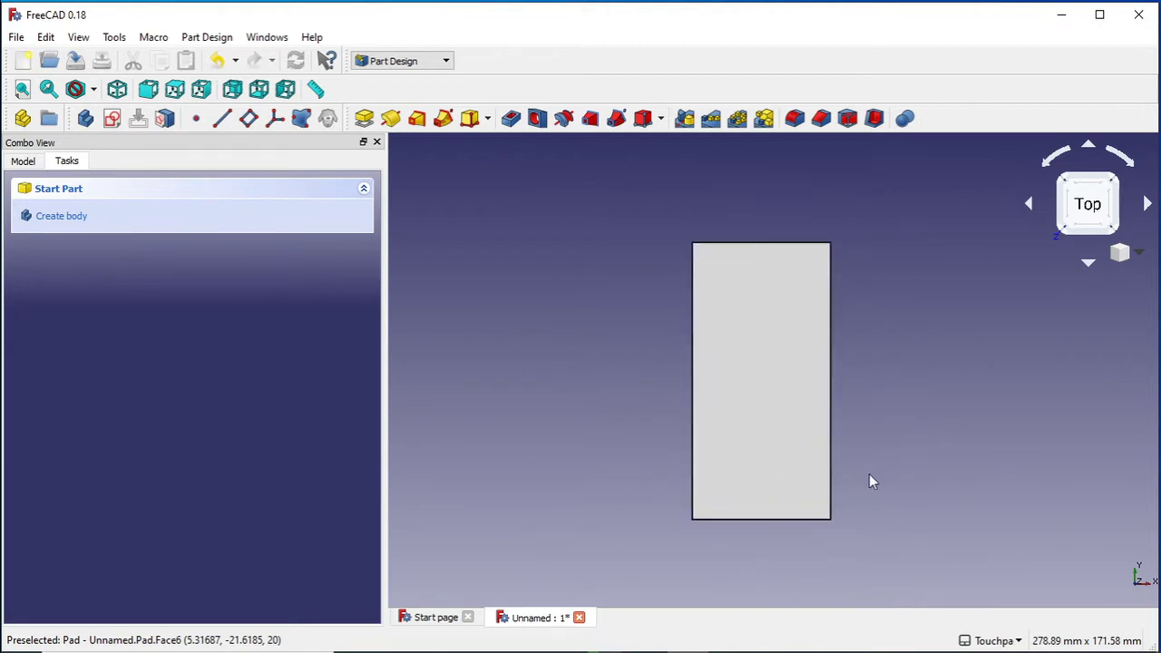
click(22, 90)
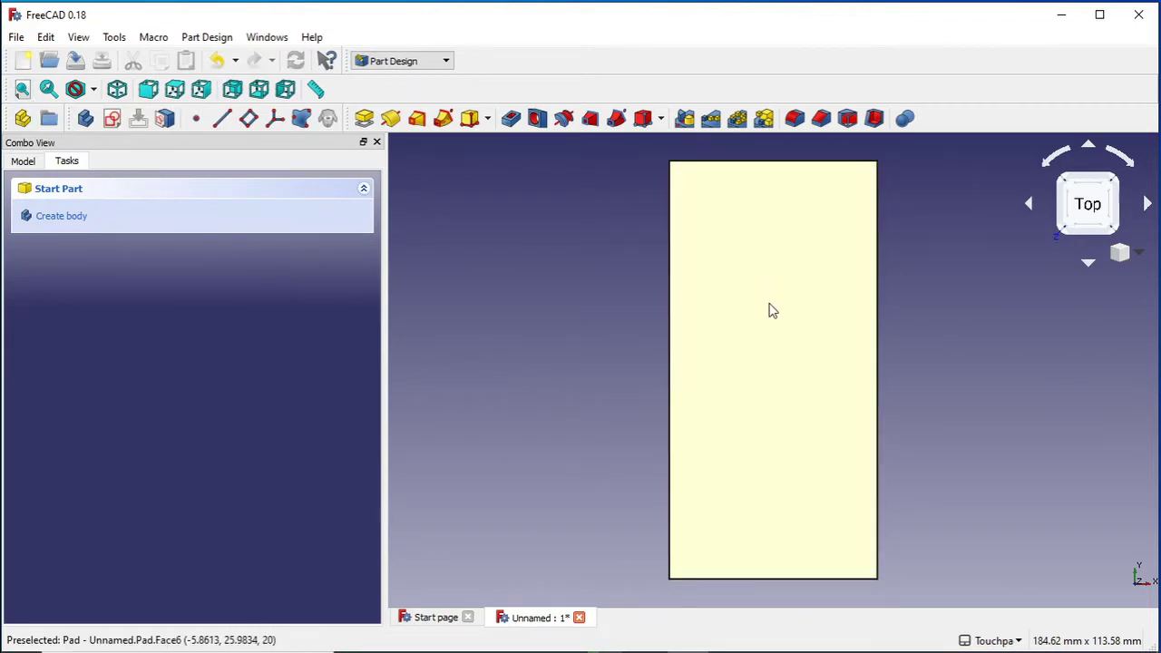
Step: Create a new sketch on the top face of the padded block
click(769, 311)
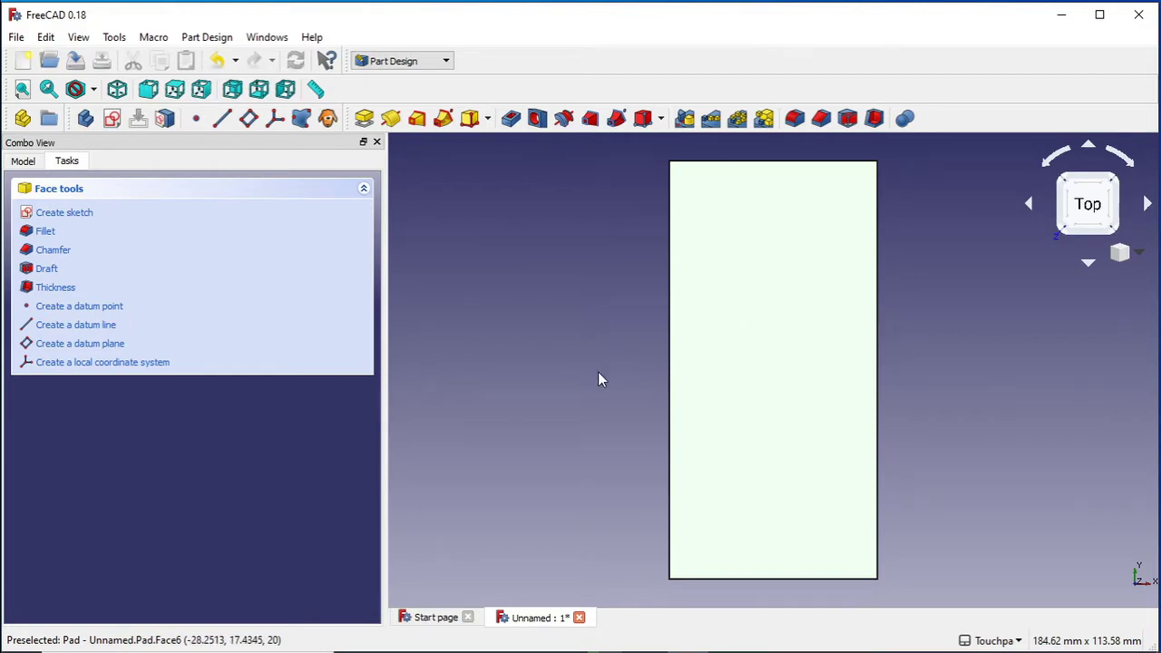
middle_drag(599, 378, 715, 392)
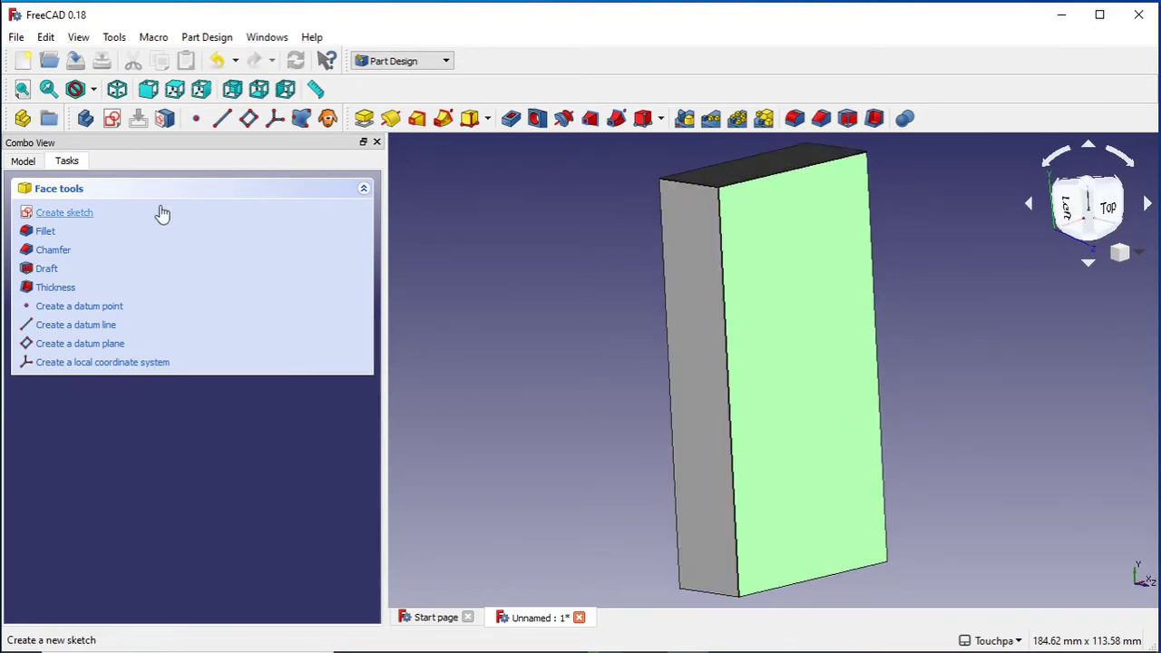
click(64, 214)
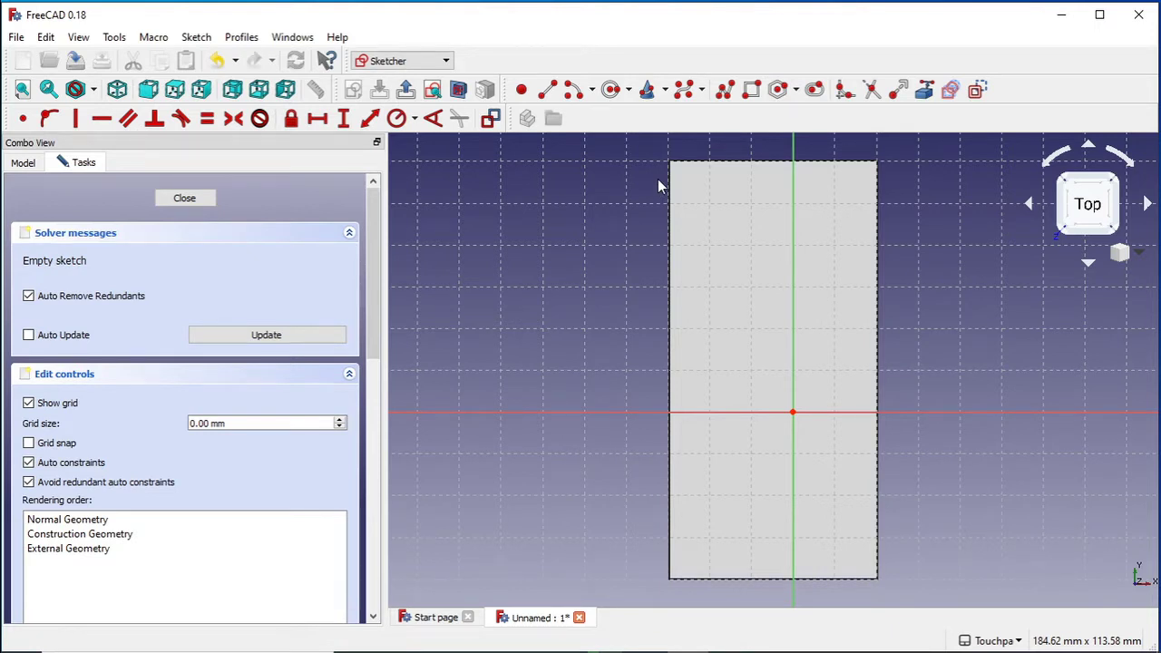
Step: Sketch a circle about 7 mm in diameter near the upper-left corner of the block's top face
click(610, 95)
click(725, 235)
click(740, 240)
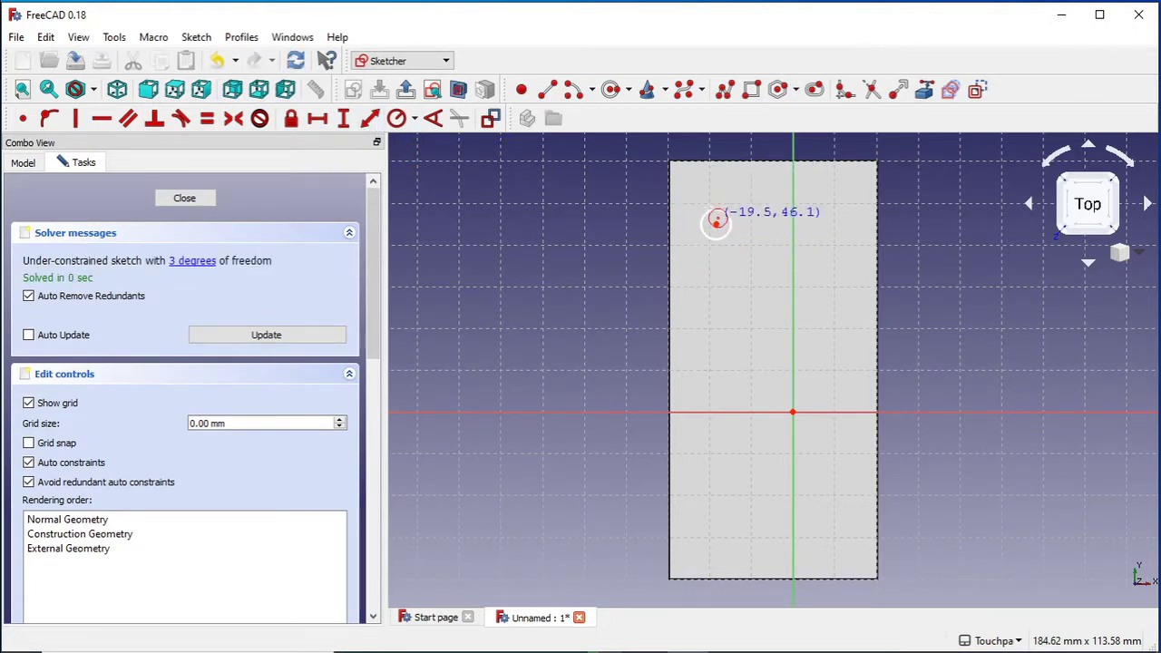
Step: Constrain the diameter of the upper-left circle to 10 mm
click(416, 120)
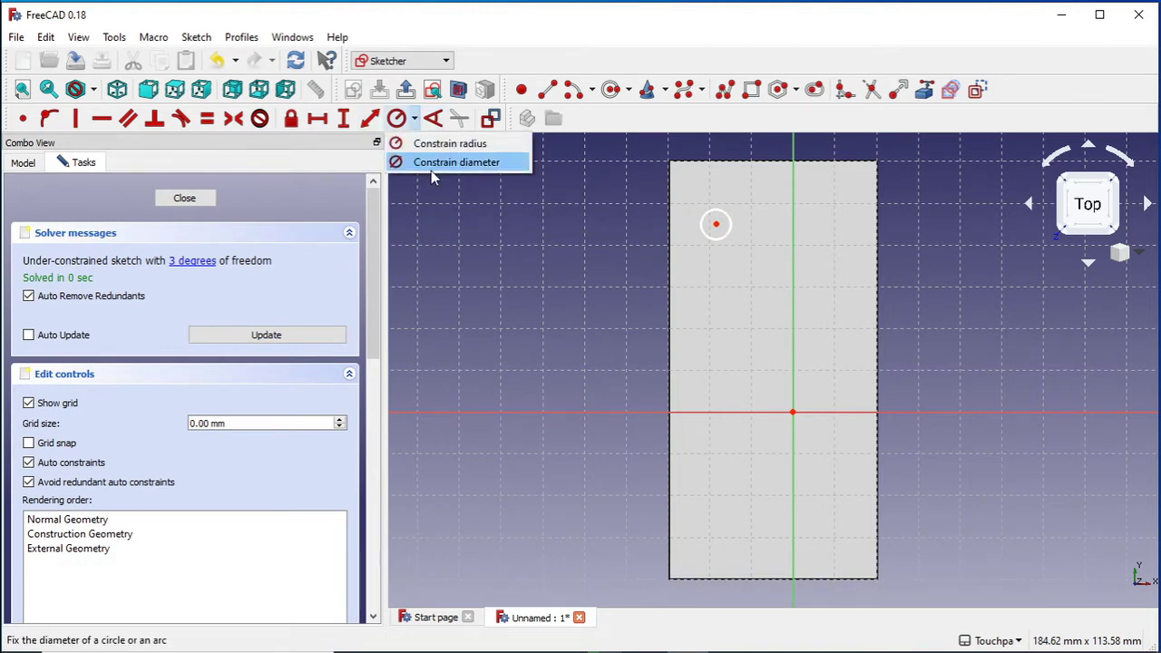
click(454, 163)
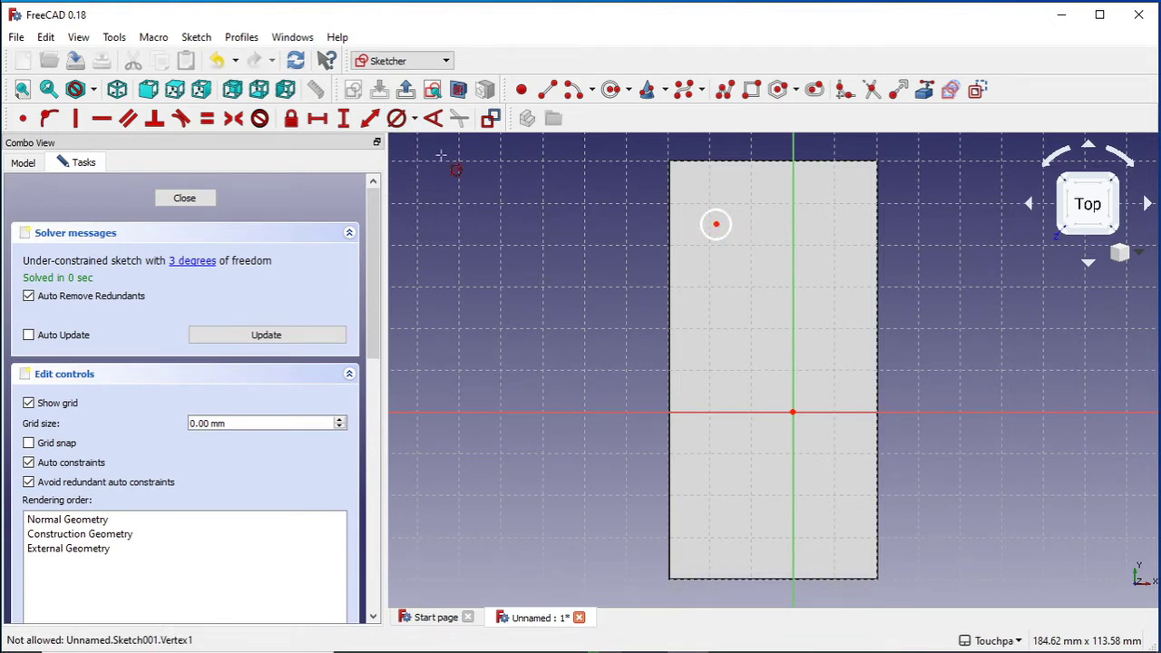
key(Escape)
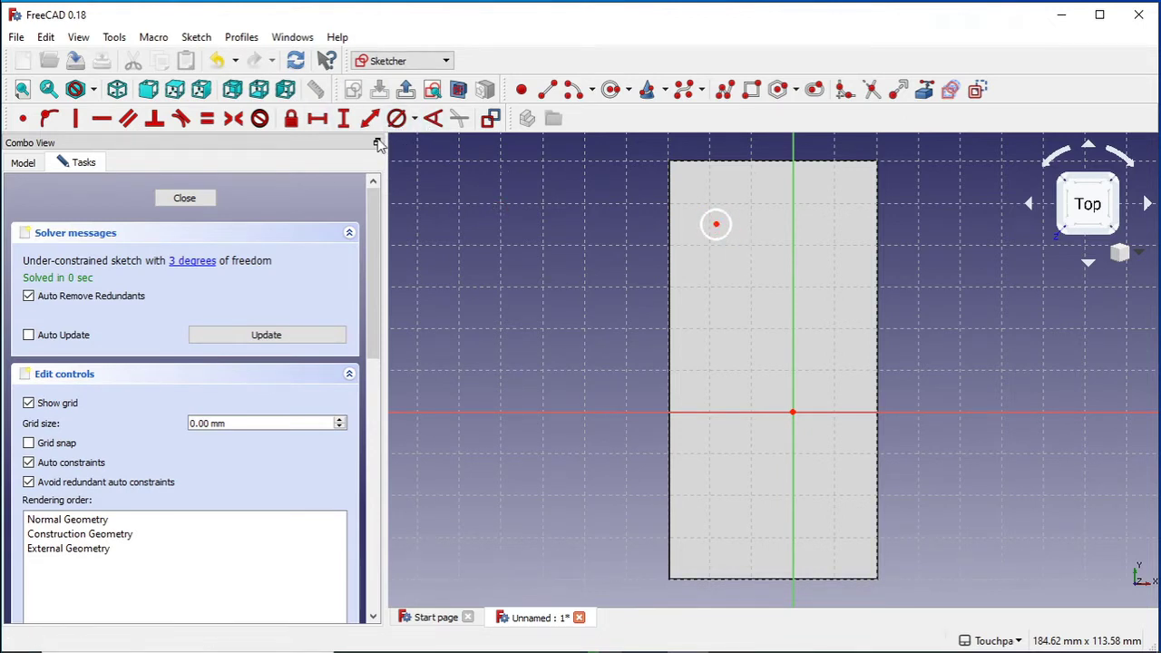
click(400, 121)
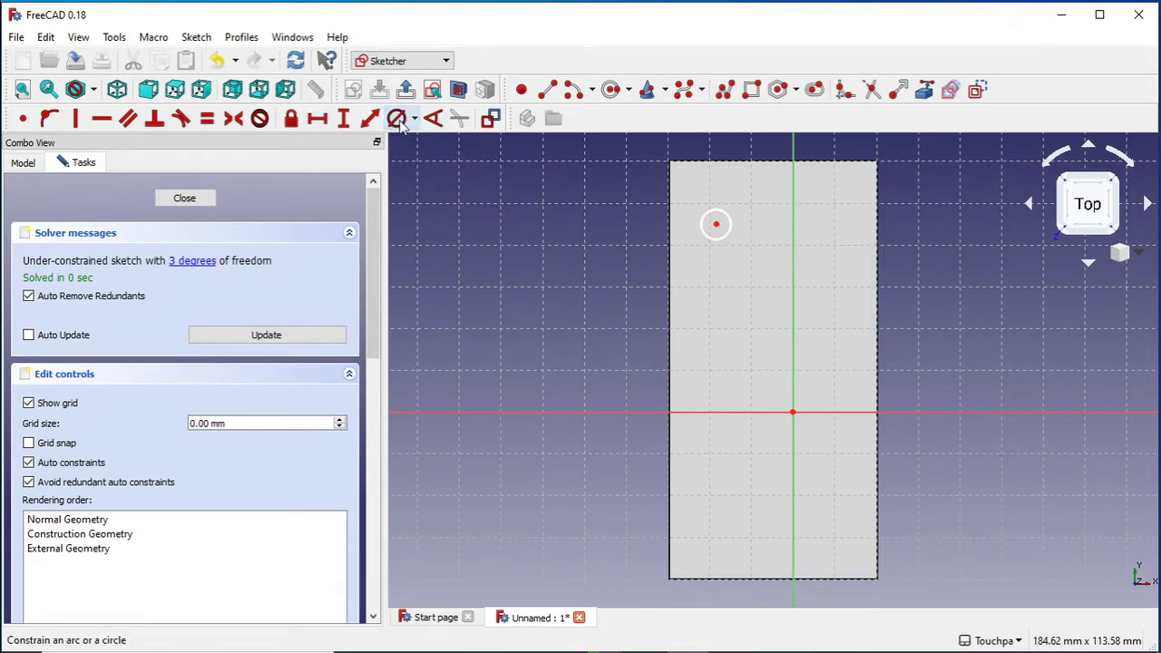
click(718, 224)
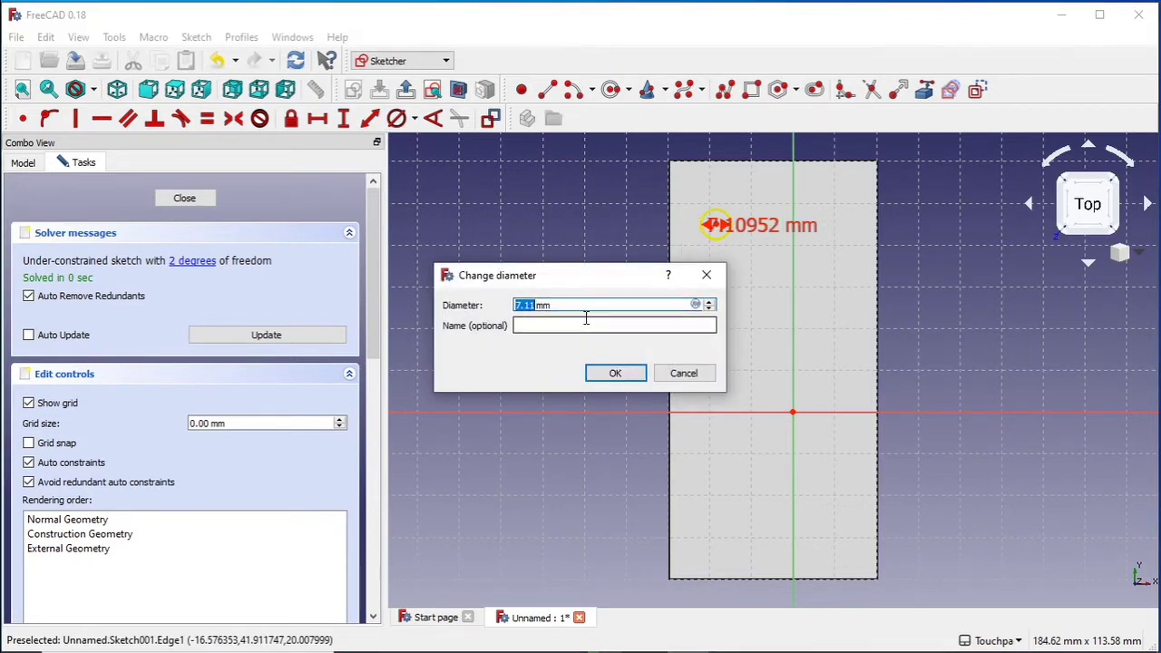
text(10)
key(Return)
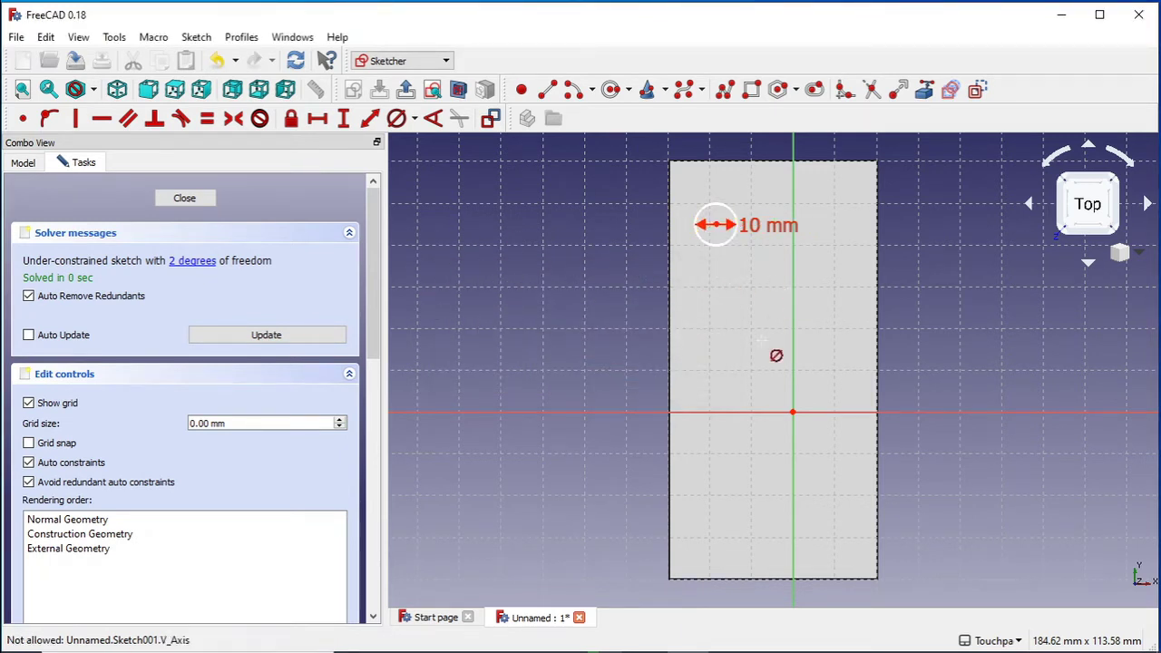
key(Escape)
Step: Sketch three more circles, about 11, 8 and 10 mm in diameter, around the middle of the face above the horizontal axis
click(612, 94)
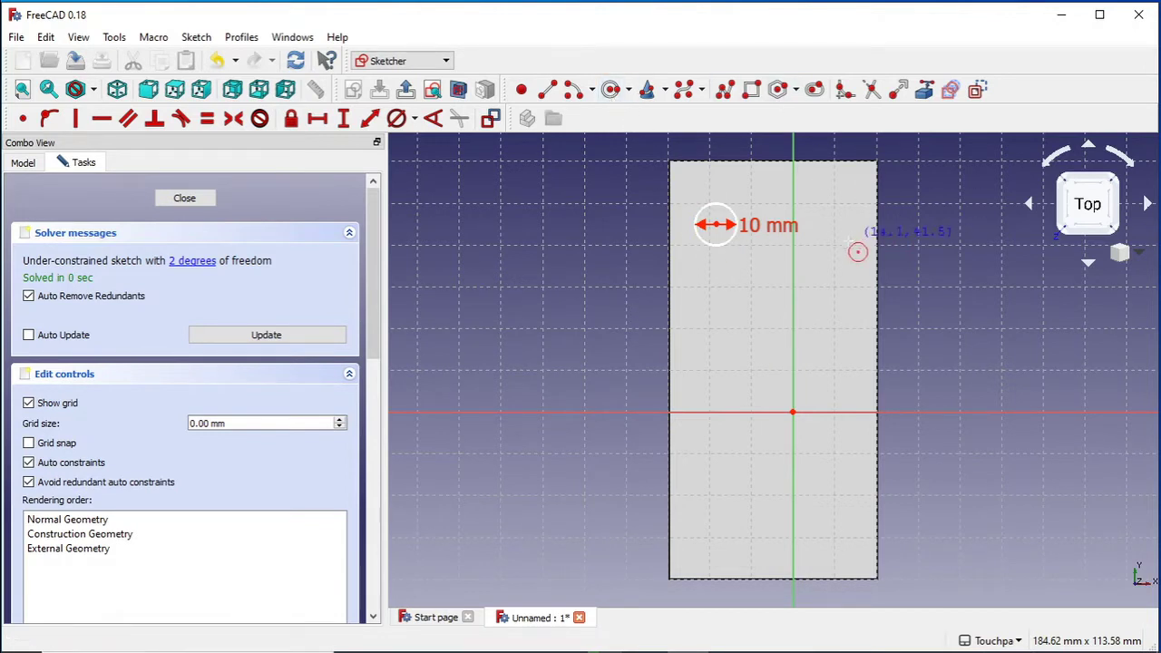
click(771, 319)
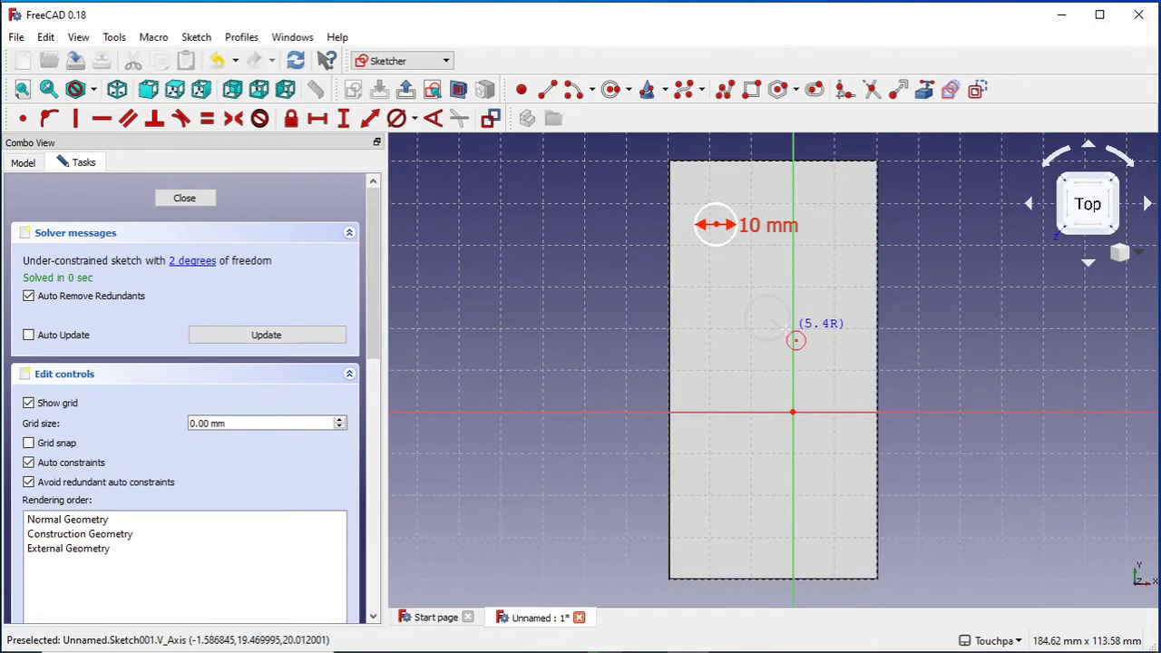
click(796, 340)
click(715, 410)
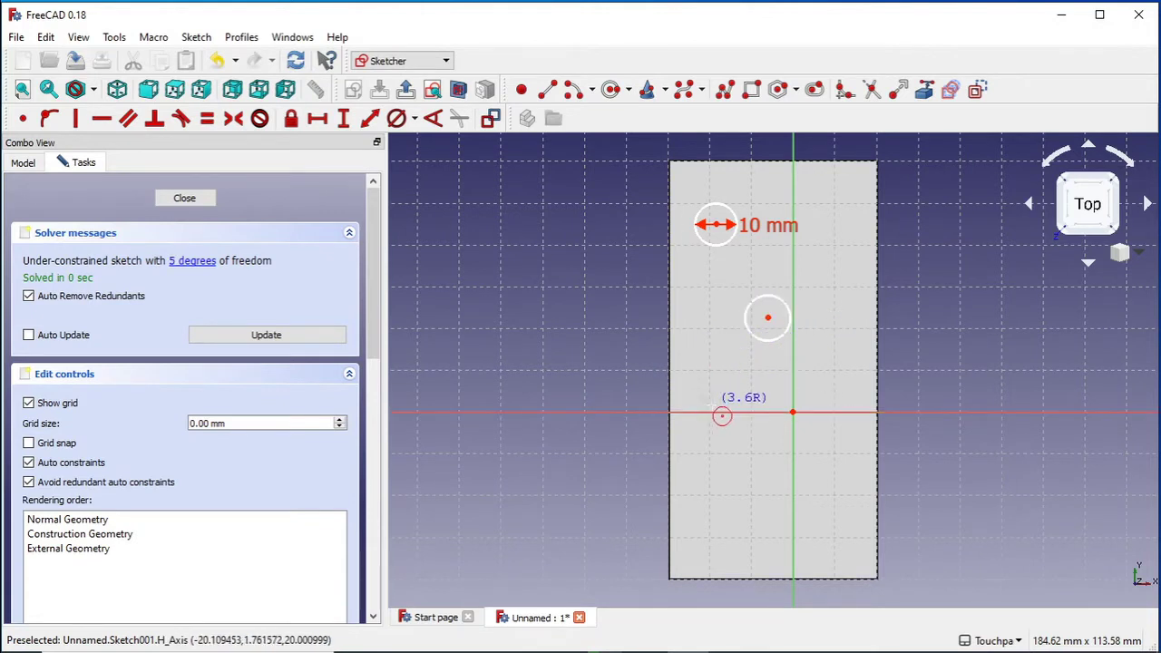
click(715, 412)
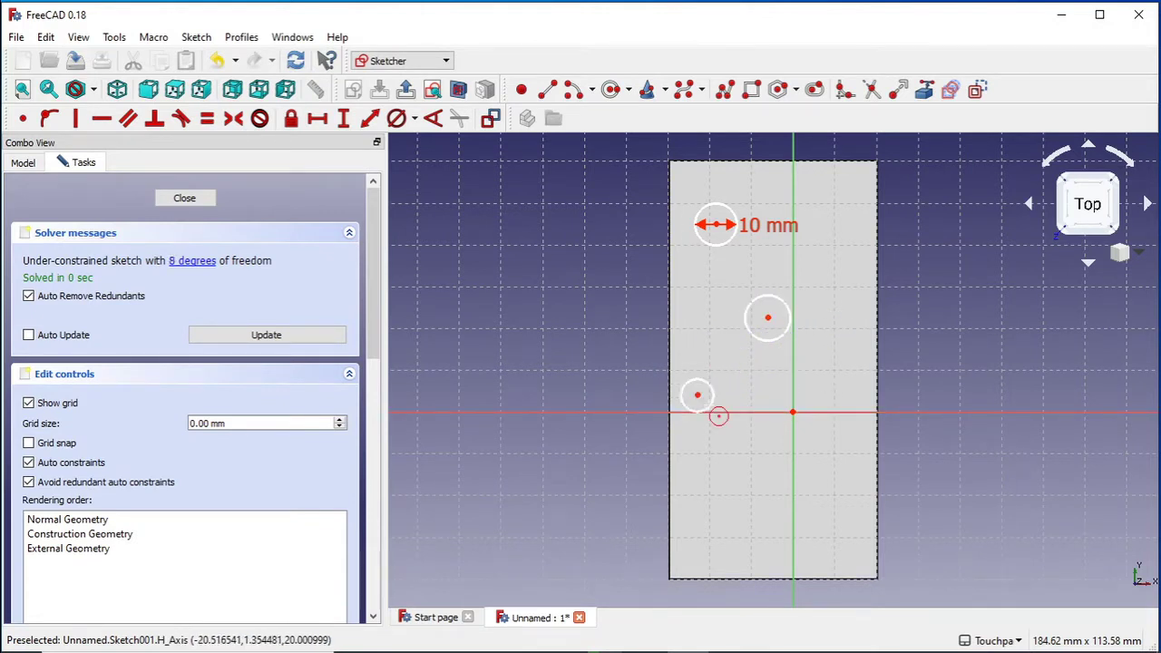
click(823, 392)
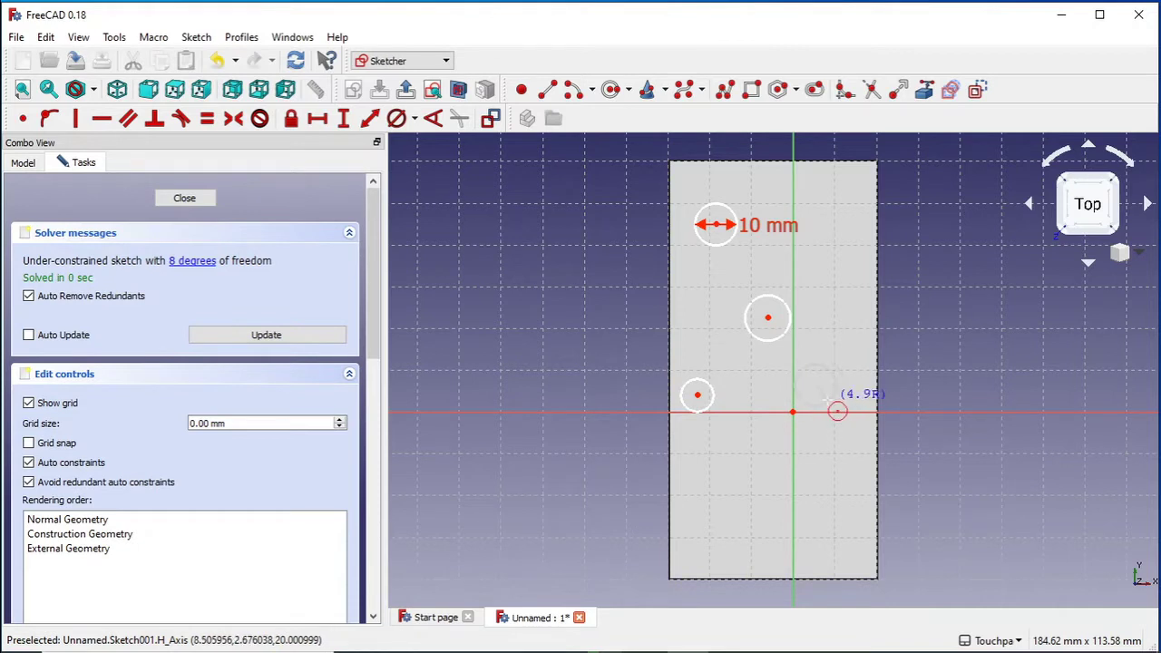
click(829, 408)
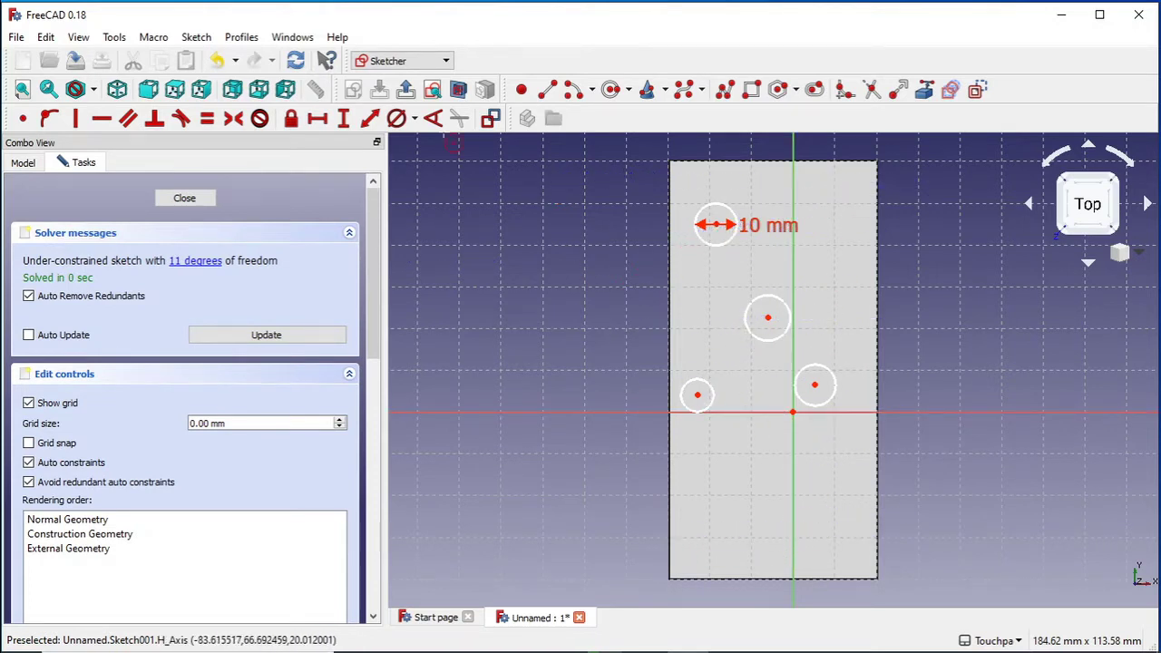
right_click(567, 295)
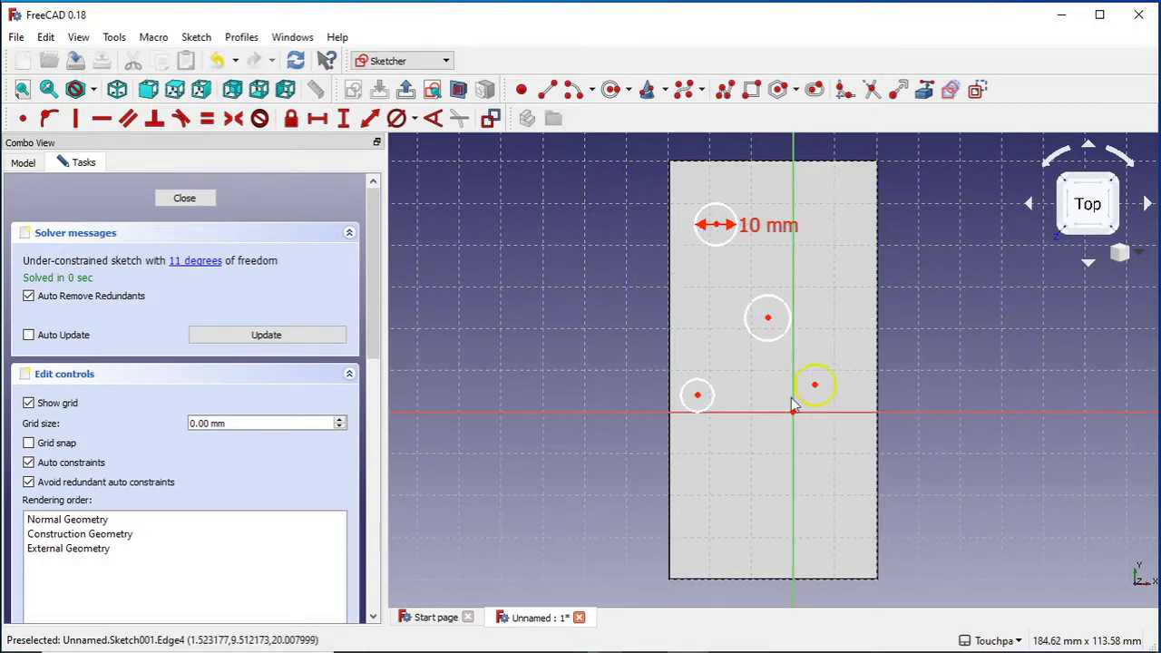
click(697, 395)
click(396, 118)
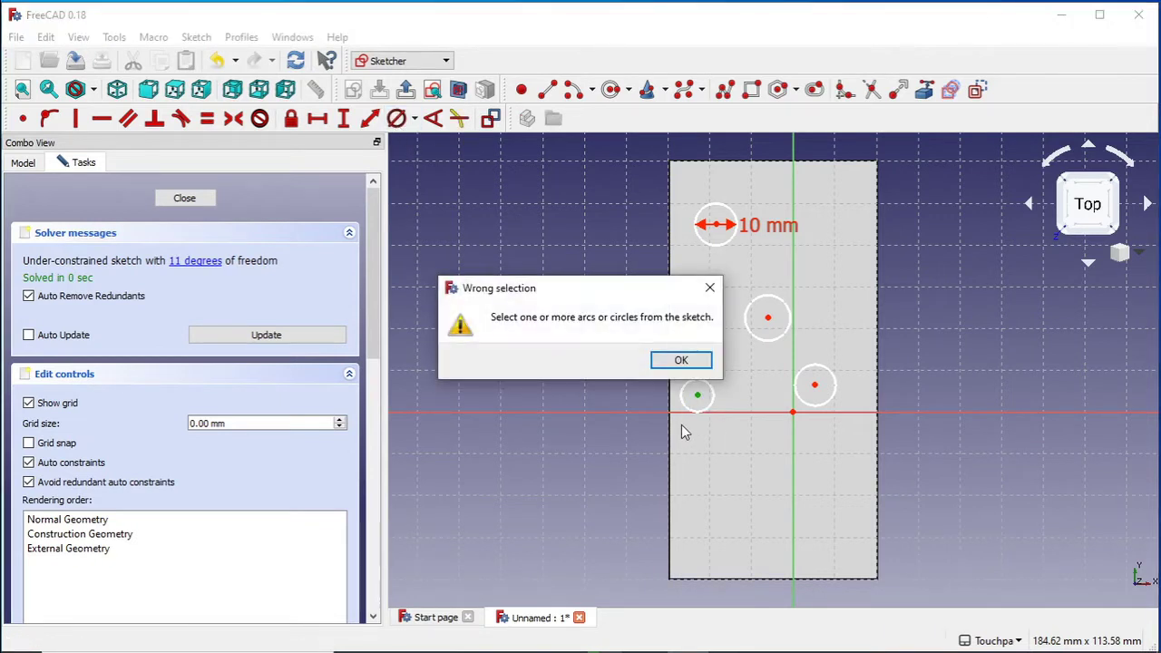
click(682, 360)
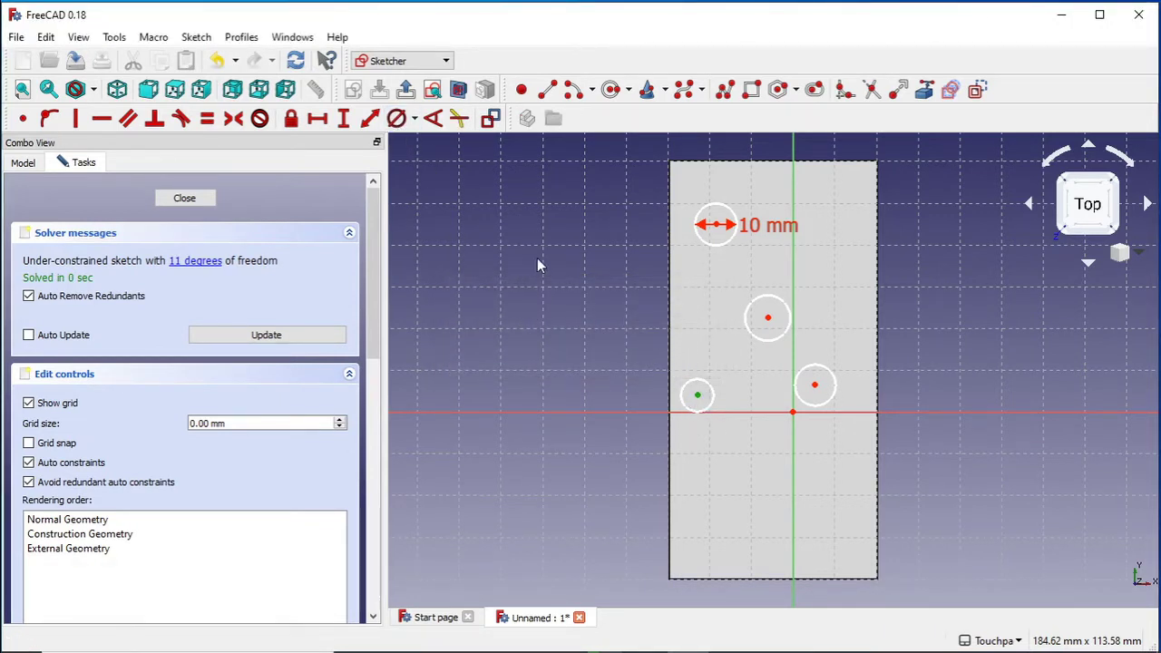
click(397, 118)
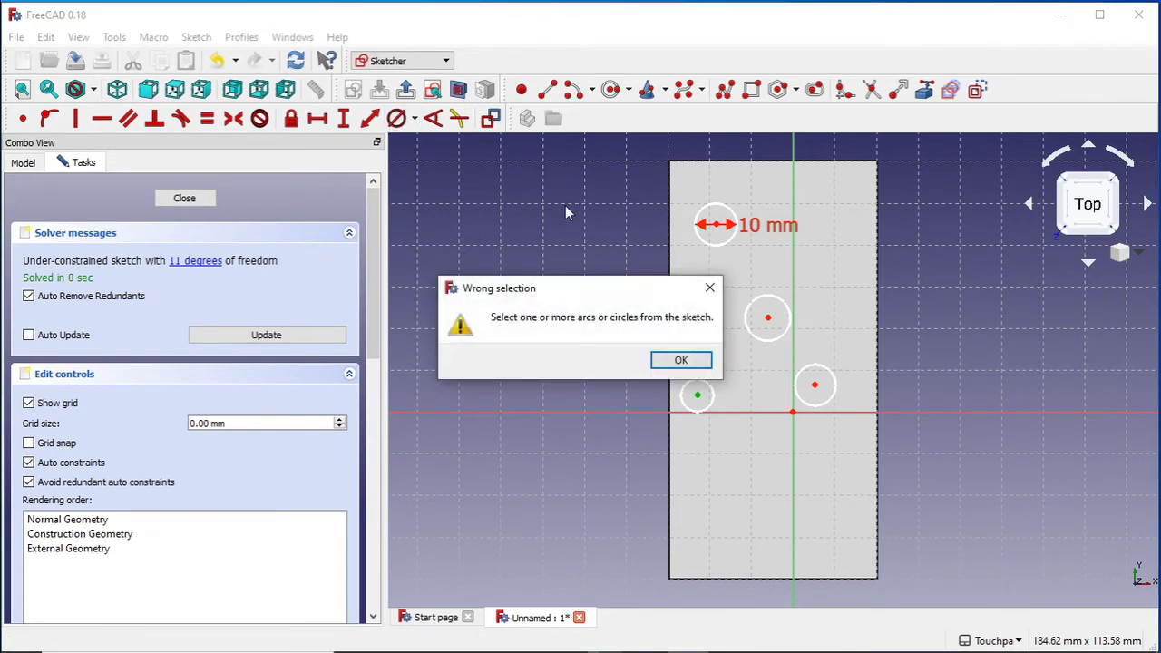
click(701, 363)
Step: Constrain the diameter of the small circle near the face's left edge to 10 mm
click(714, 394)
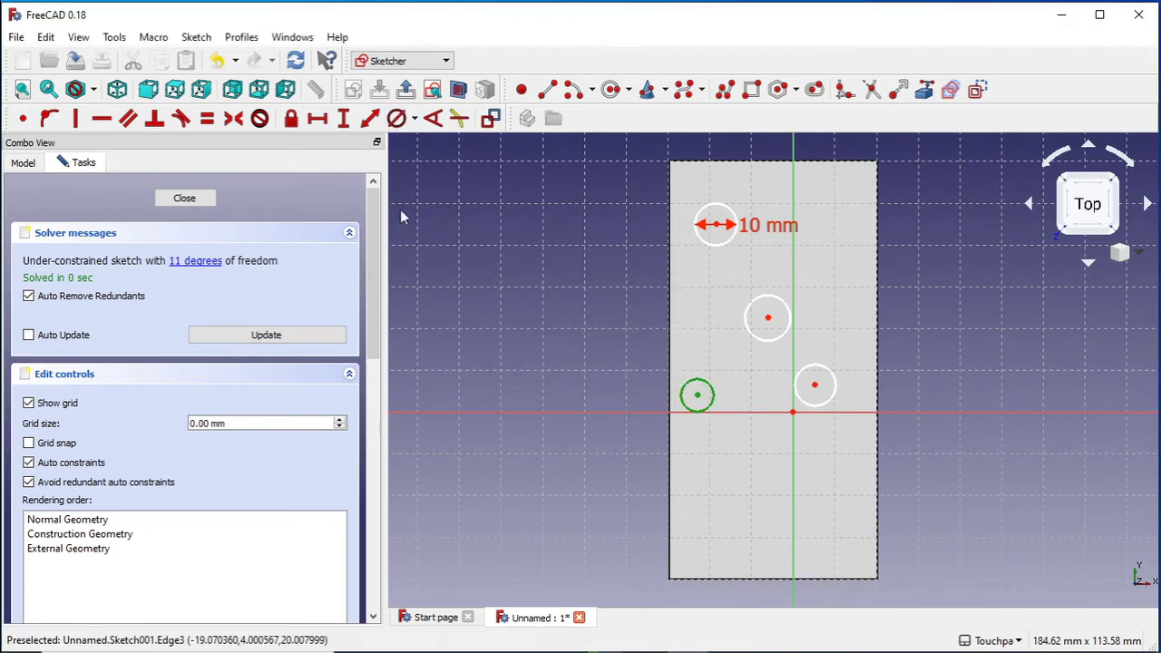
click(396, 118)
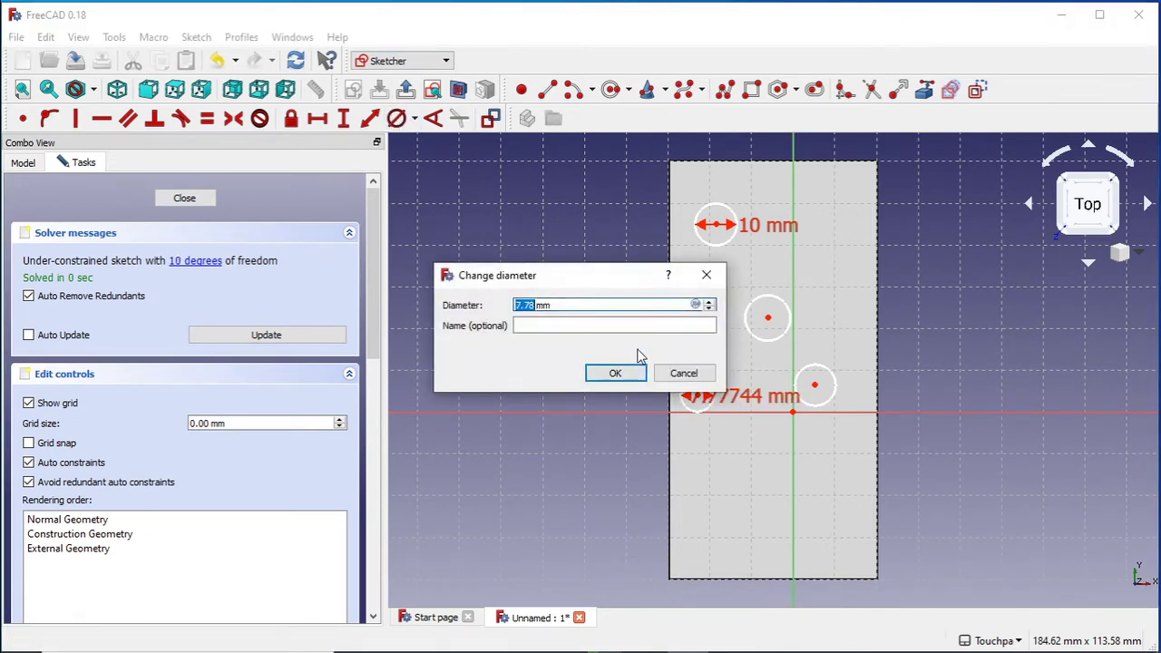
key(Return)
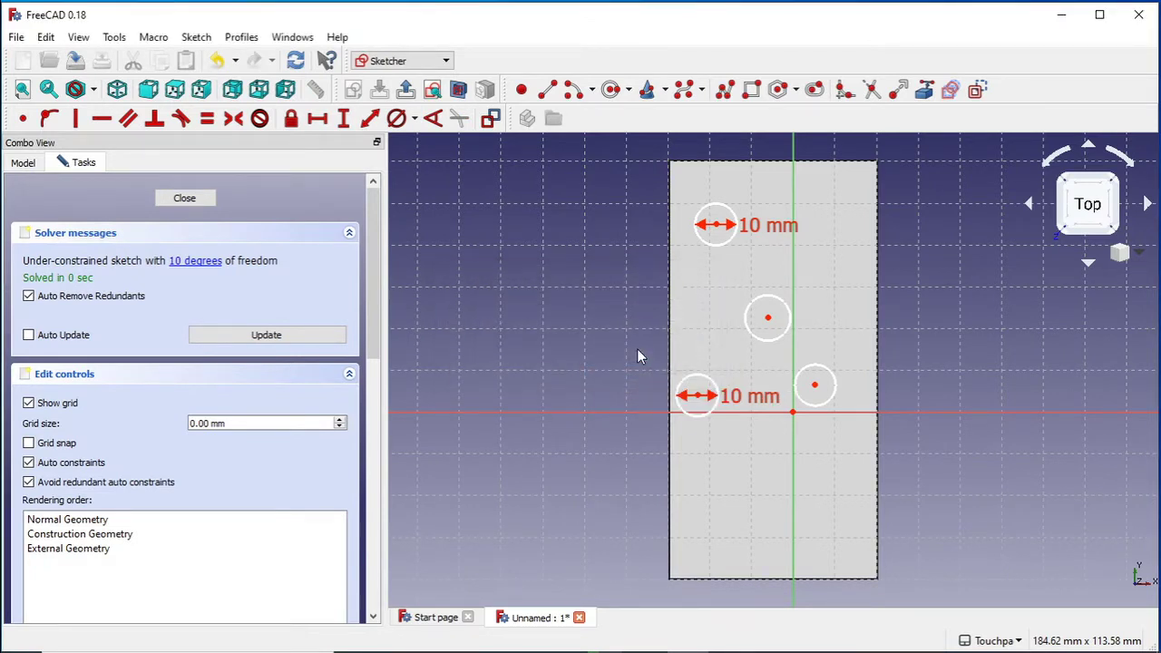
Step: Move the four circles so that one sits near each corner of the rectangular face
drag(719, 233, 712, 206)
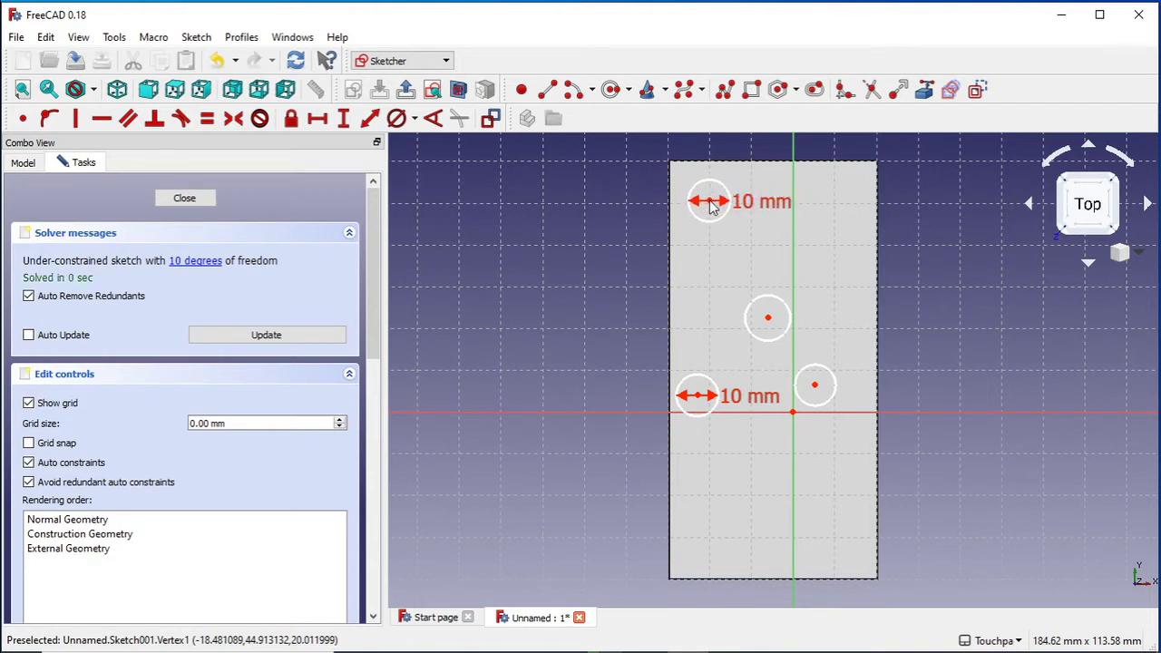
drag(698, 401, 839, 209)
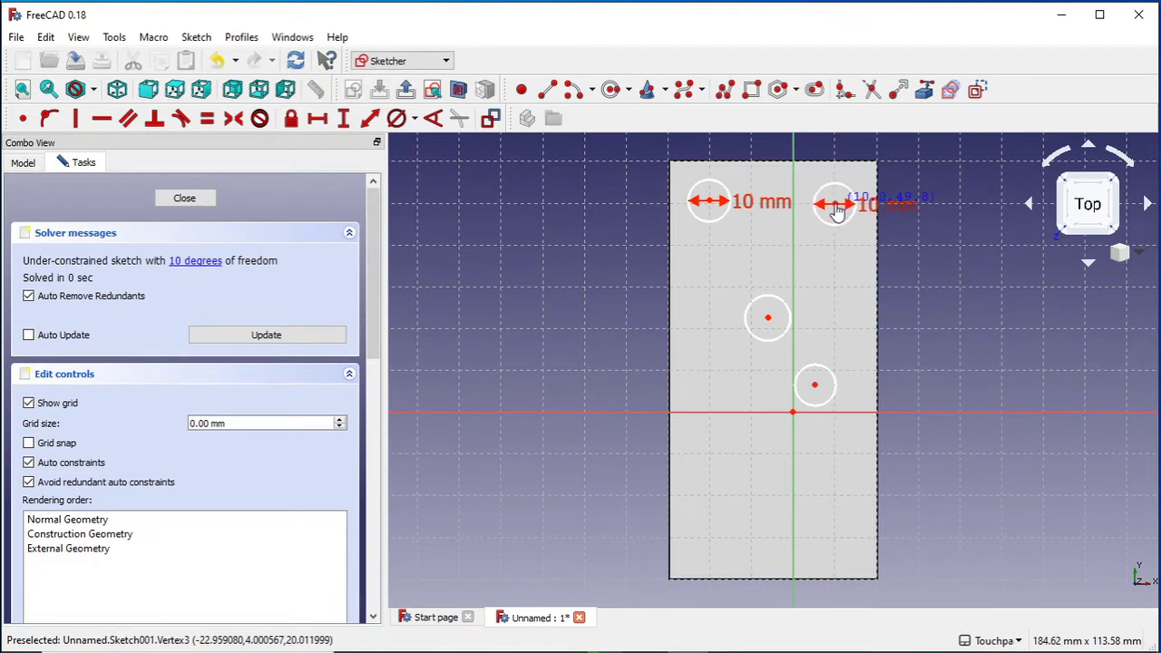
mouse_move(769, 319)
mouse_down()
mouse_move(717, 498)
mouse_move(717, 547)
mouse_move(710, 538)
mouse_up()
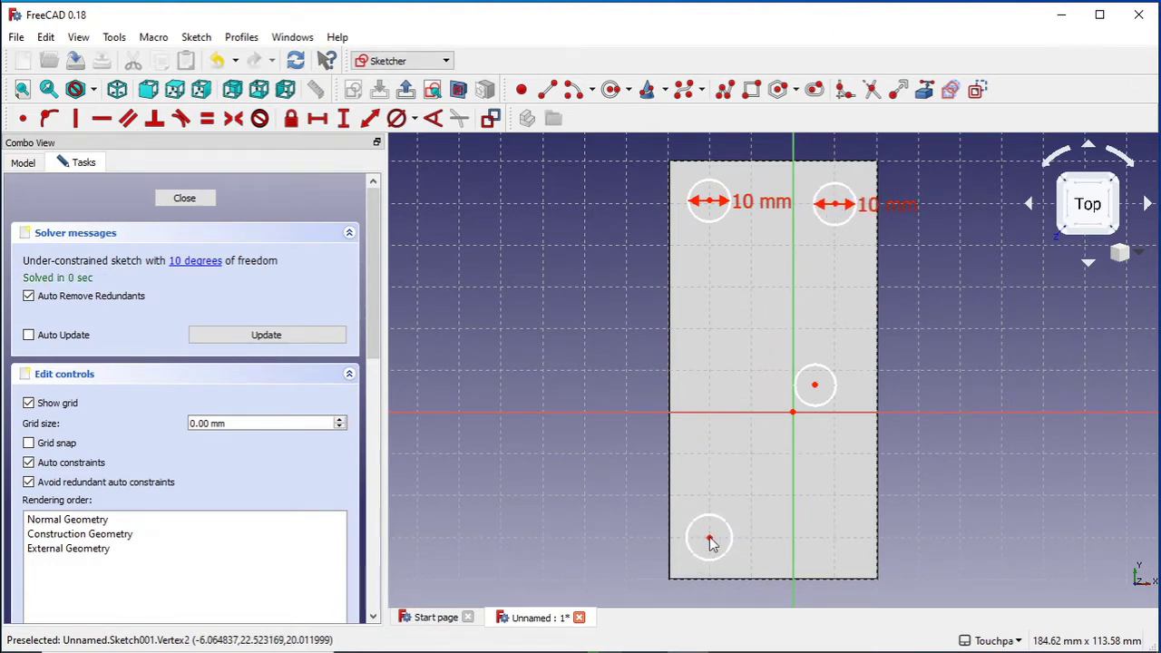
mouse_move(817, 387)
mouse_down()
mouse_move(817, 446)
mouse_move(847, 560)
mouse_move(829, 526)
mouse_move(838, 543)
mouse_up()
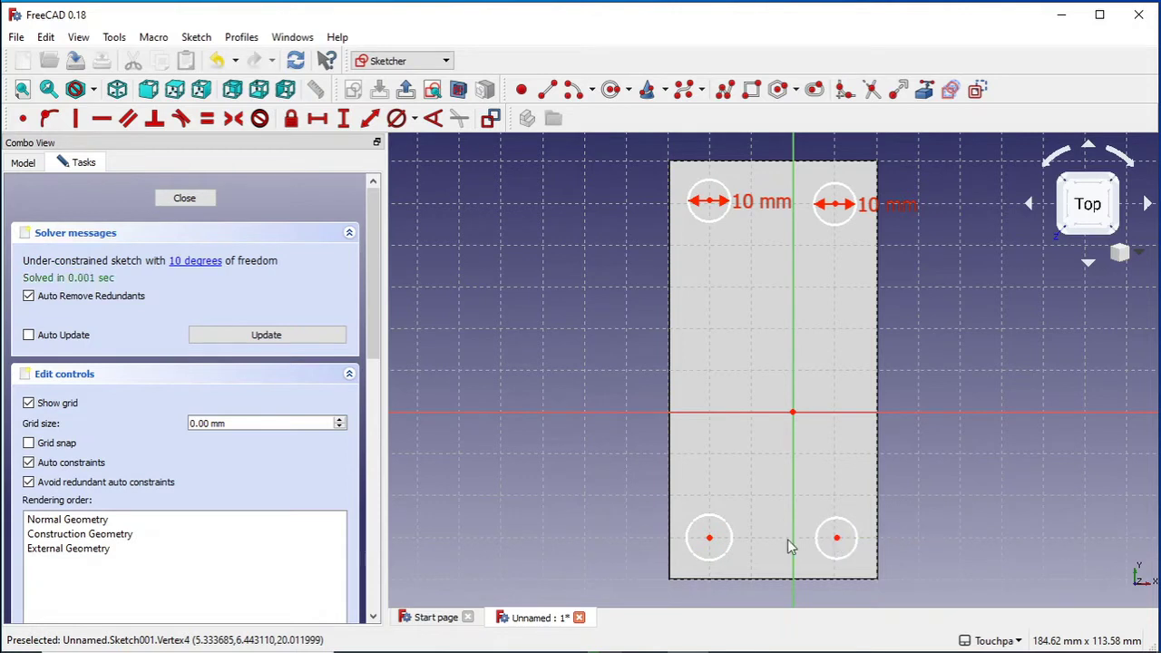
Step: Constrain the diameter of the lower-left circle to 10 mm
click(710, 539)
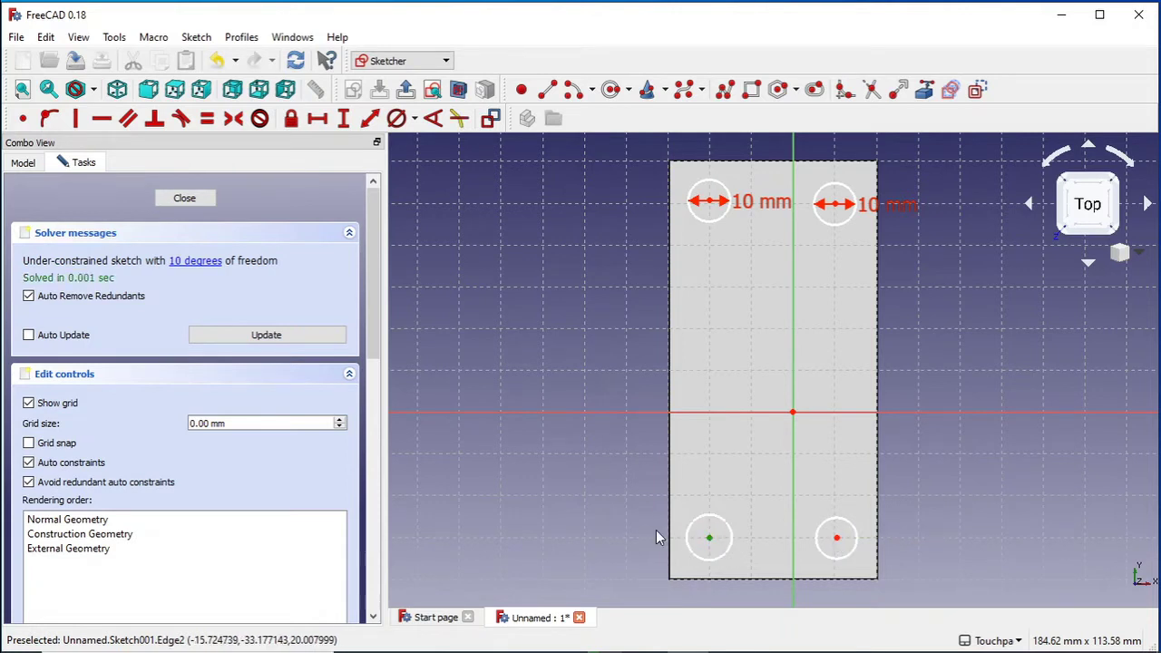
click(730, 547)
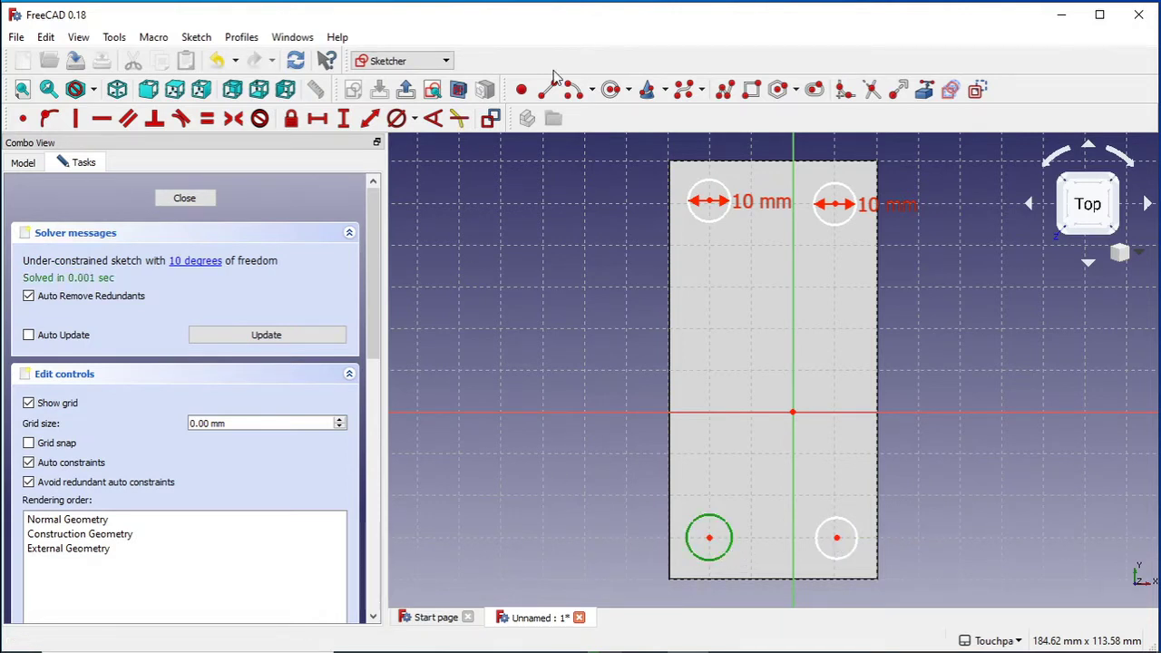
click(397, 119)
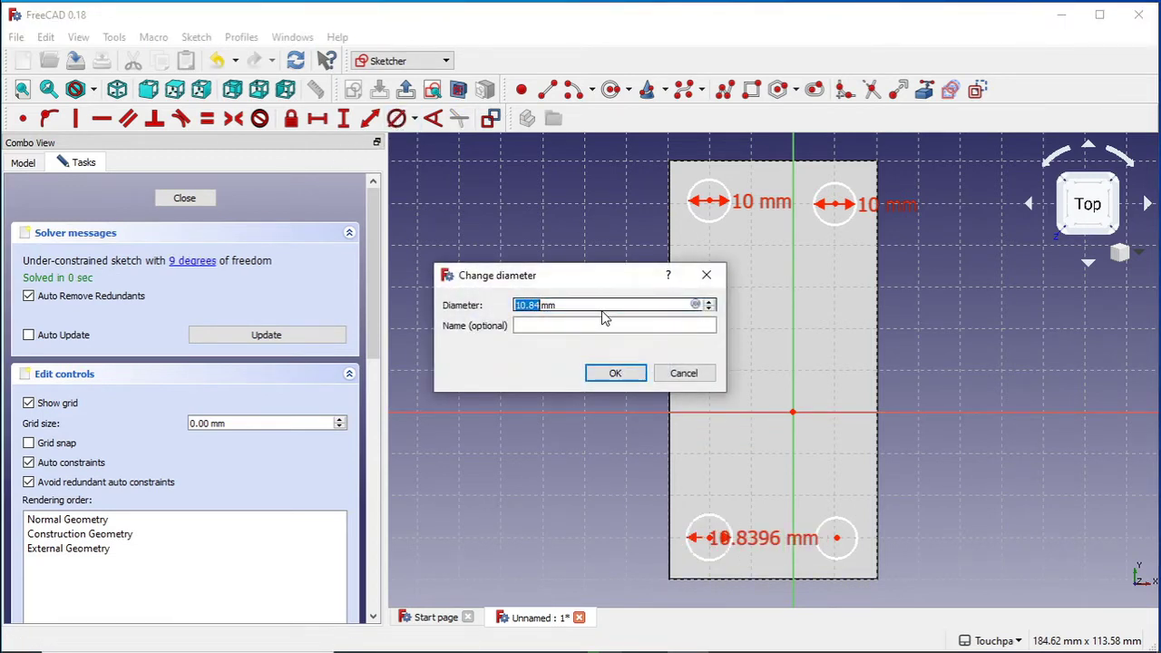
key(Return)
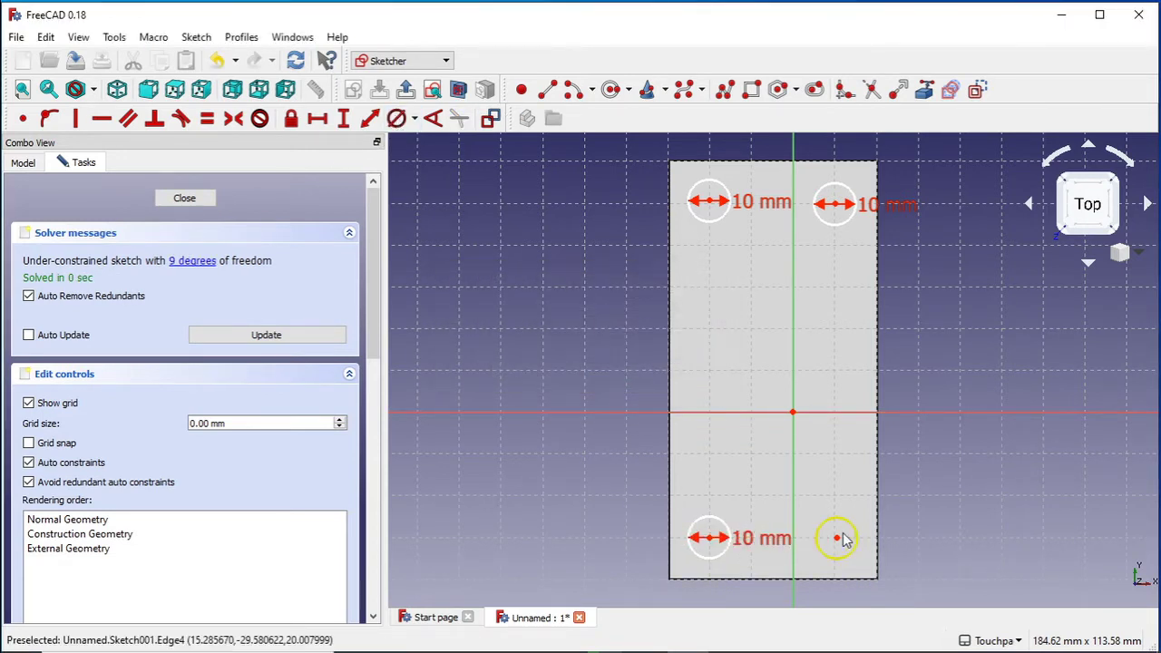
Step: Constrain the diameter of the lower-right circle to 10 mm and close the sketch
click(838, 540)
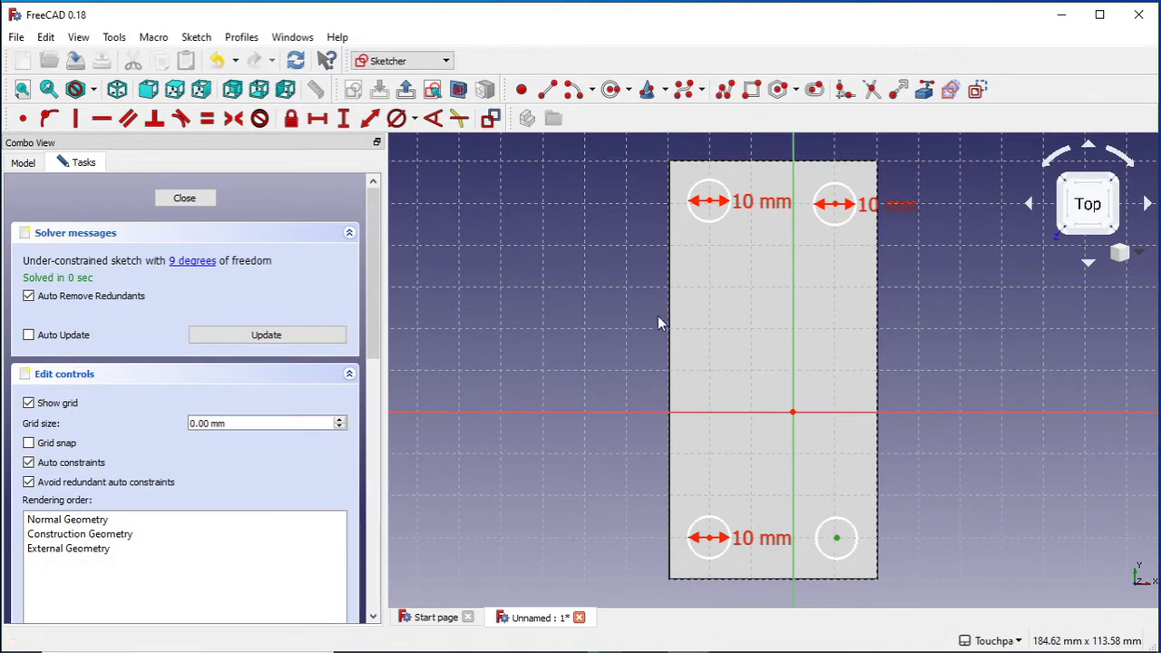
click(843, 556)
click(397, 117)
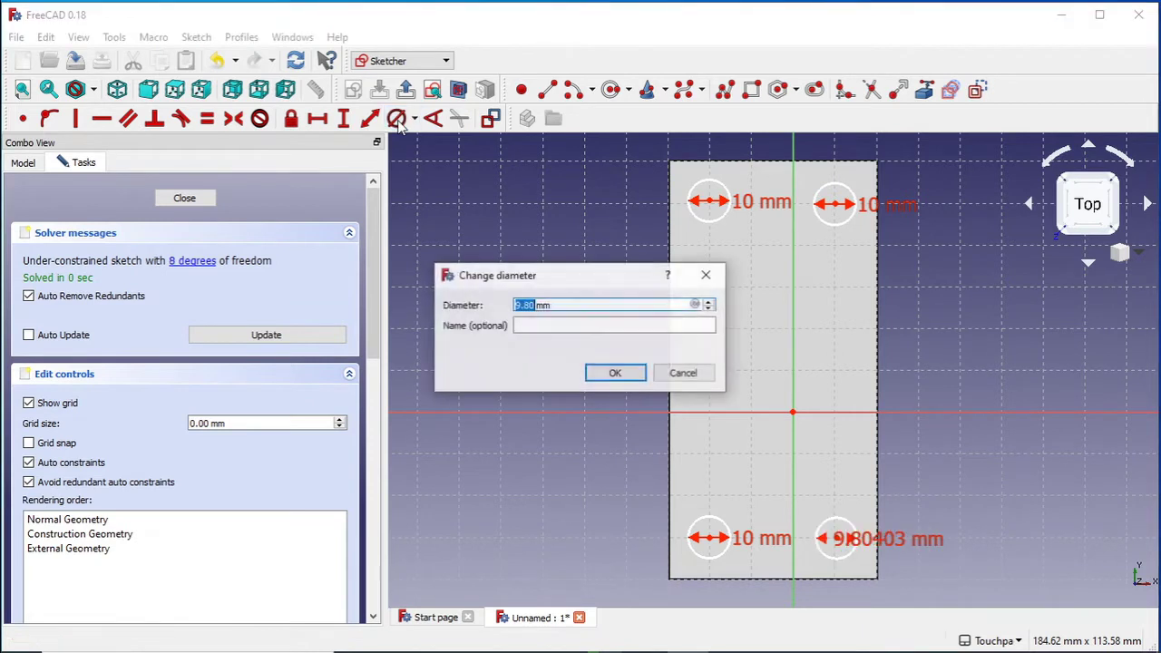
click(594, 366)
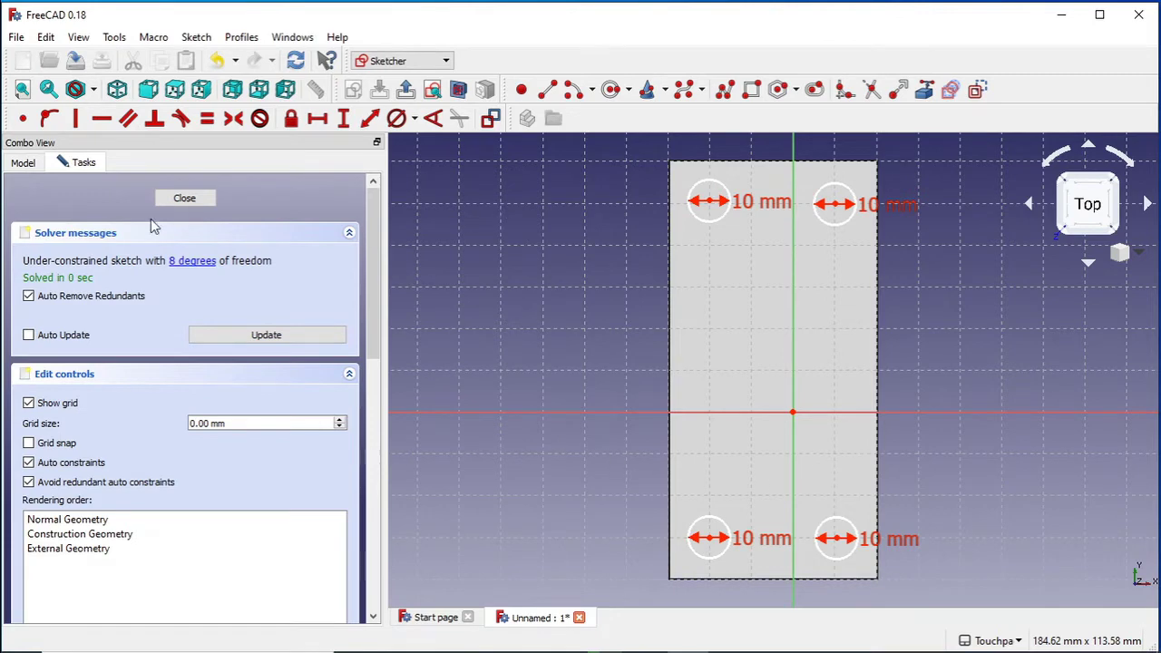
click(185, 199)
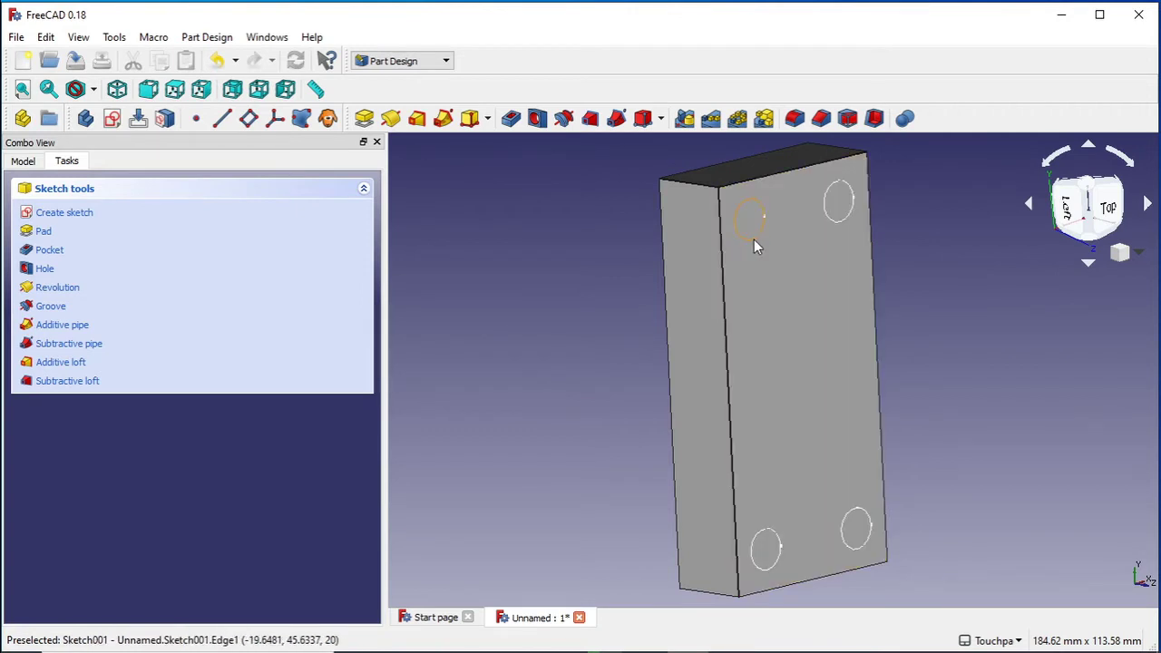
Step: Create a Hole feature from the four-circle sketch with a hole diameter of 10 mm
click(745, 238)
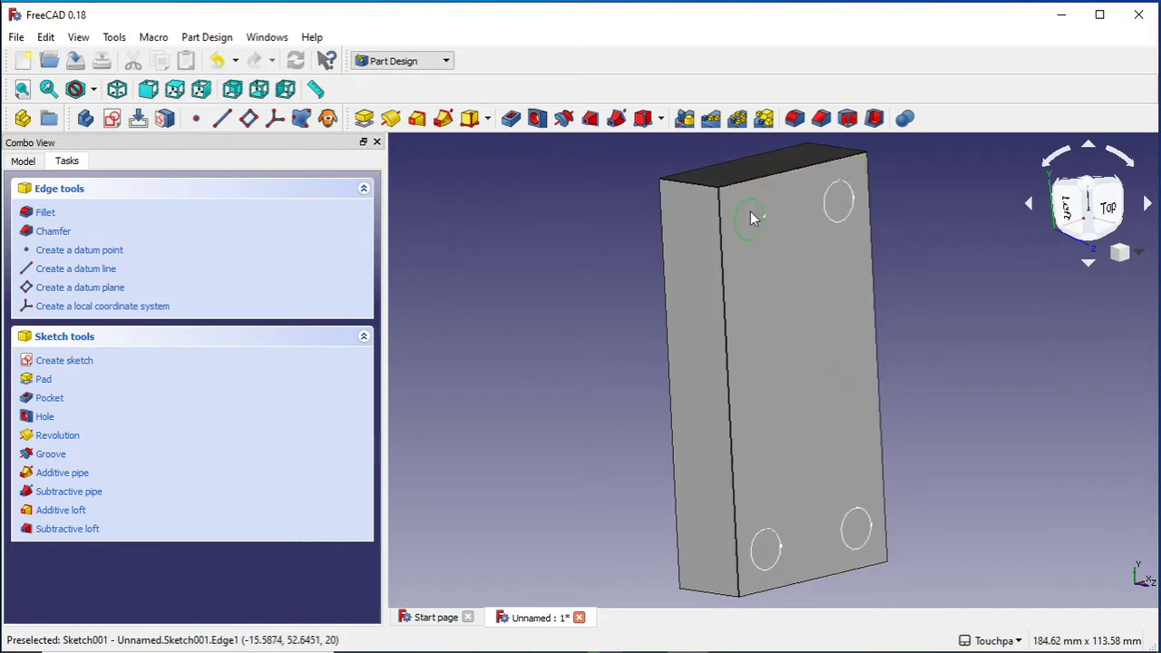
click(45, 419)
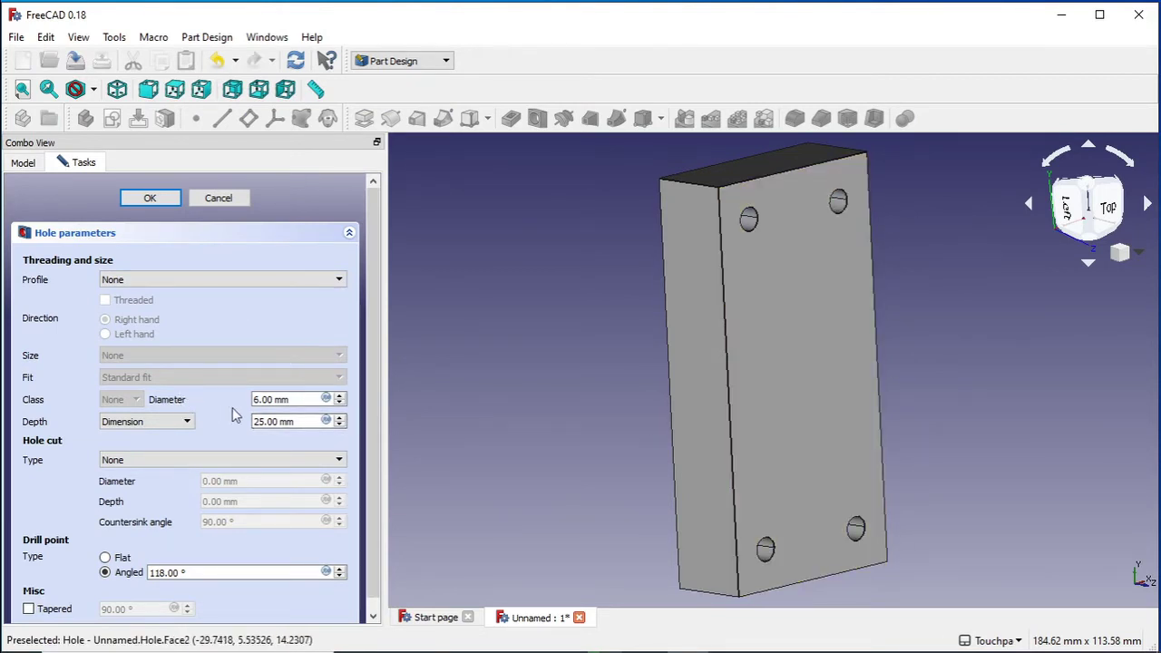
click(269, 403)
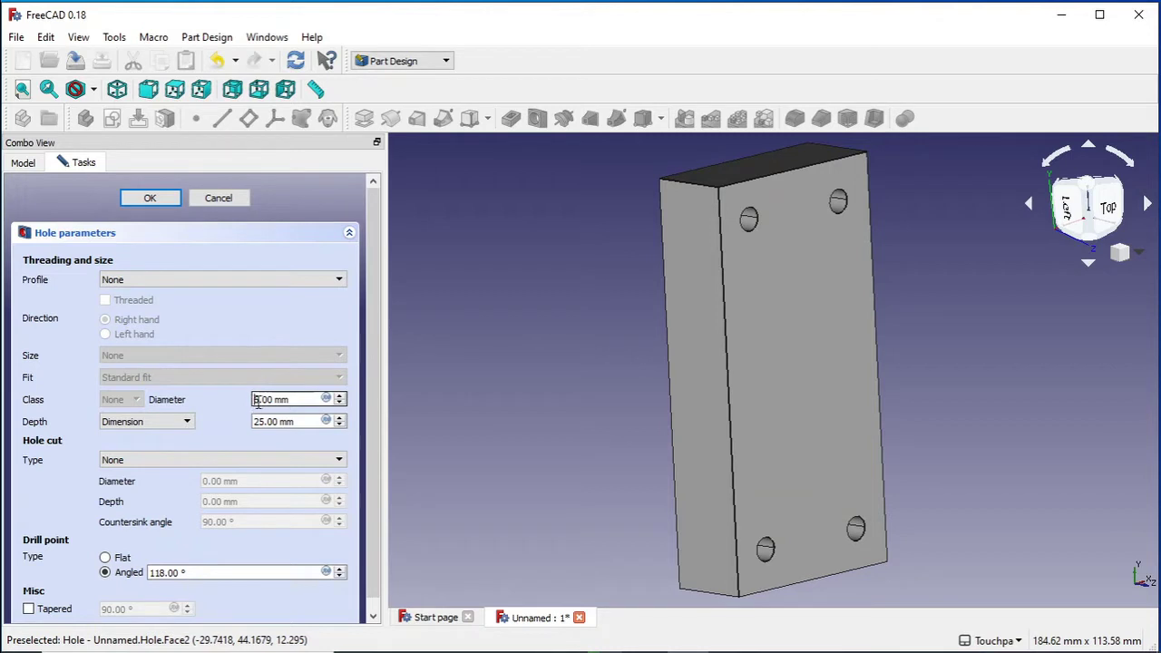
text(10)
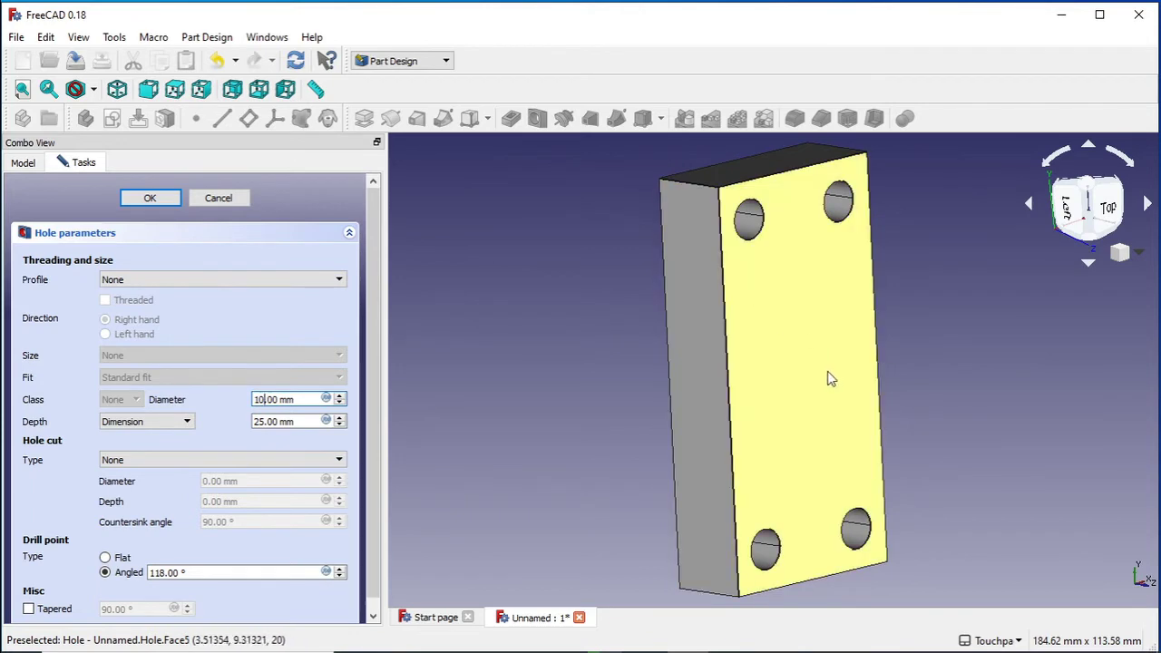
alt+drag(884, 345, 744, 340)
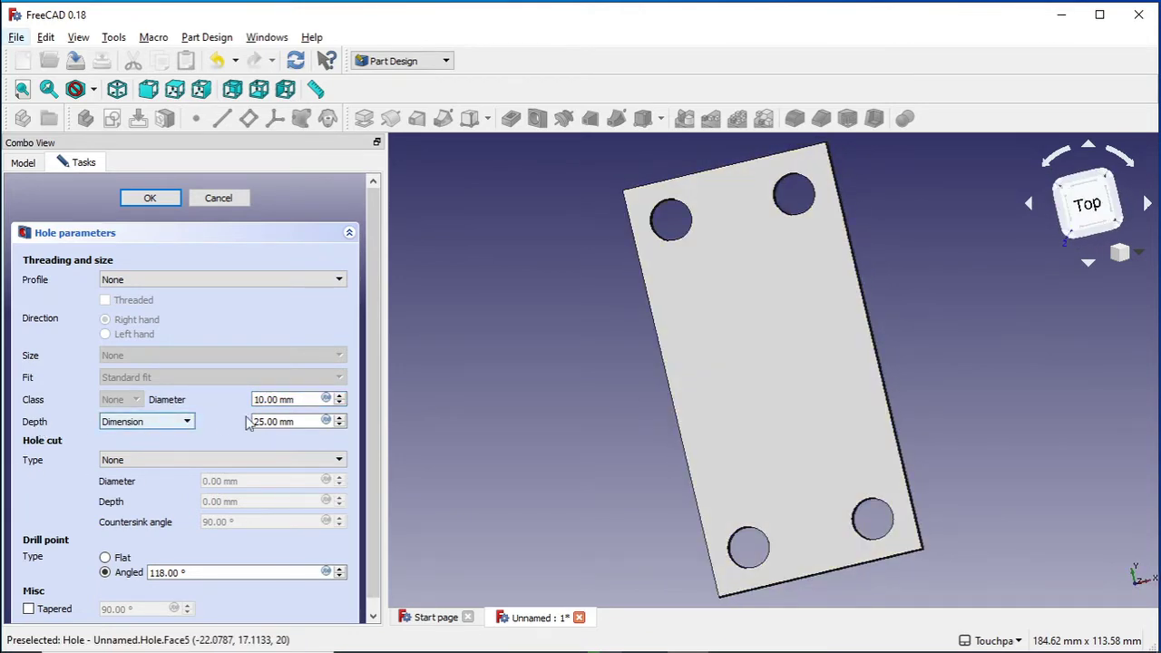
Step: Set the depth of the four holes to 10 mm
drag(263, 421, 246, 422)
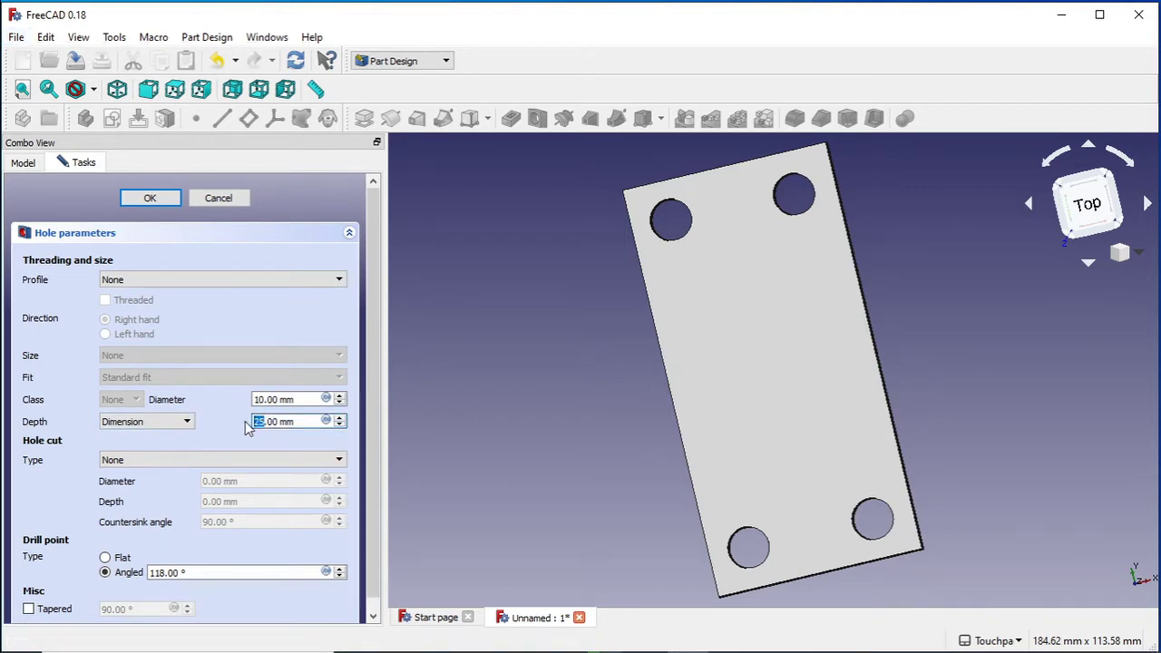
text(10)
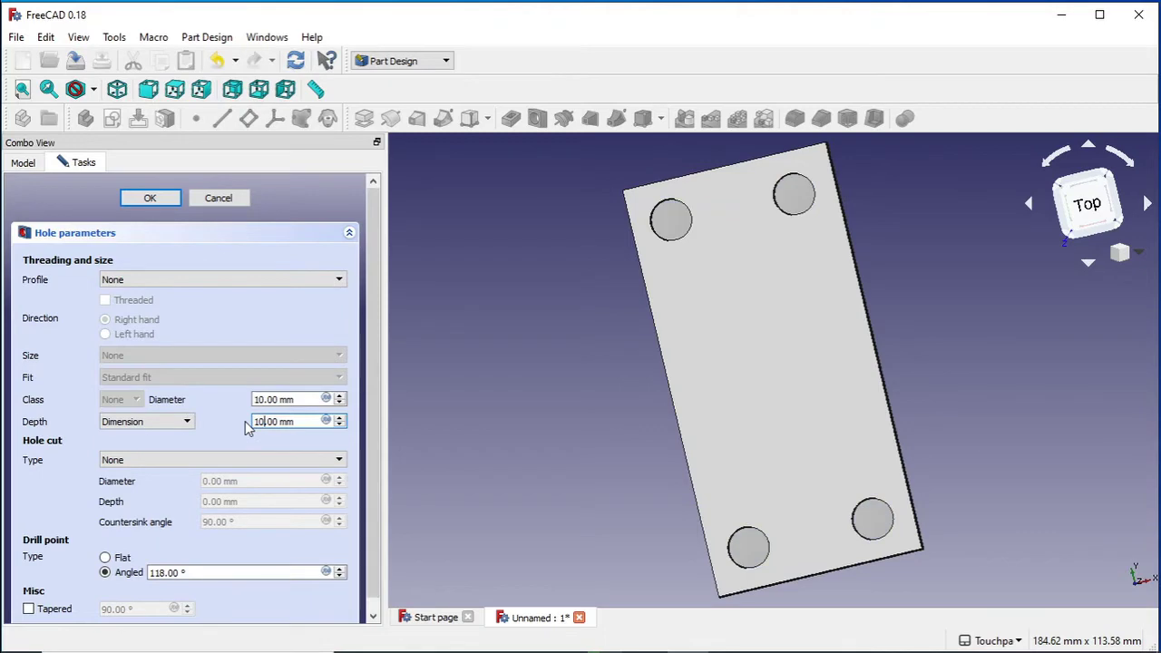
alt+drag(518, 408, 580, 415)
alt+drag(520, 445, 522, 265)
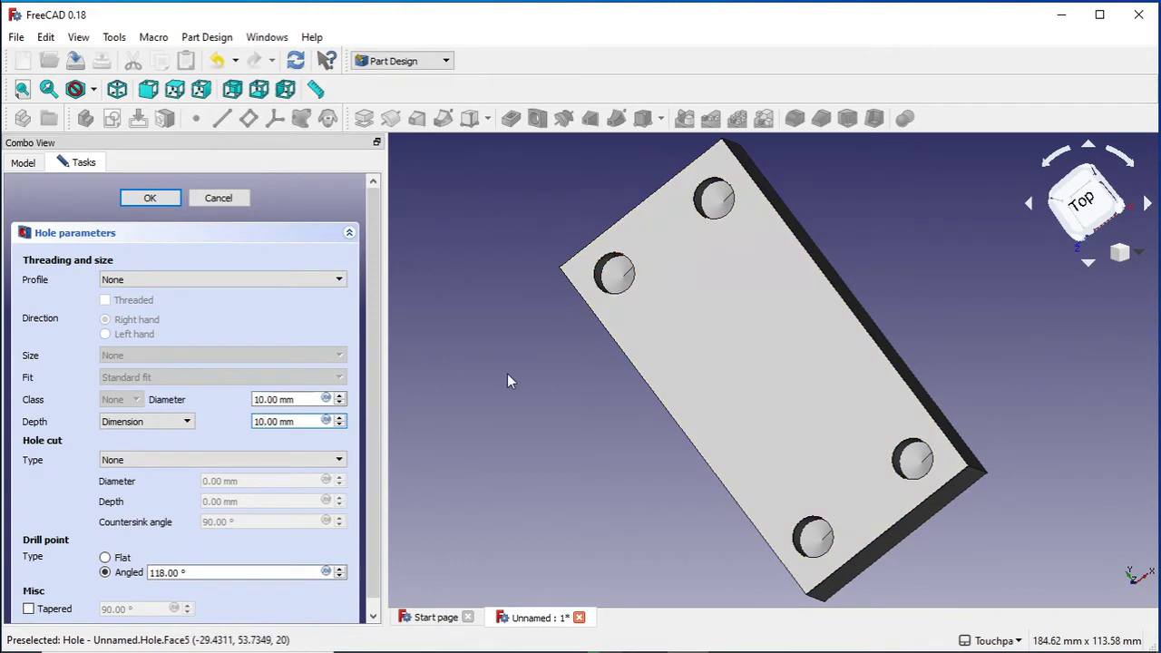
mouse_move(509, 373)
alt+mouse_down()
mouse_move(574, 376)
mouse_move(532, 330)
mouse_move(499, 363)
alt+mouse_up()
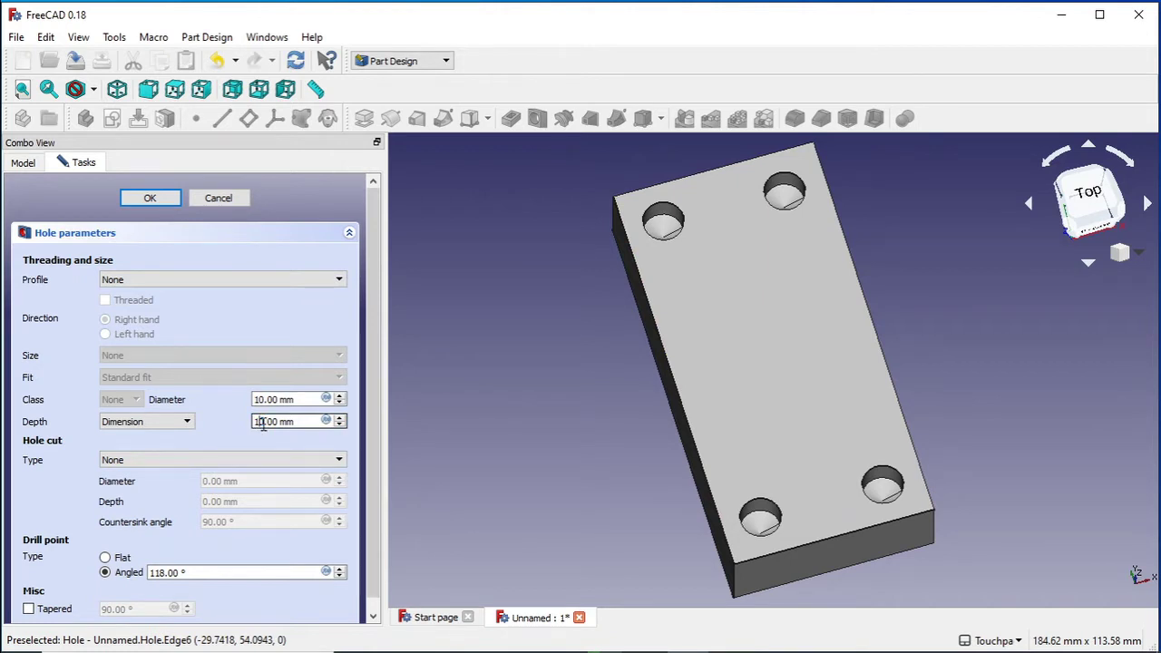
Step: Set the depth of the four holes to 15 mm without a hole cut and finish the Hole feature
text(5)
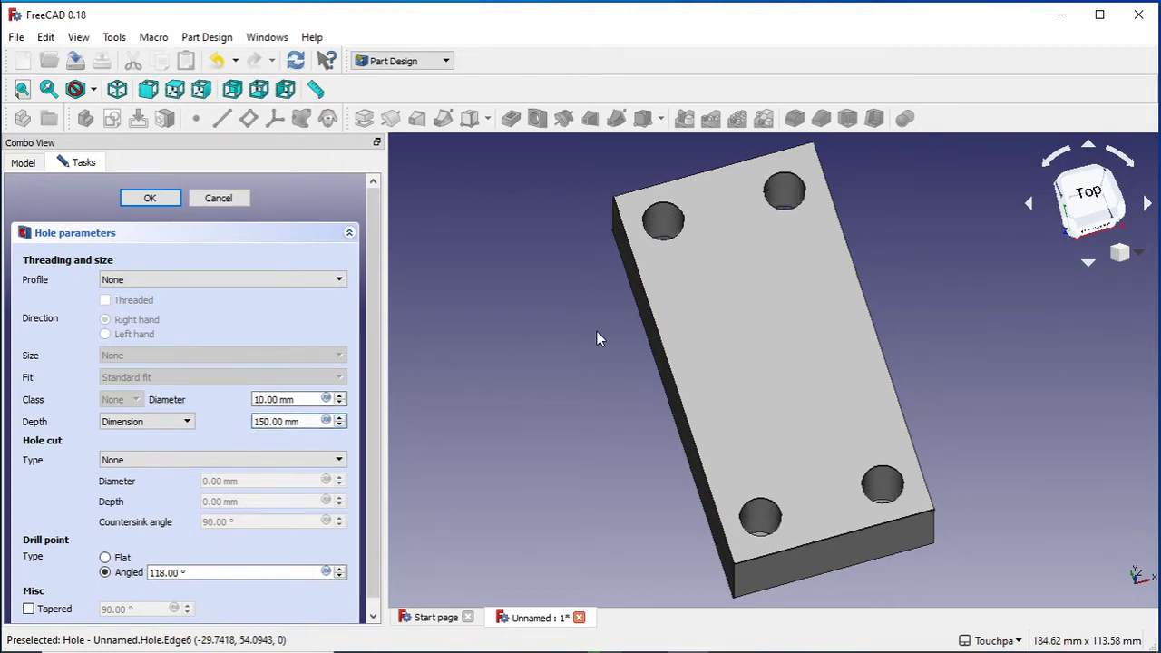
alt+drag(597, 331, 605, 358)
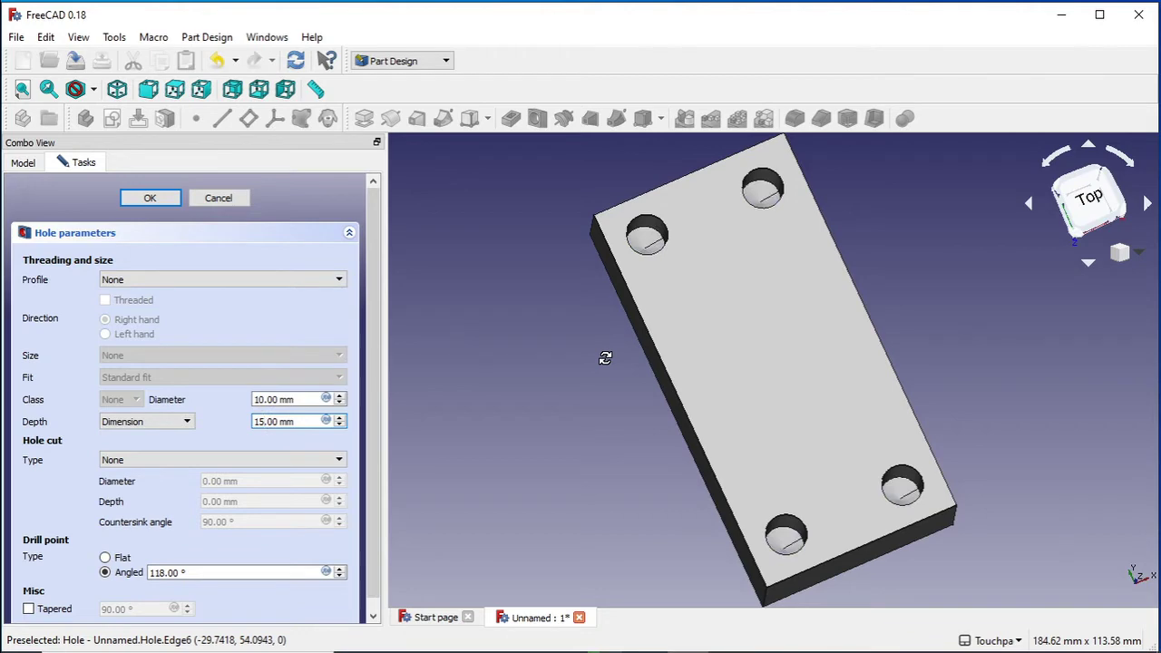
alt+drag(605, 359, 584, 336)
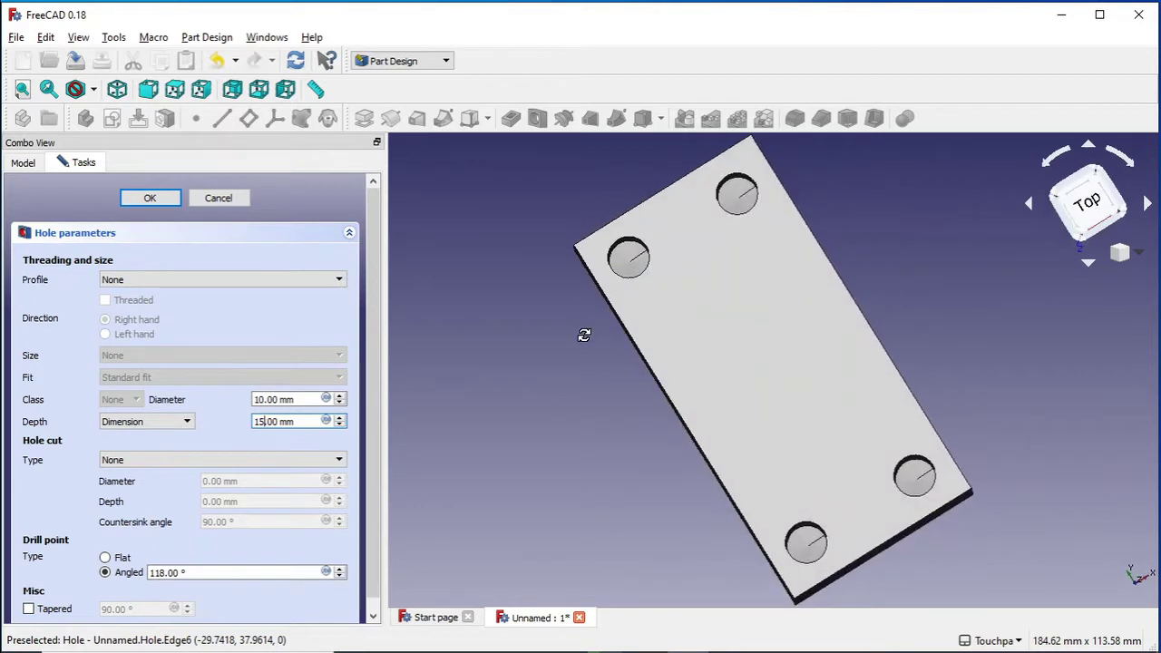
click(229, 467)
click(229, 473)
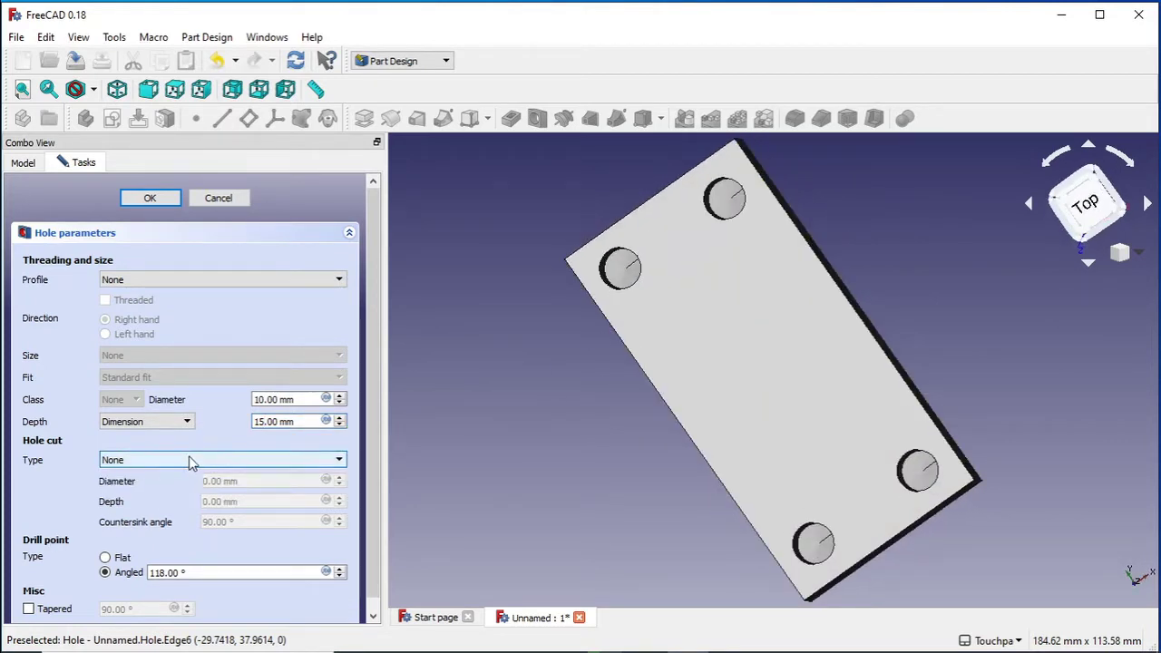
click(187, 461)
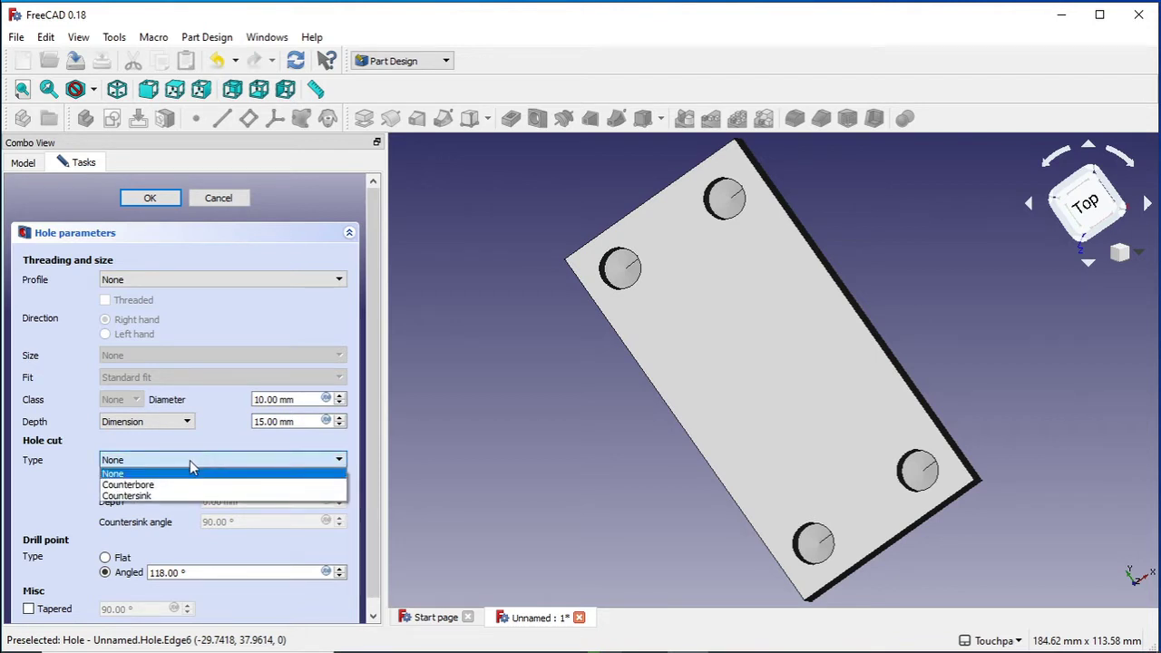
click(41, 471)
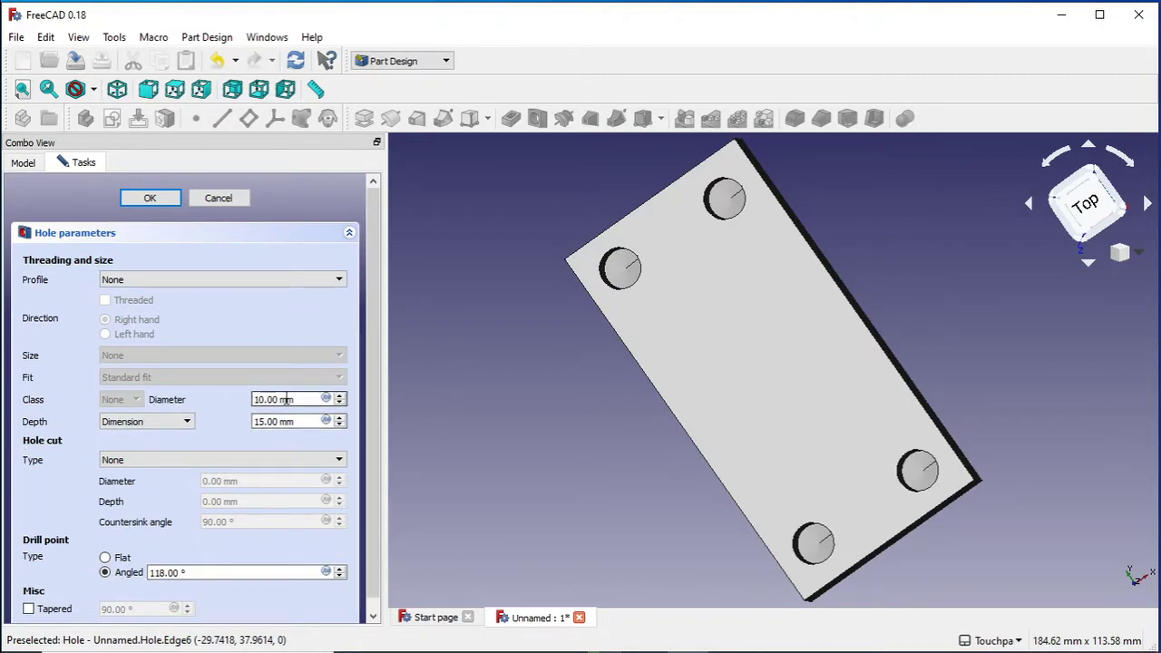
click(264, 423)
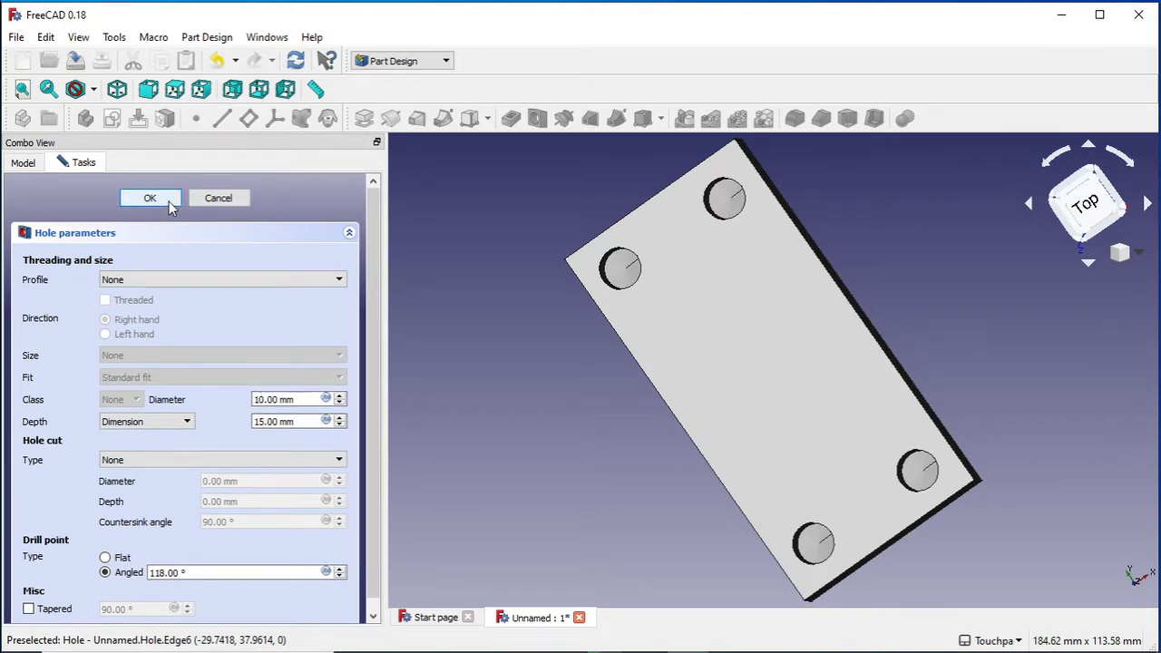
click(150, 198)
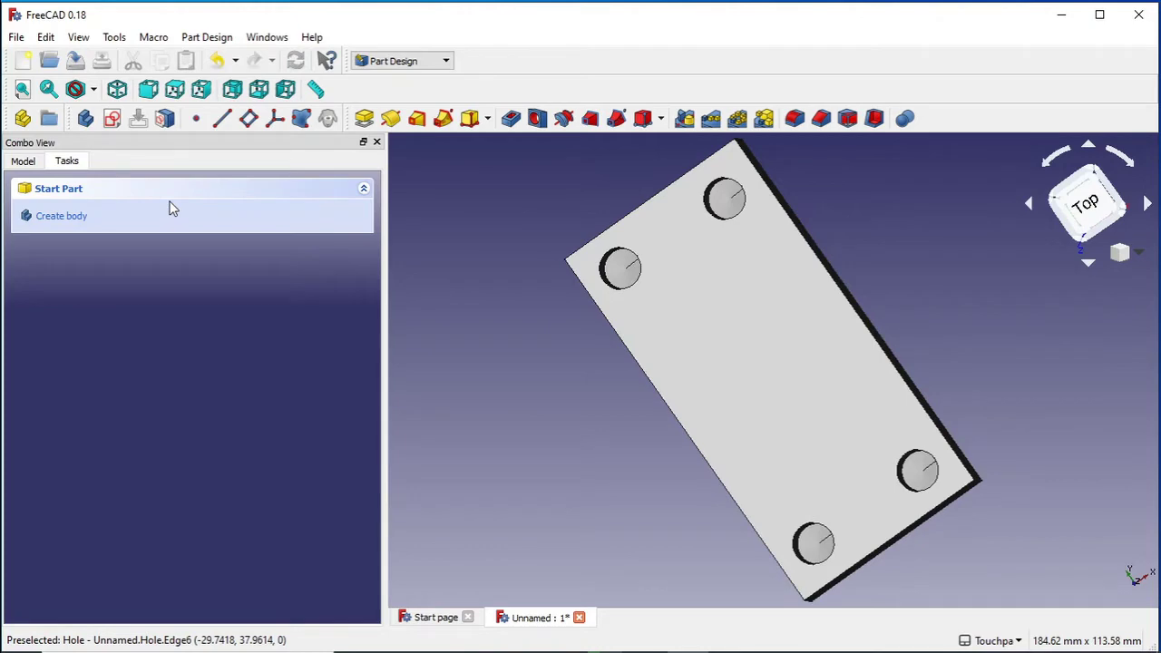
alt+drag(494, 300, 545, 290)
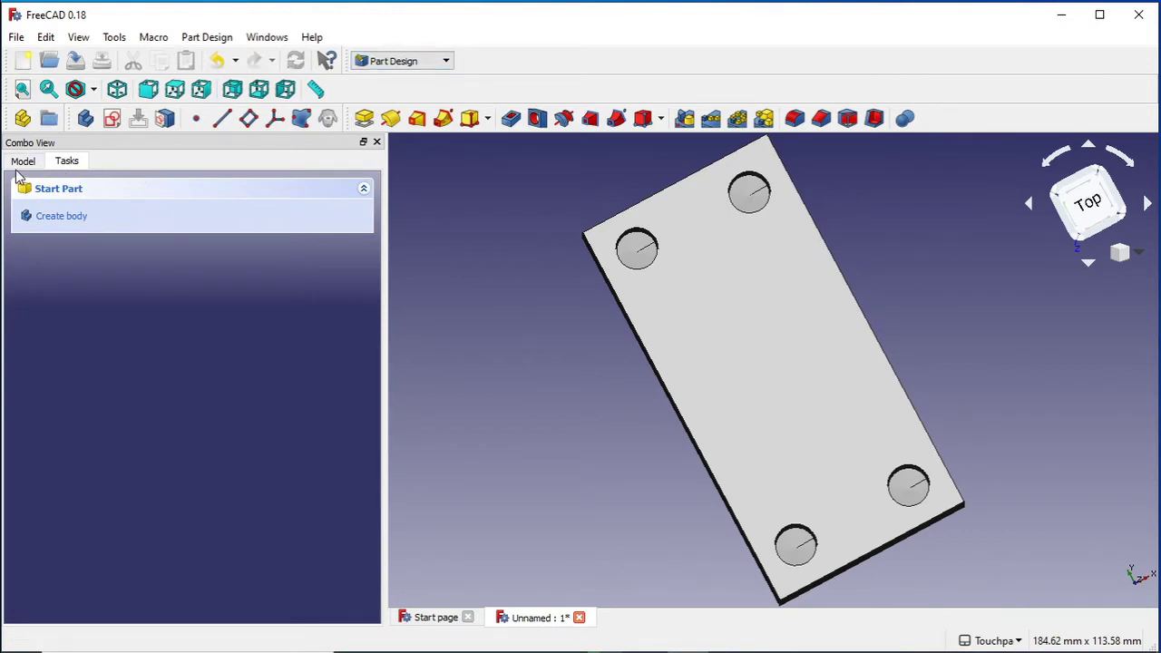
Step: Show the model tree and switch to the Path workbench
click(22, 163)
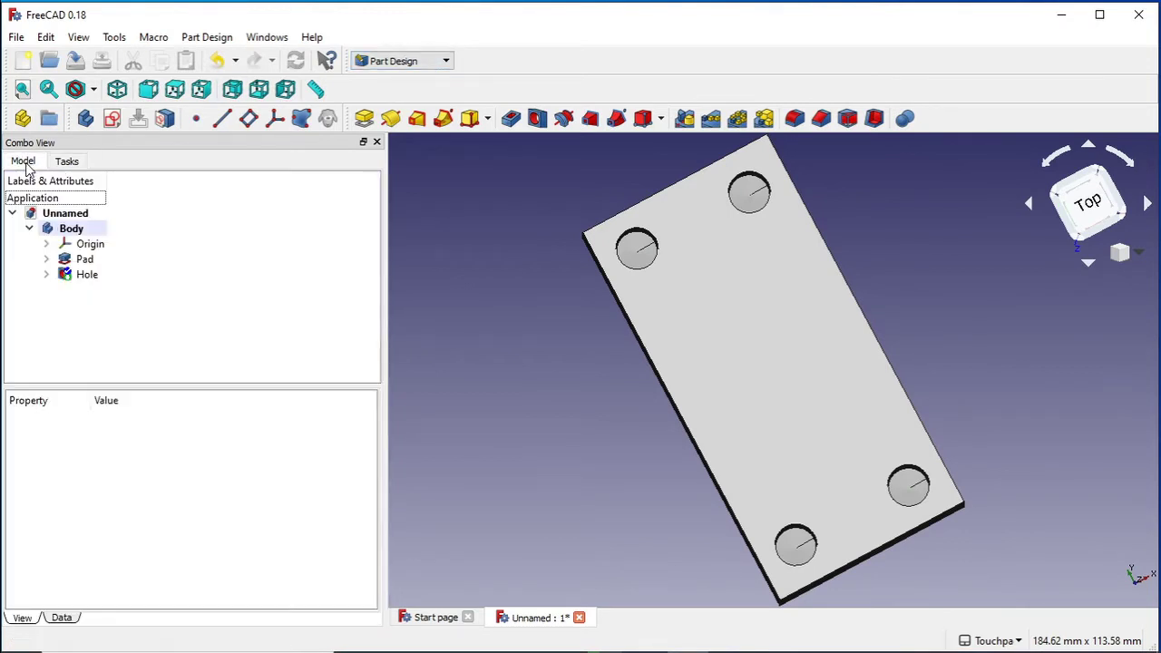
click(420, 64)
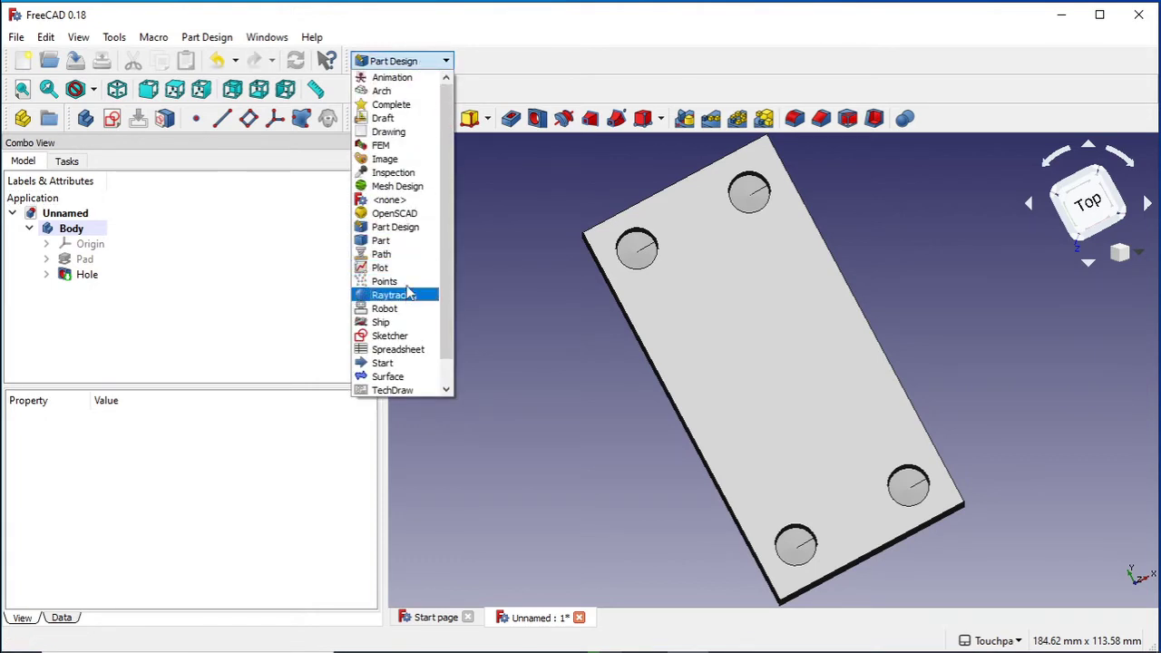
click(419, 254)
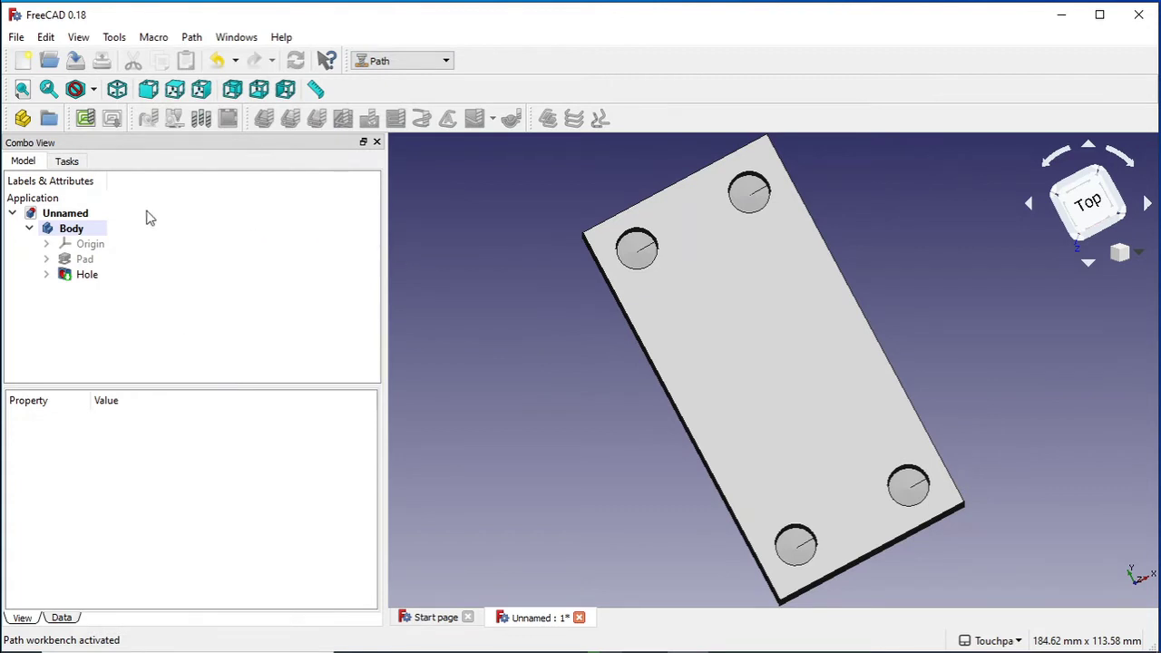
Step: Delete the 5mmEndMill and the Default tool from the tool library
click(199, 120)
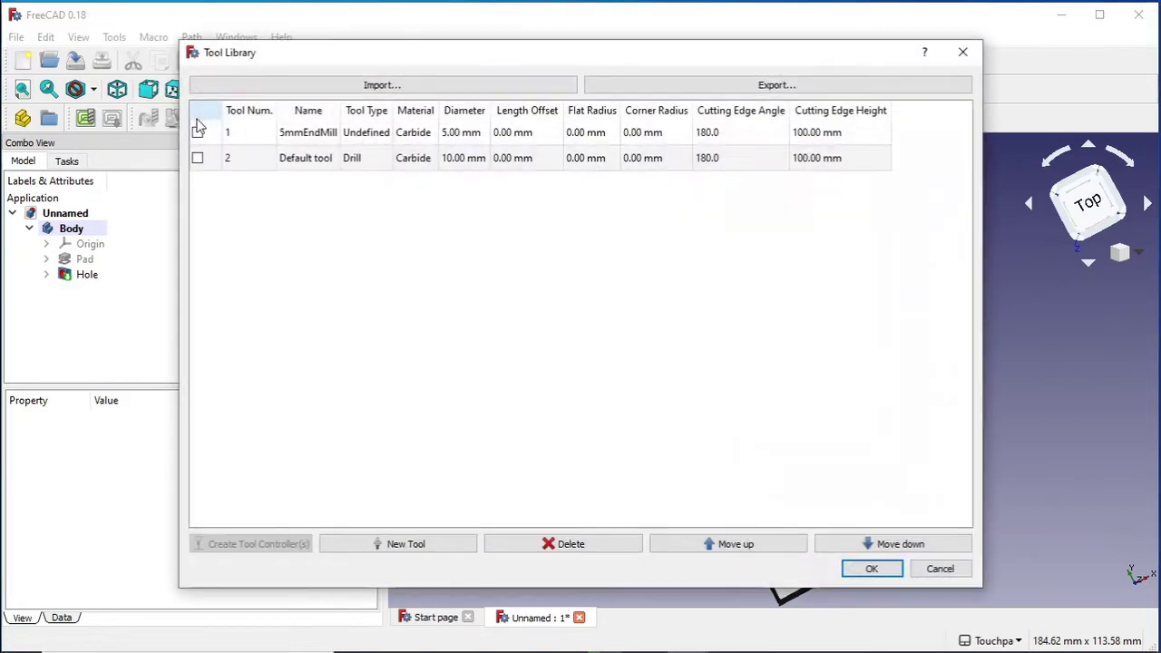
click(197, 133)
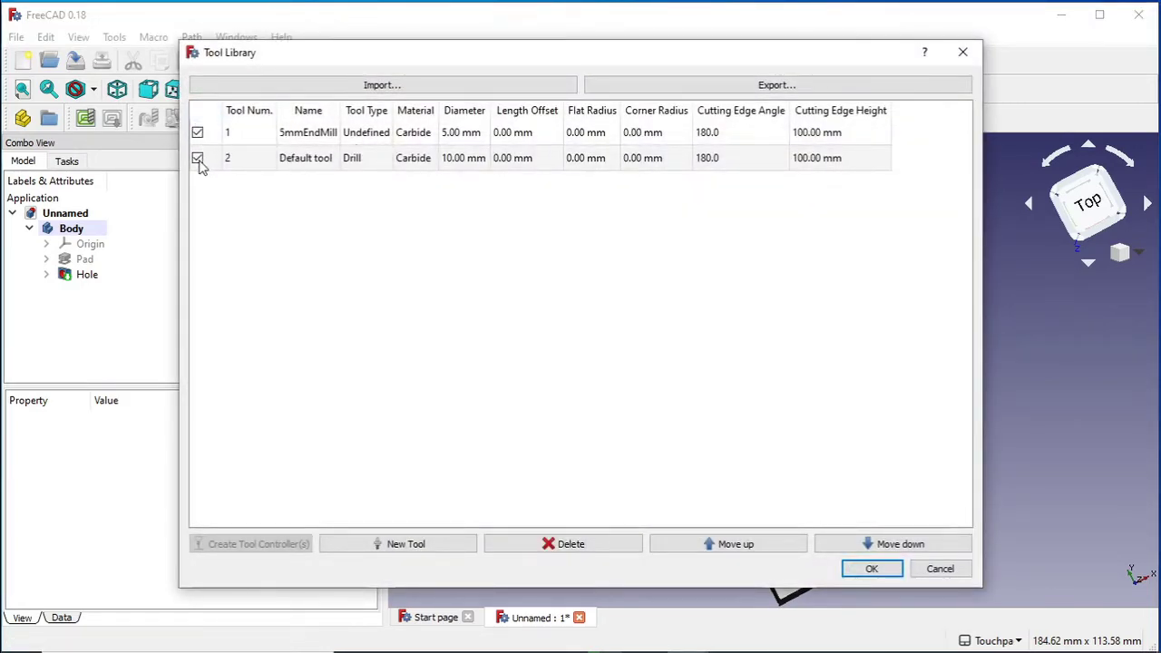
click(571, 552)
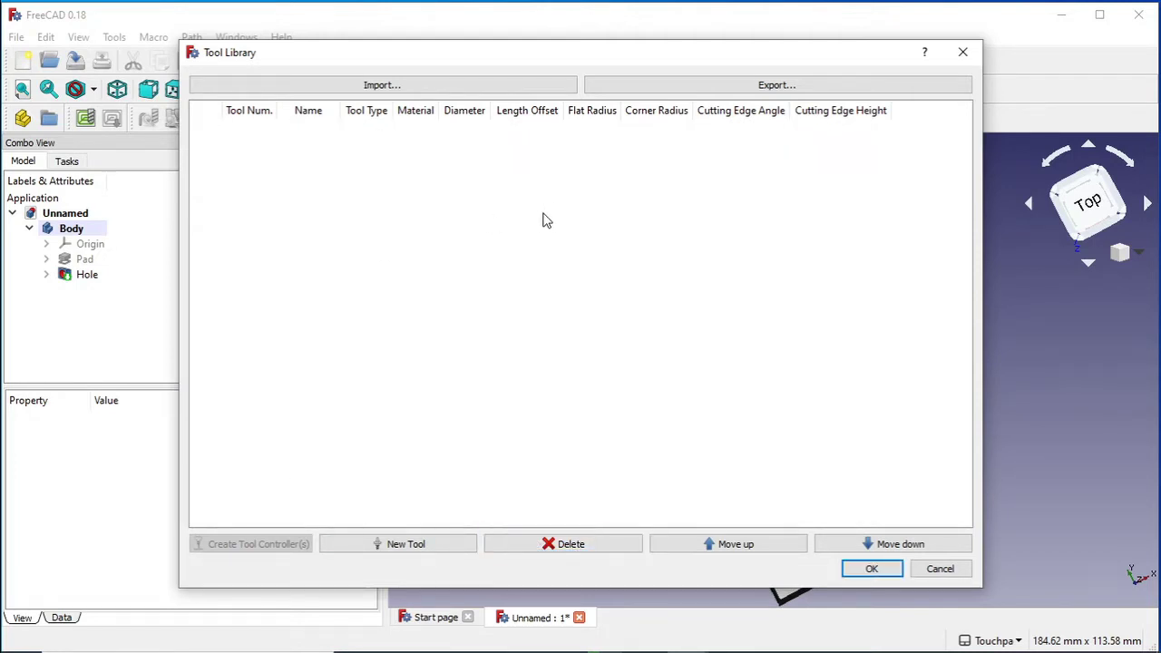
Step: Start a new library tool of type Drill with diameter D 10 mm and cutting height H 100 mm
click(394, 552)
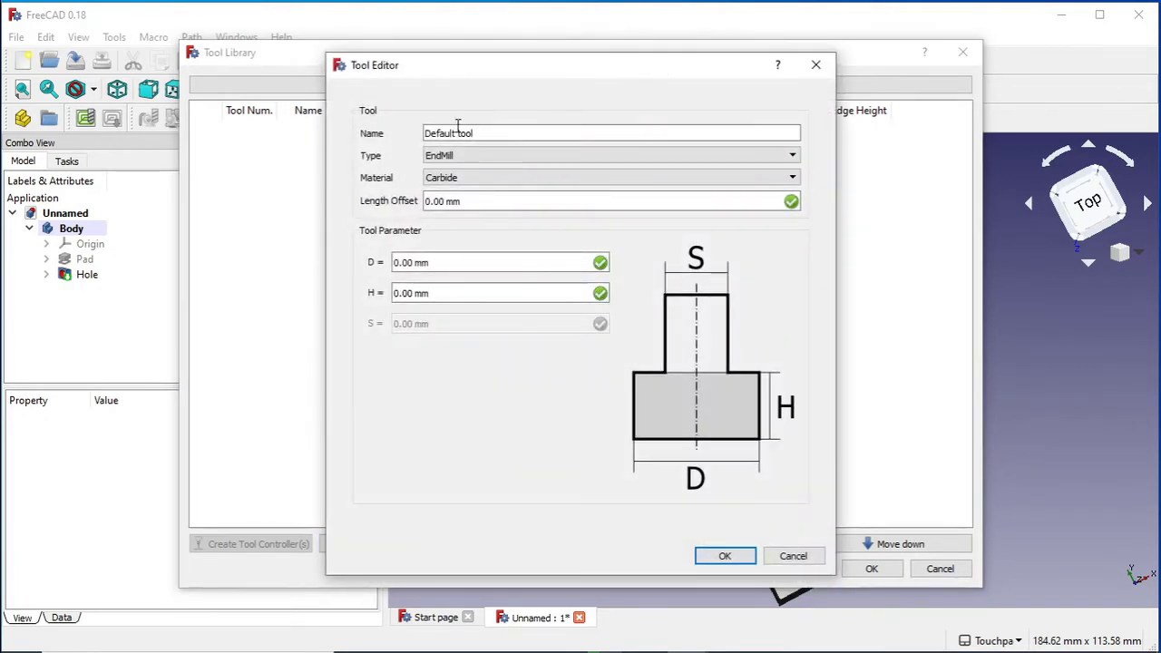
click(482, 156)
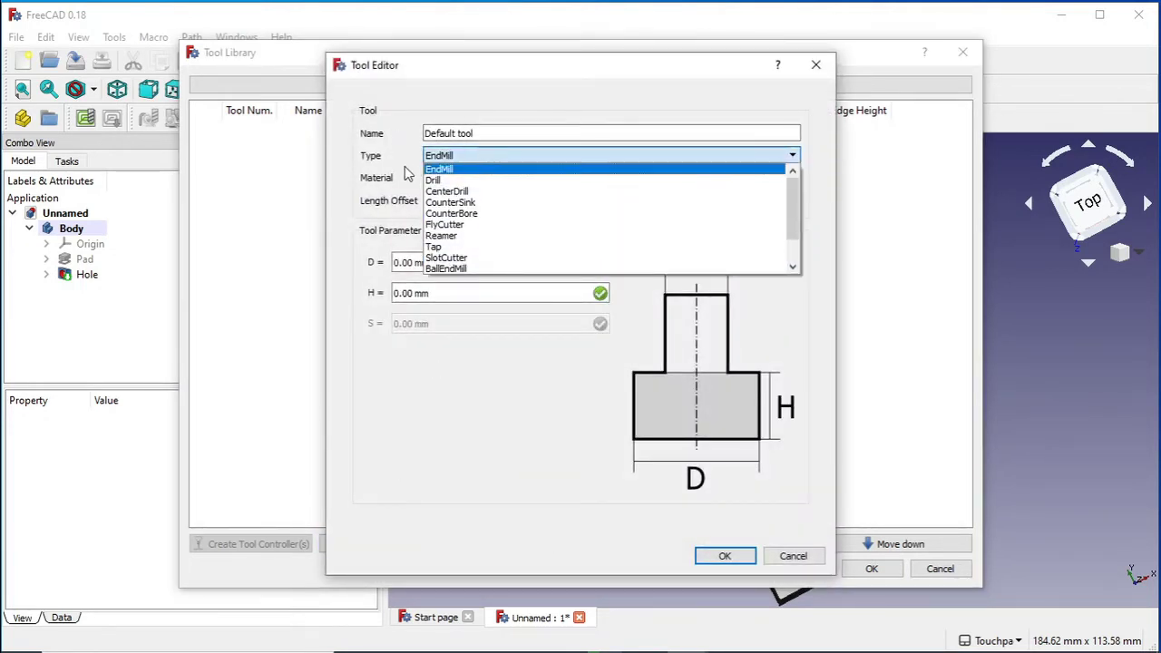
click(462, 182)
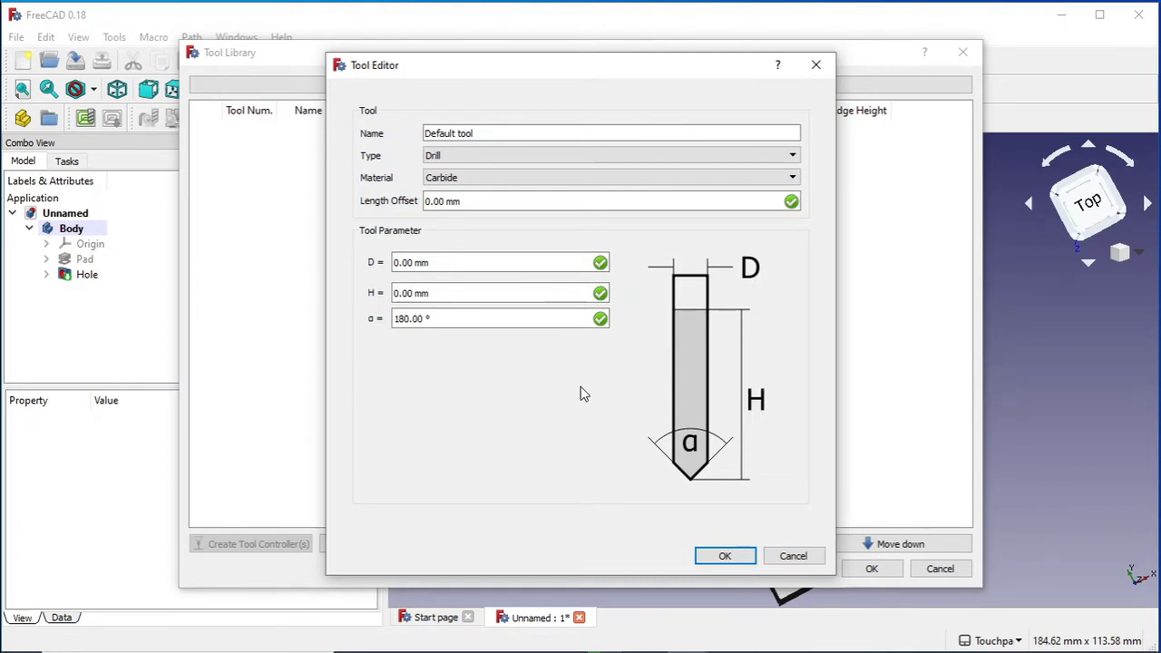
drag(413, 265, 405, 264)
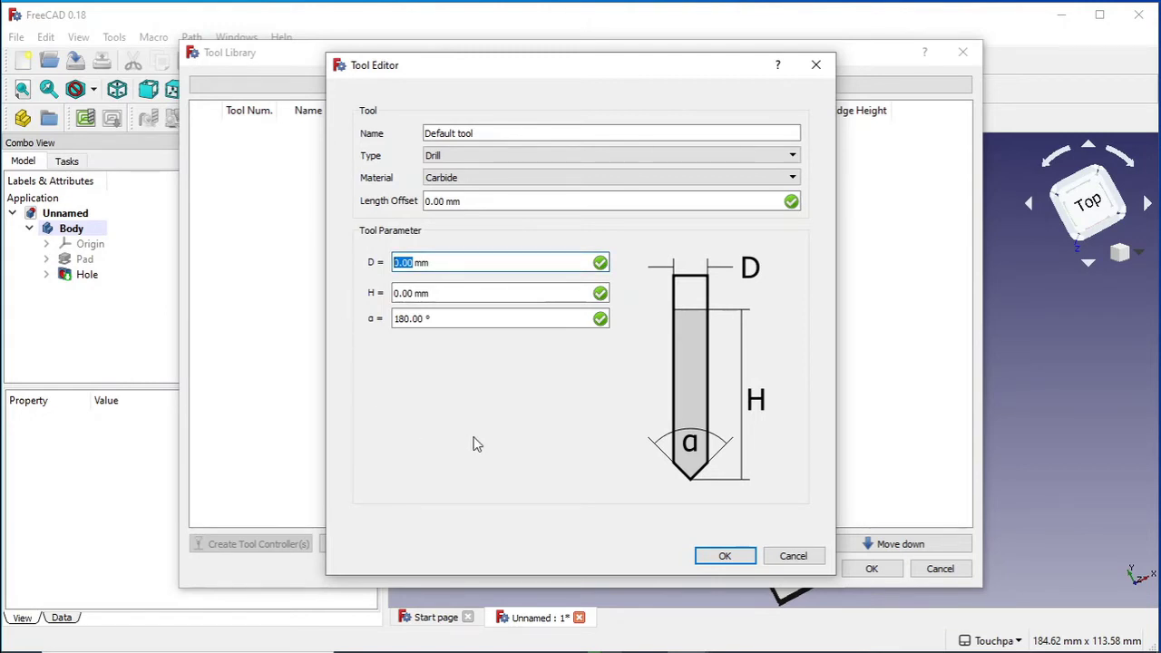
text(10)
click(410, 293)
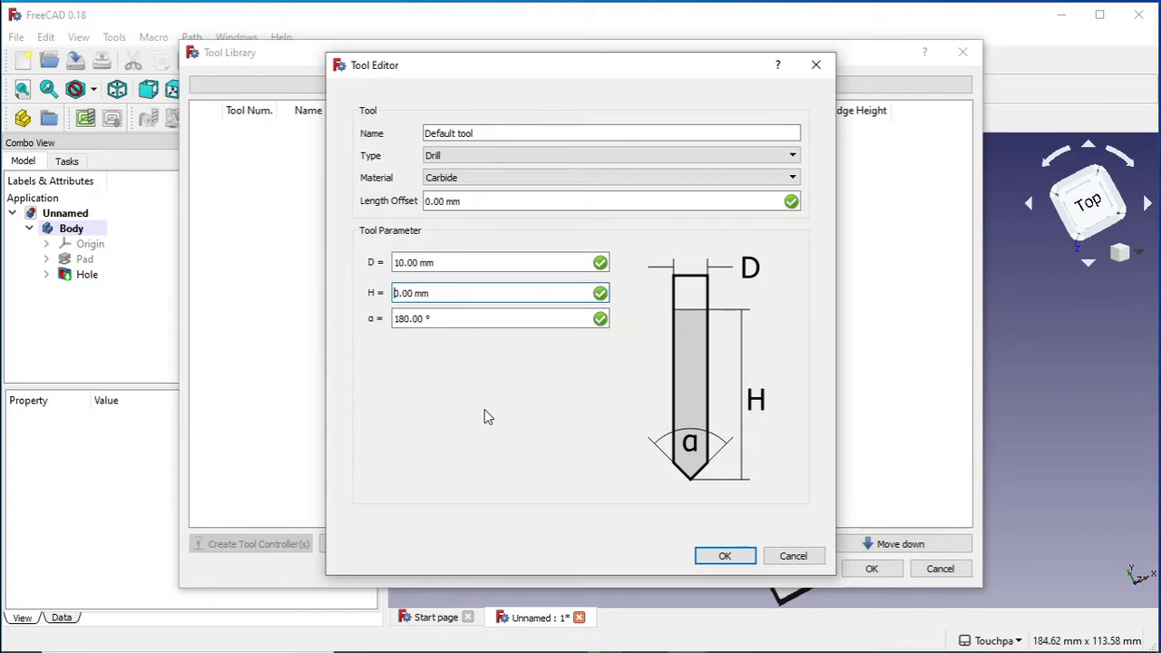
text(10)
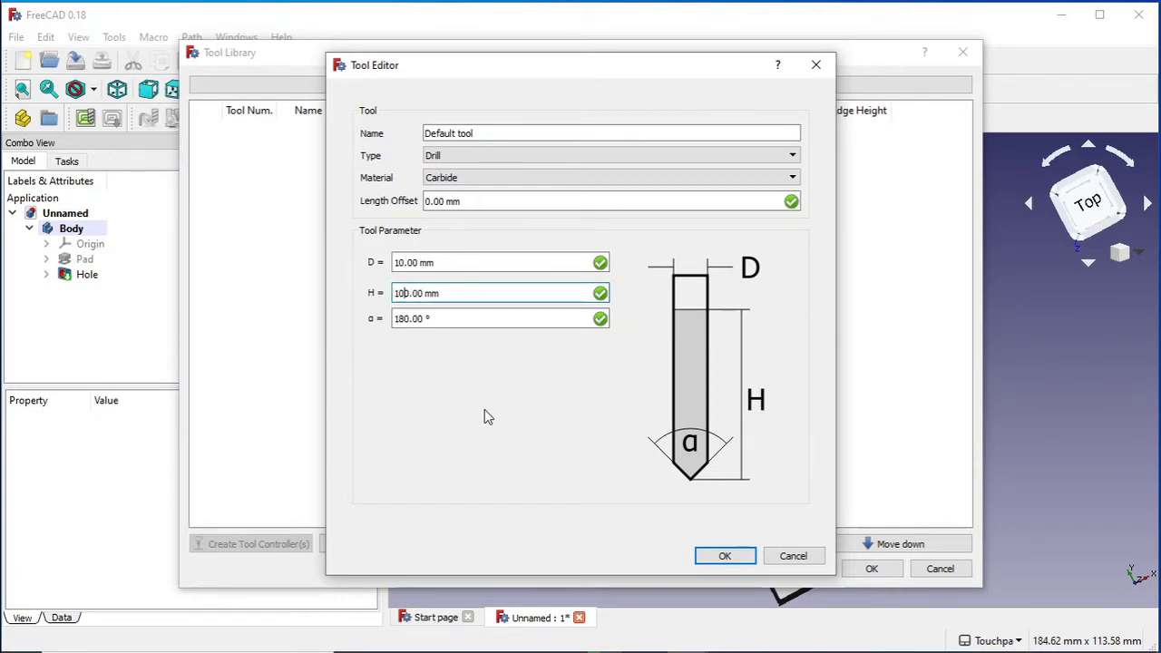
click(444, 312)
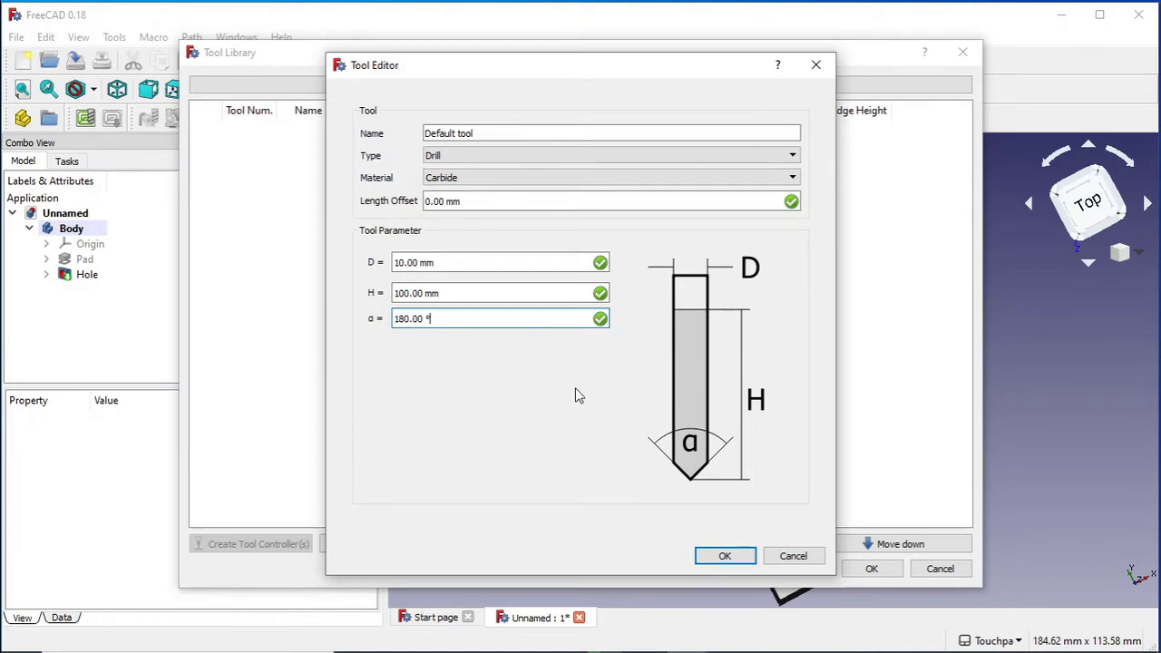
Step: Name the new drill 10mmDrill and save it to the tool library
drag(524, 133, 416, 143)
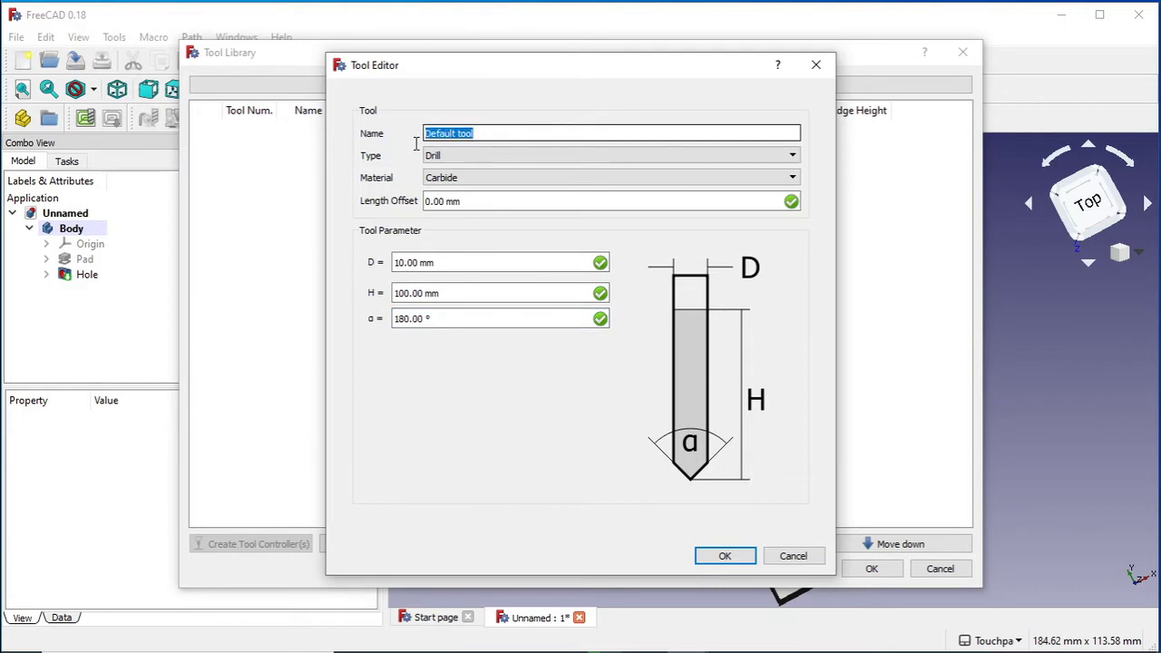
text(10mm)
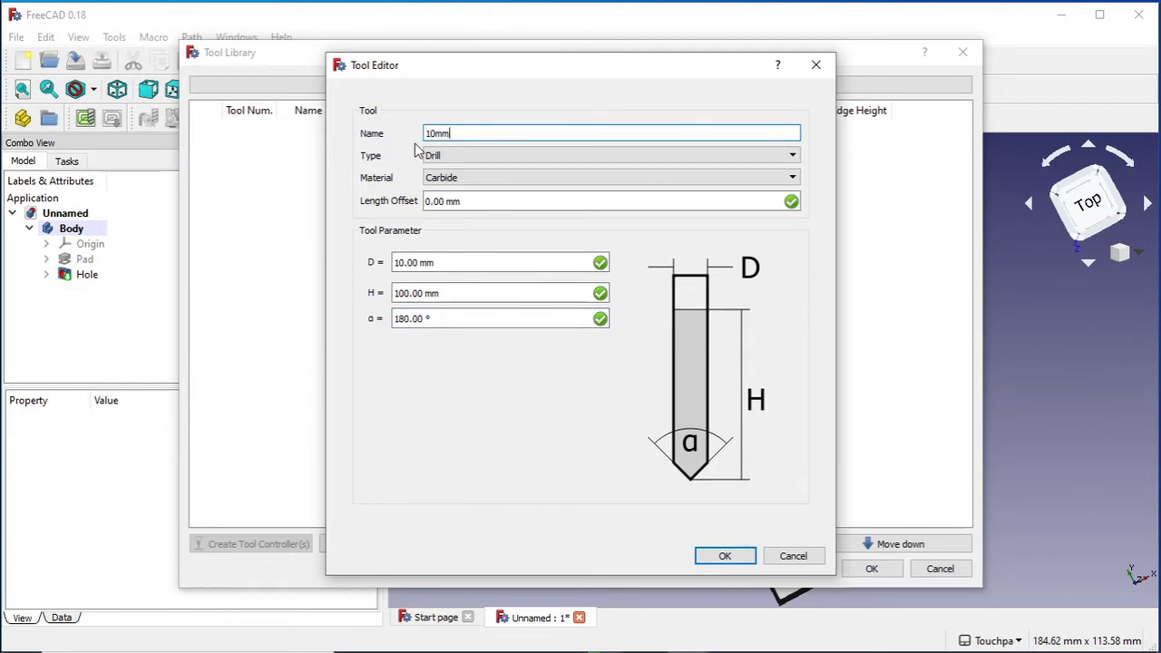
text(Drill)
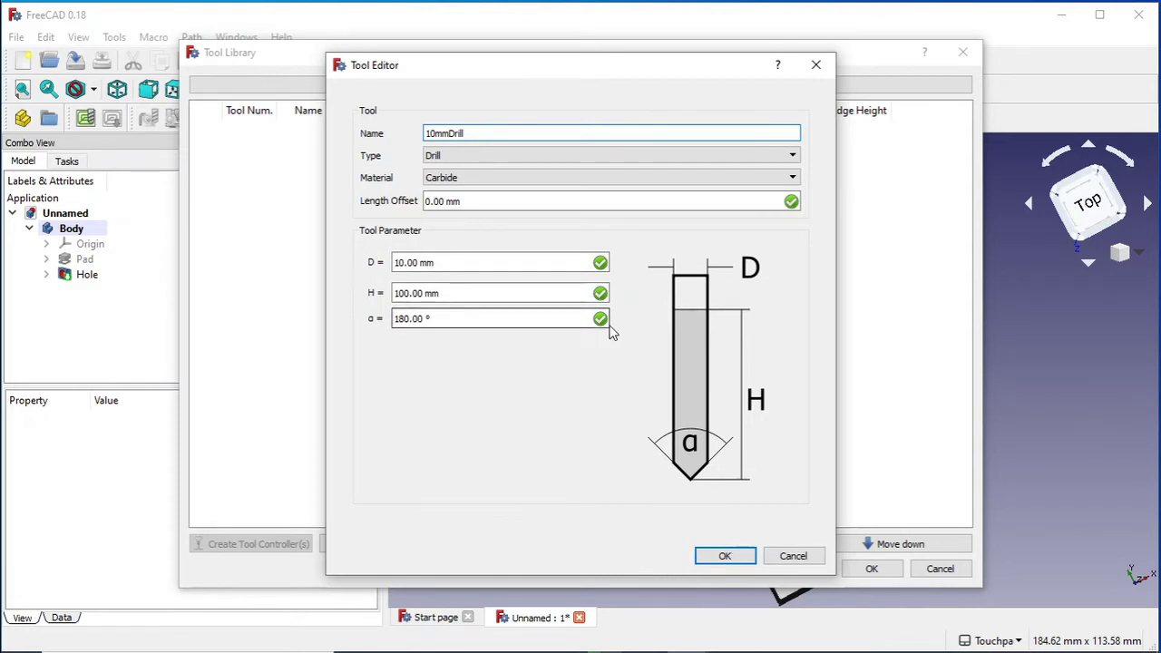
click(726, 557)
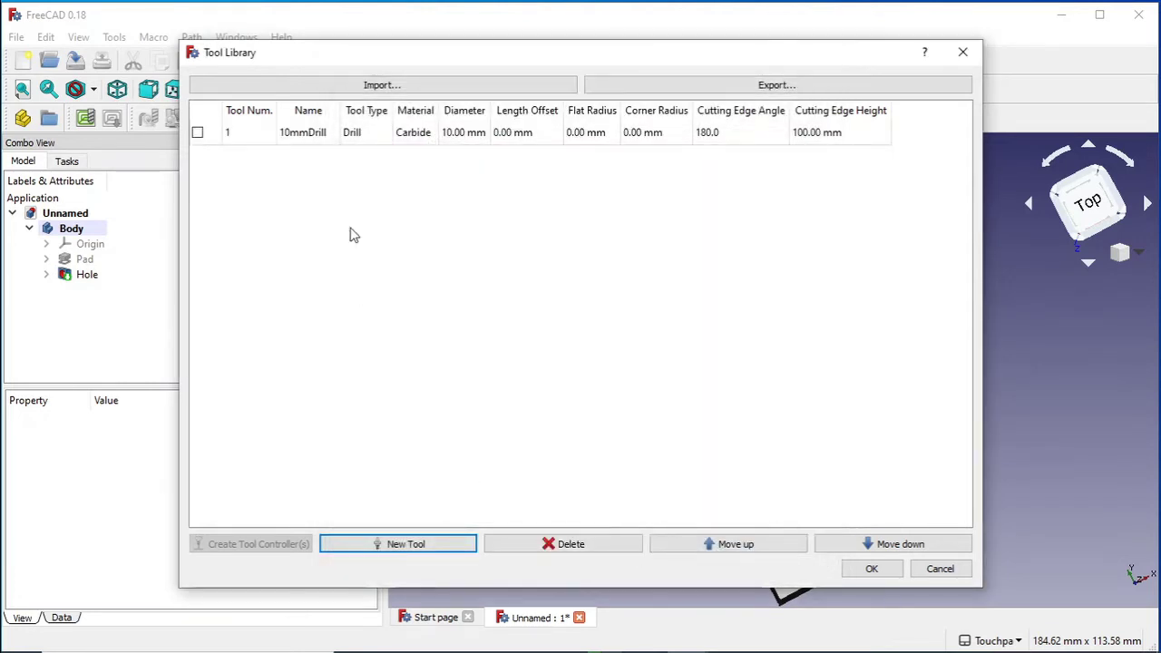
Step: Mark the 10mmDrill entry in the tool library and accept the library changes
click(486, 145)
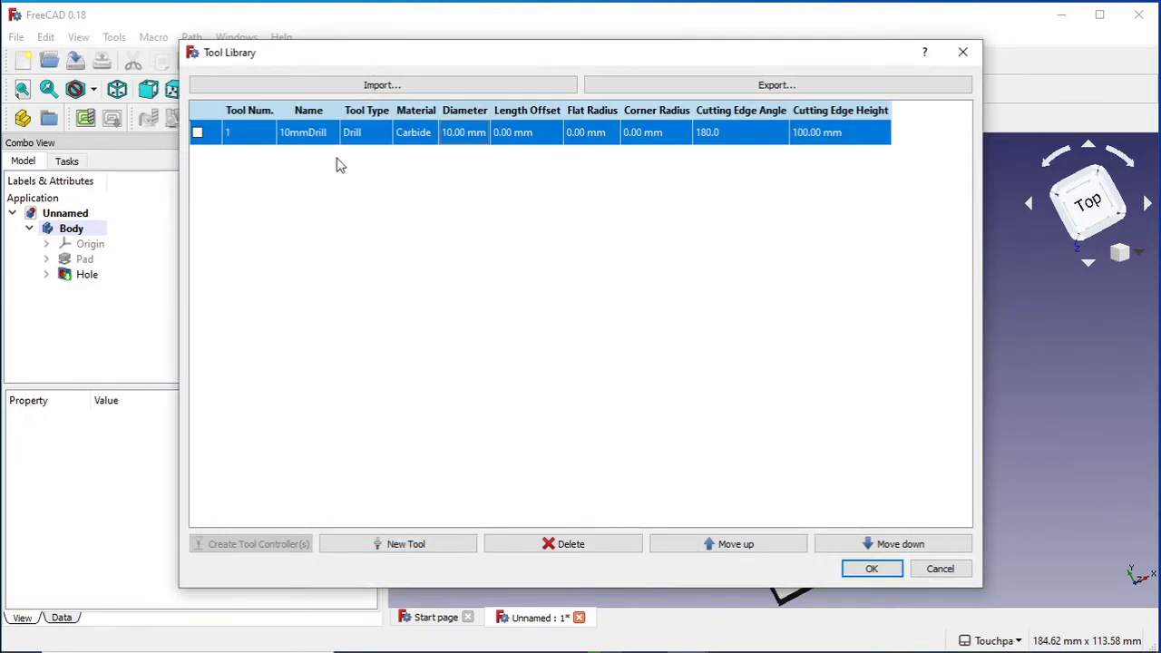
click(197, 133)
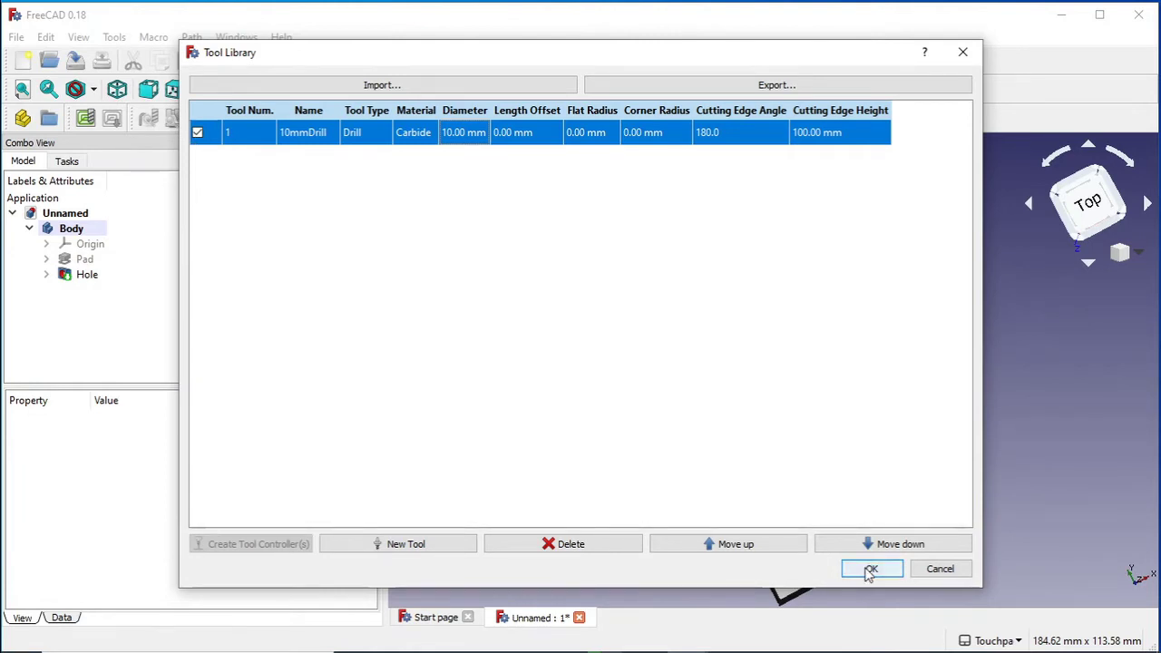
click(871, 569)
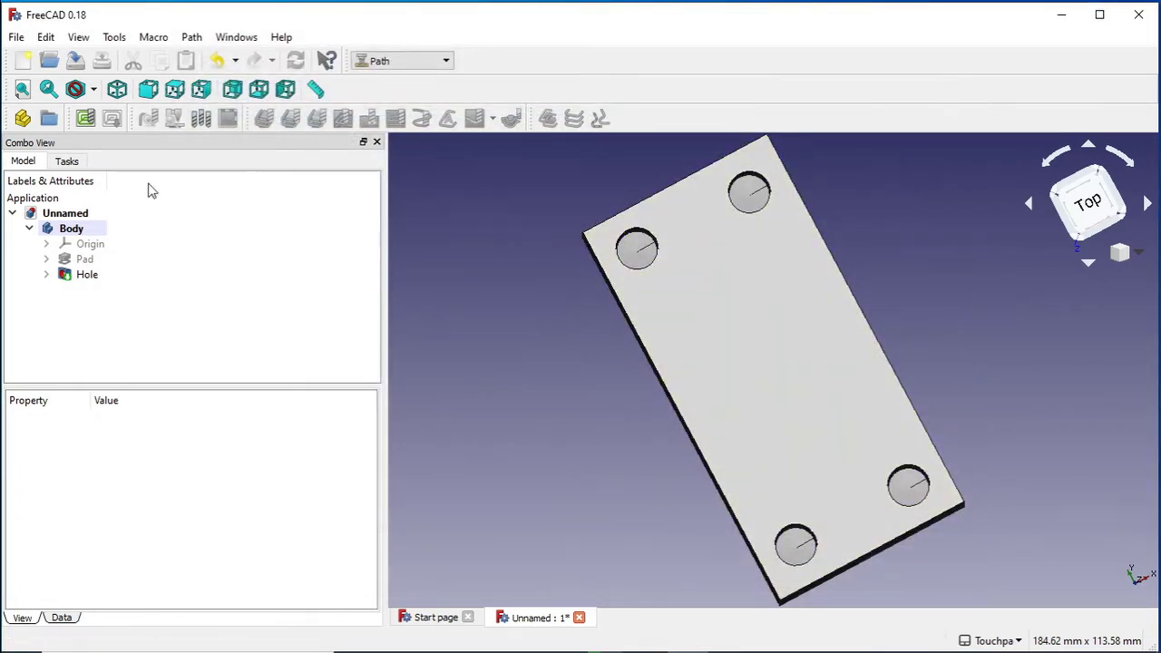
Step: Create a Path job for the Body without a template and accept the default setup with the Extend Model's Bound Box stock
click(85, 126)
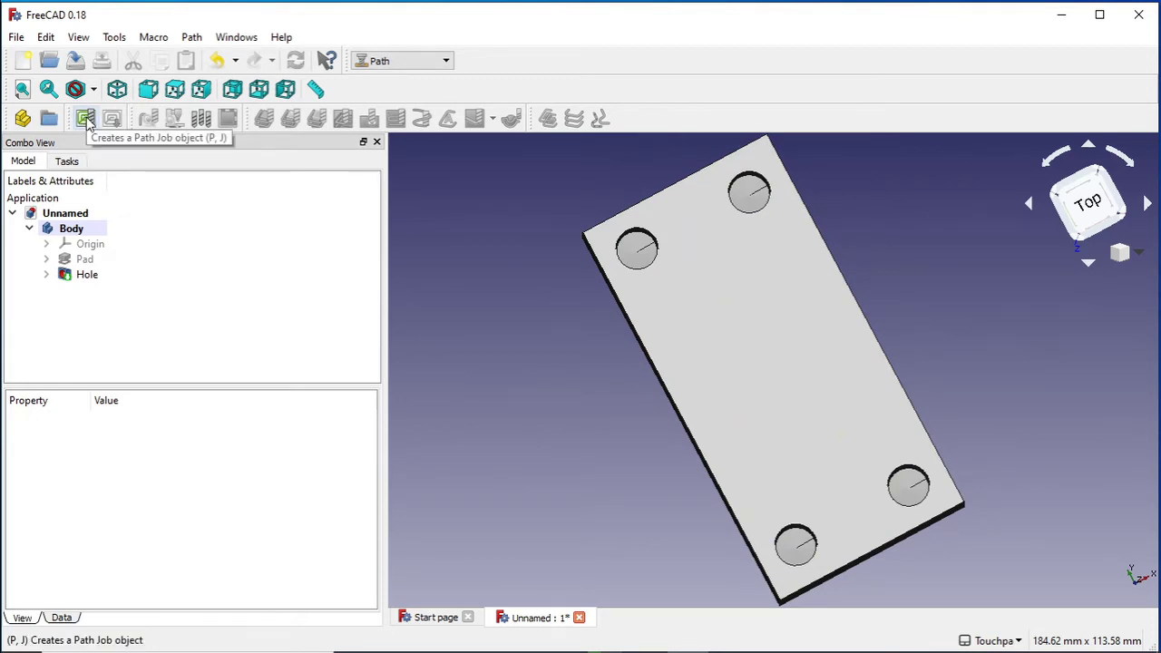
click(85, 126)
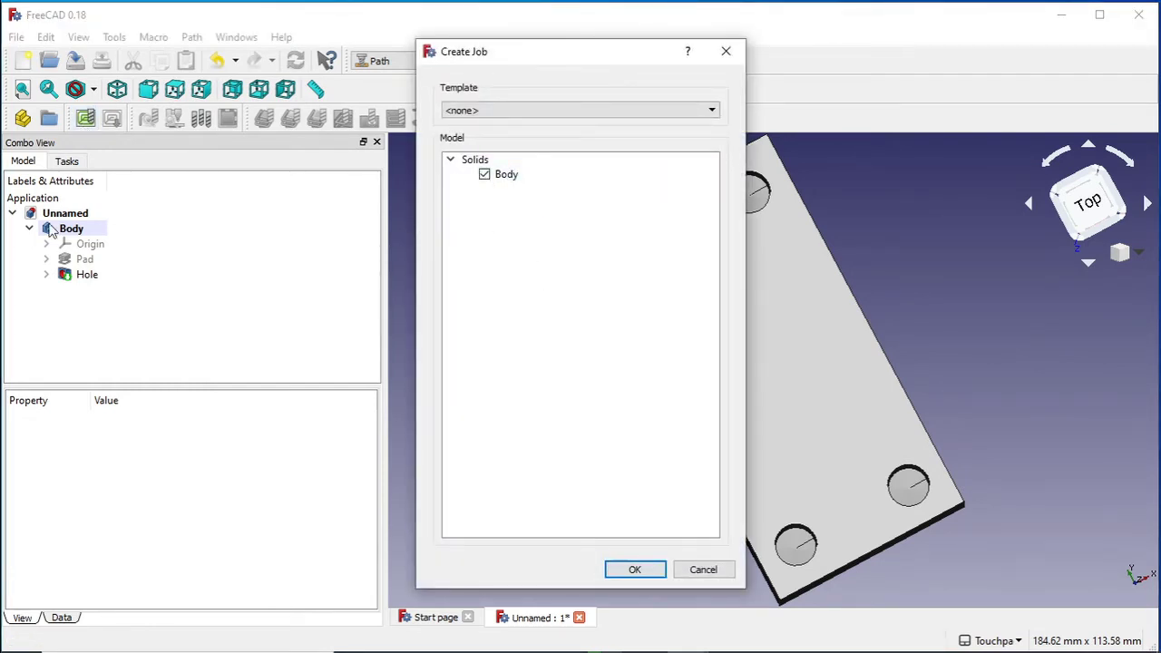
click(634, 569)
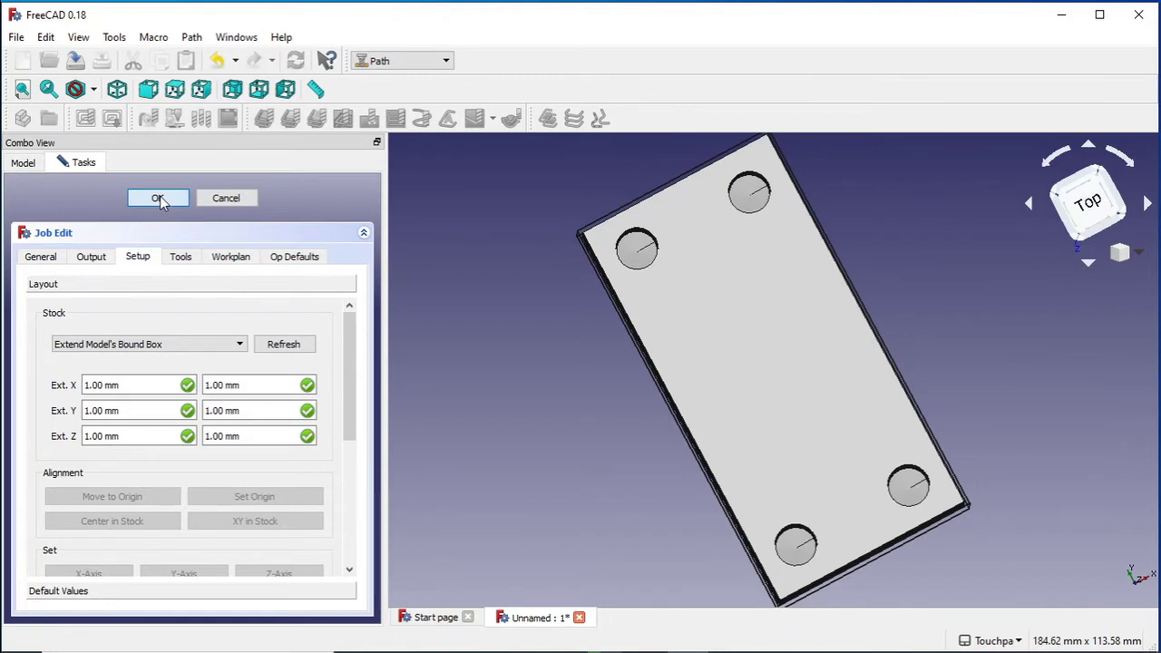
click(158, 199)
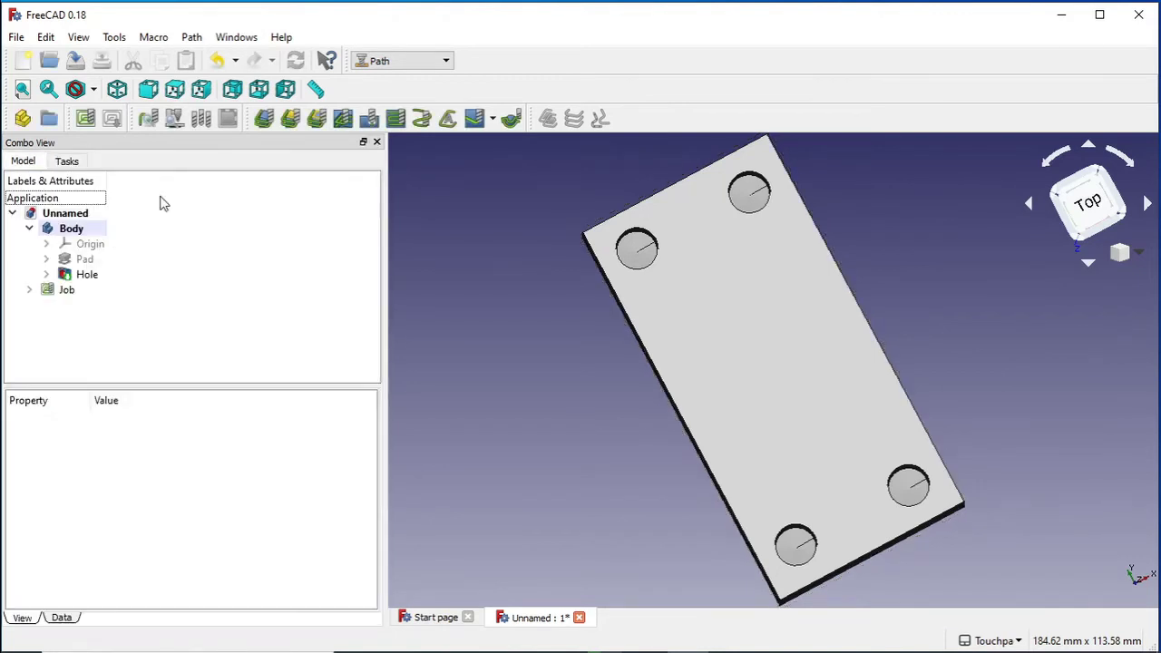
Step: Expand the job's contents, start a Drilling operation and open its base geometry settings
click(30, 290)
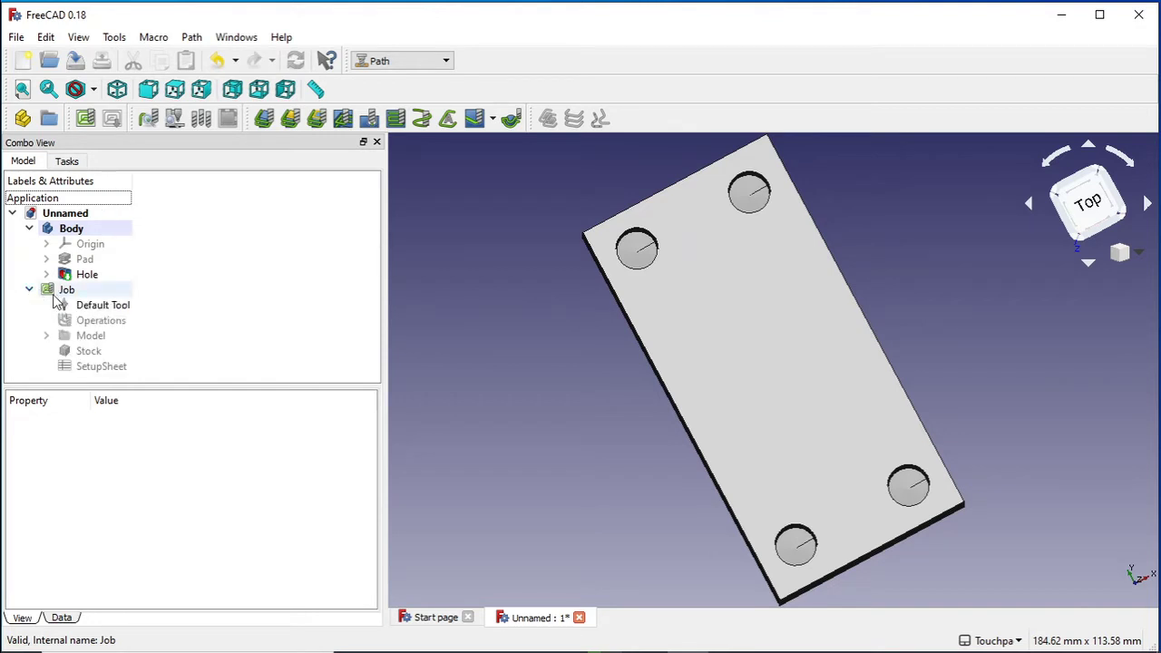
click(119, 306)
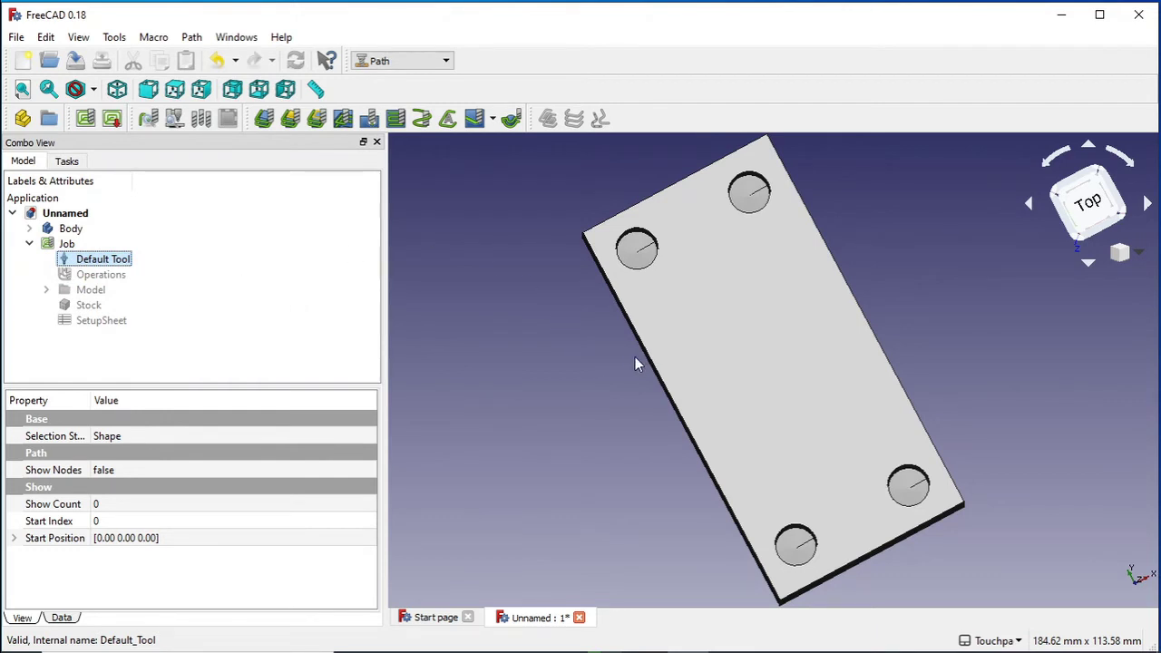
click(367, 123)
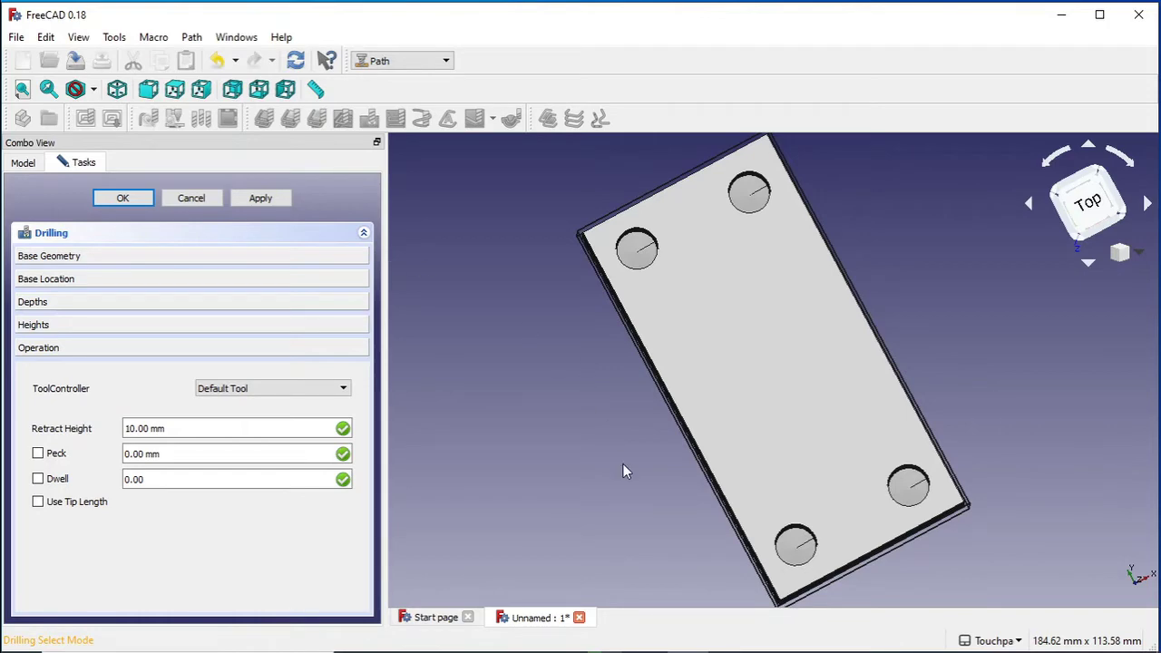
alt+drag(687, 472, 626, 437)
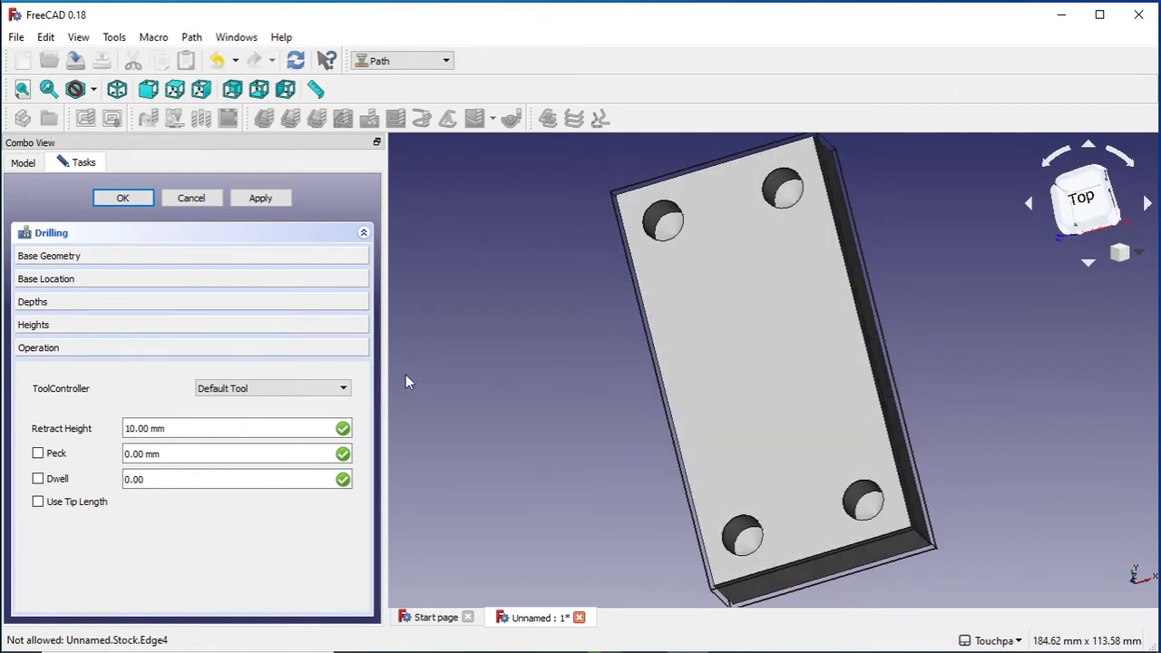
click(256, 258)
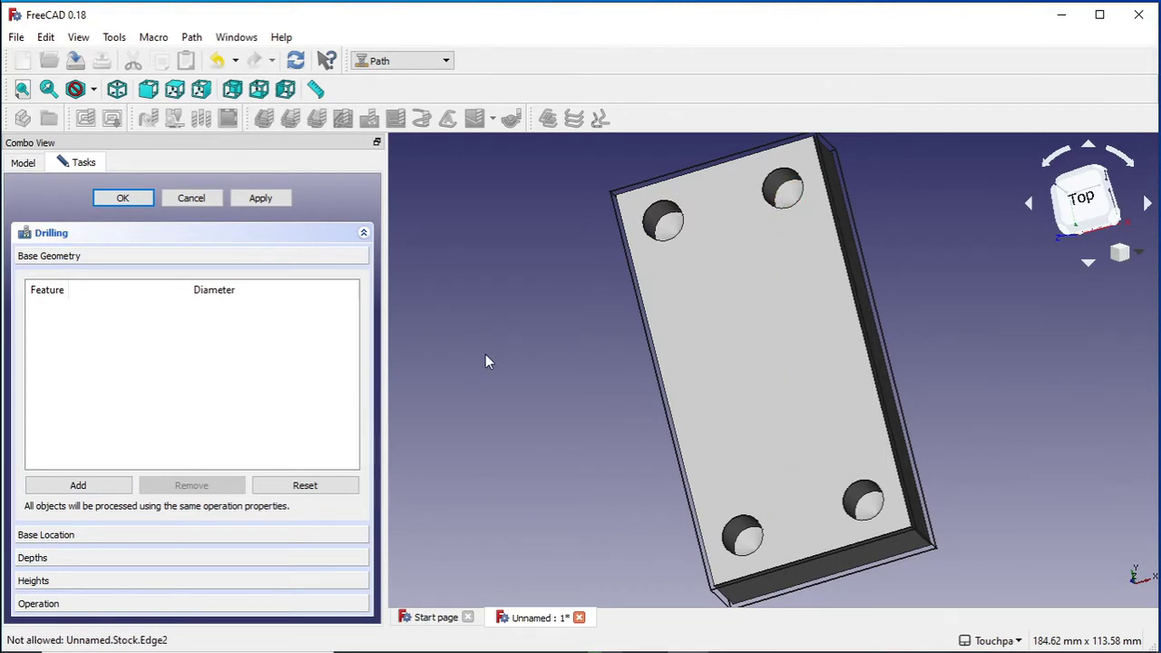
Step: Add the circular top edges of the two holes at the block's upper end to the drilling base geometry
click(647, 220)
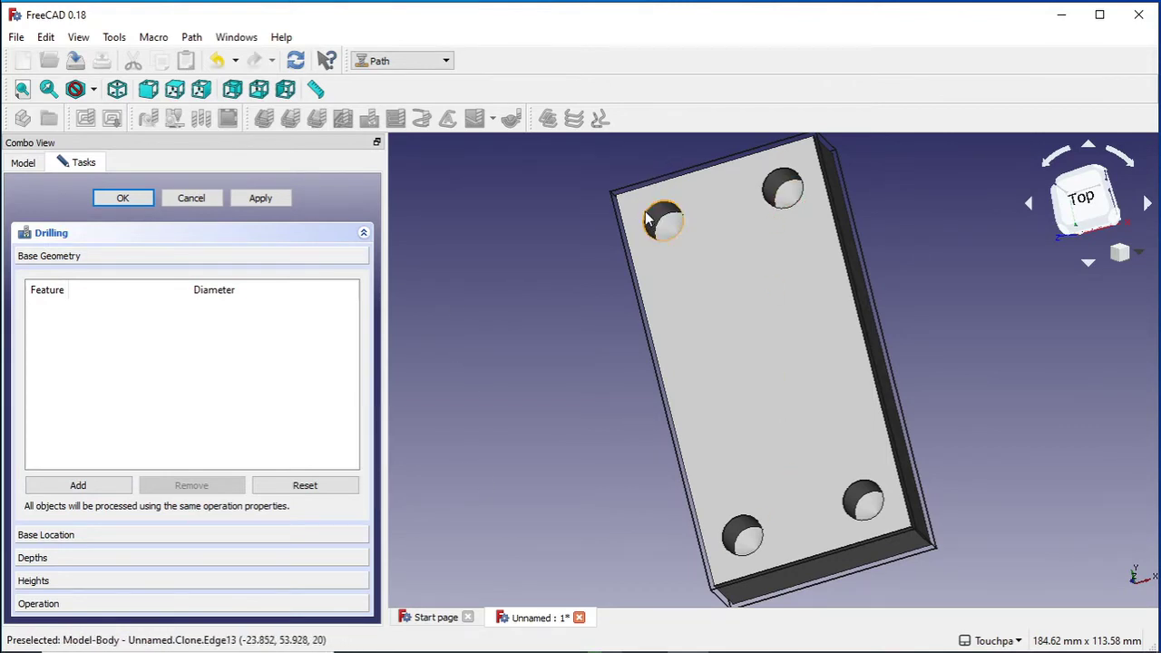
click(78, 486)
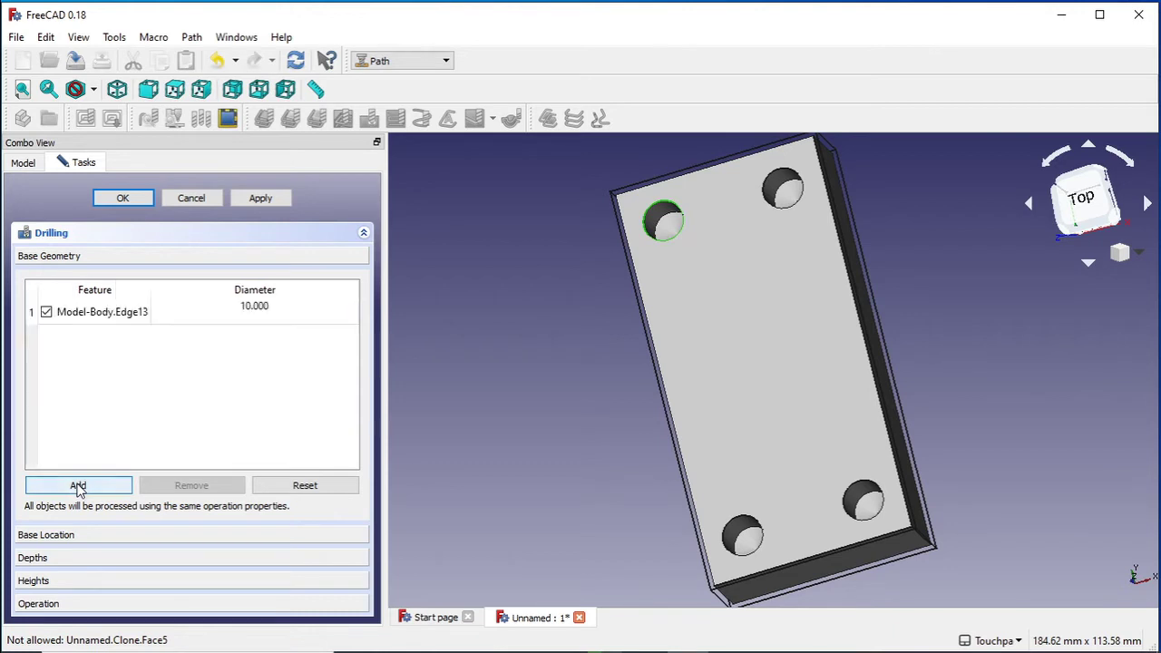
click(766, 200)
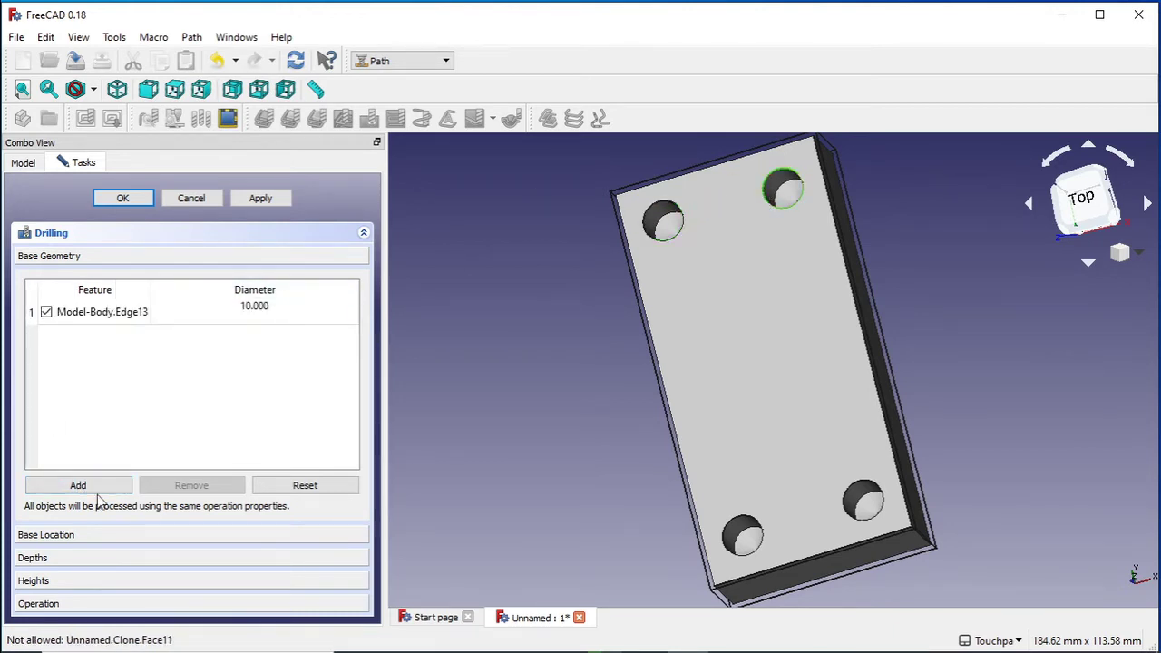
click(73, 485)
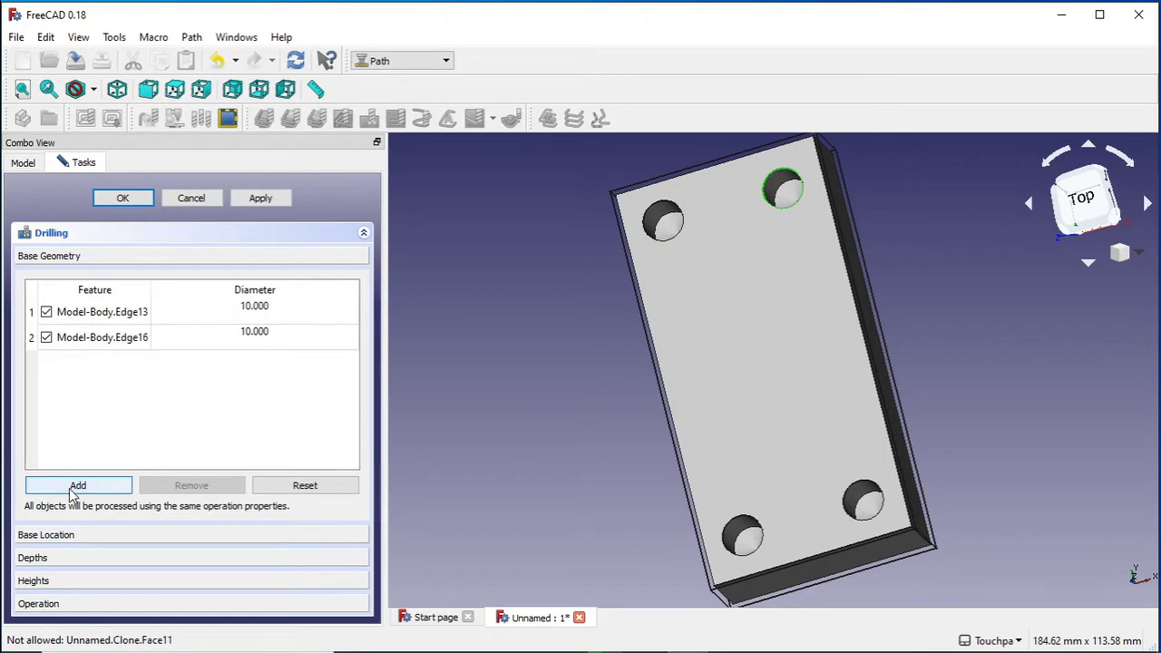
Step: Remove both hole edges from the drilling base geometry
click(135, 315)
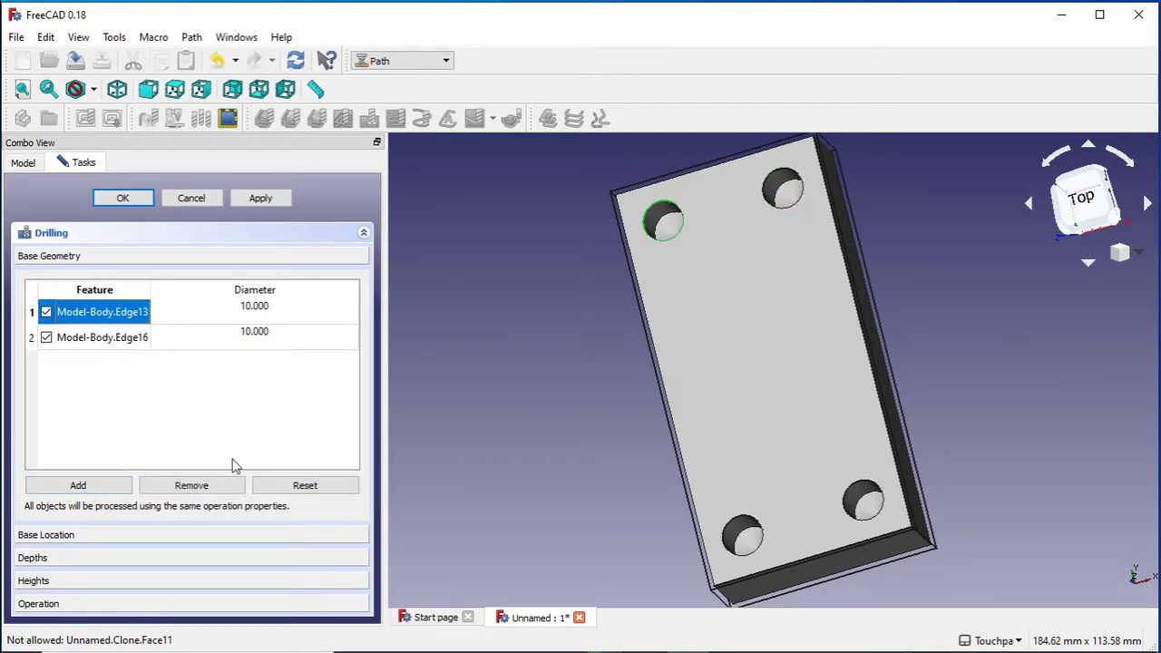
click(217, 483)
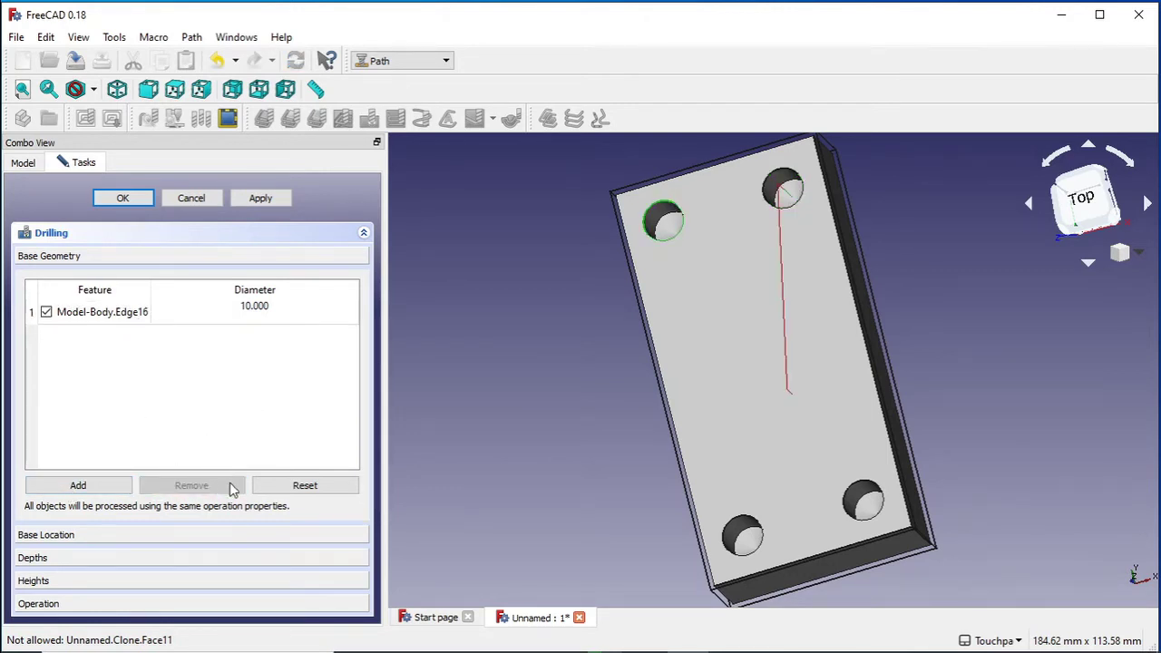
click(96, 312)
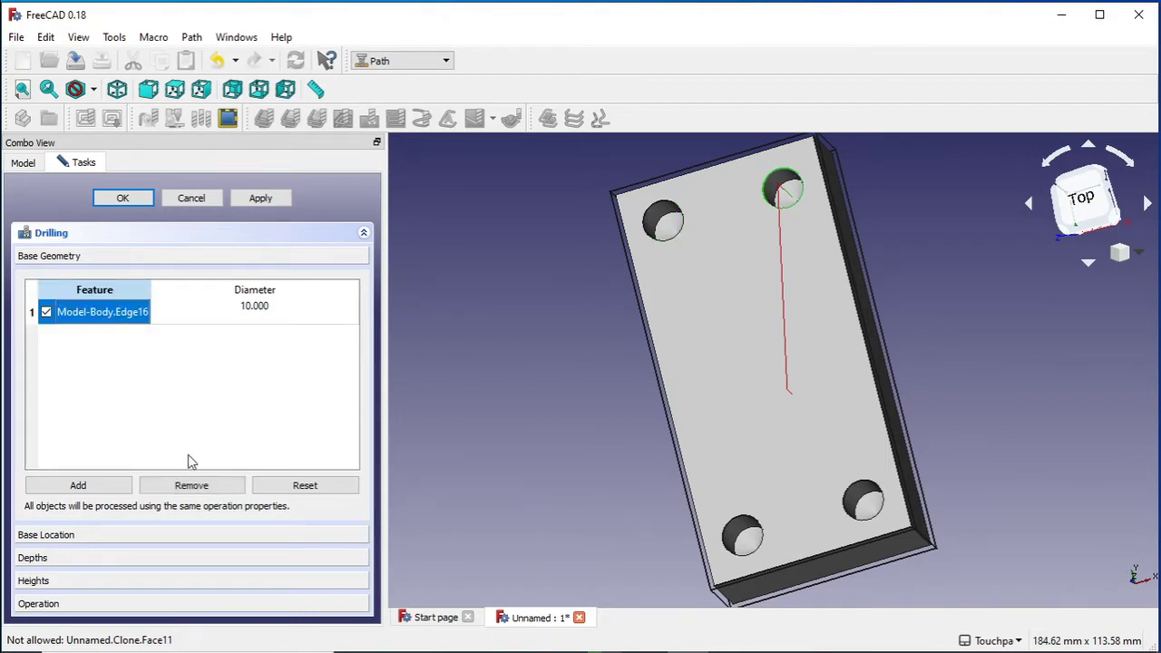
click(191, 483)
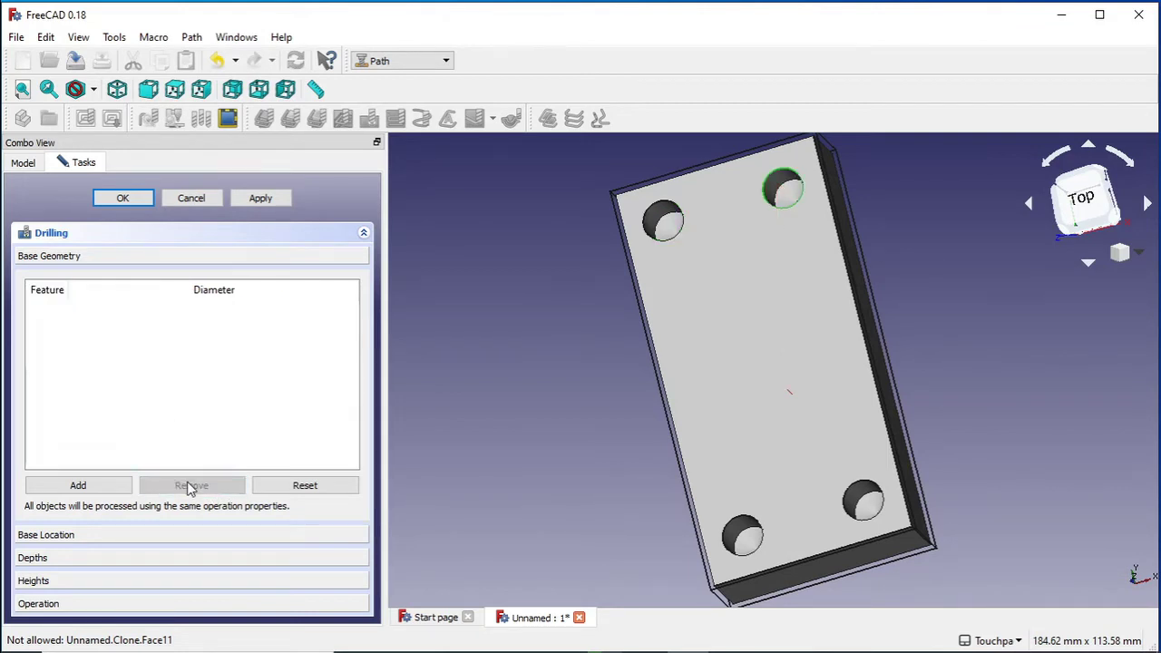
Step: Reset the base geometry to use all four 10 mm holes, and check the hole faces with the list sorted by feature
click(320, 490)
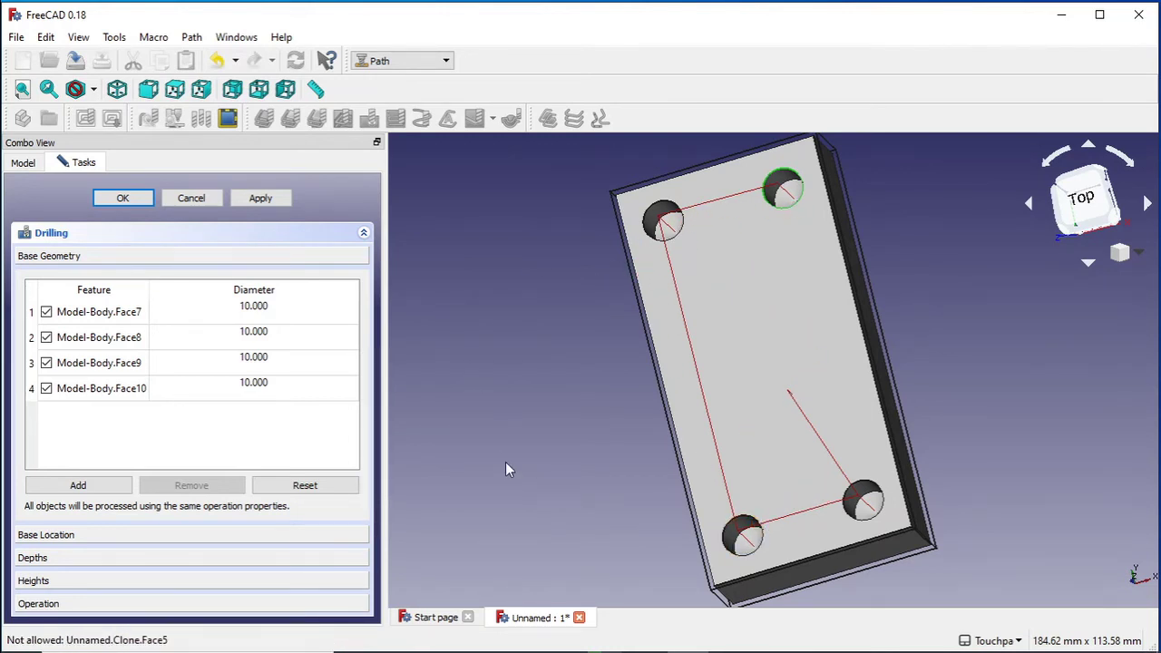
click(325, 490)
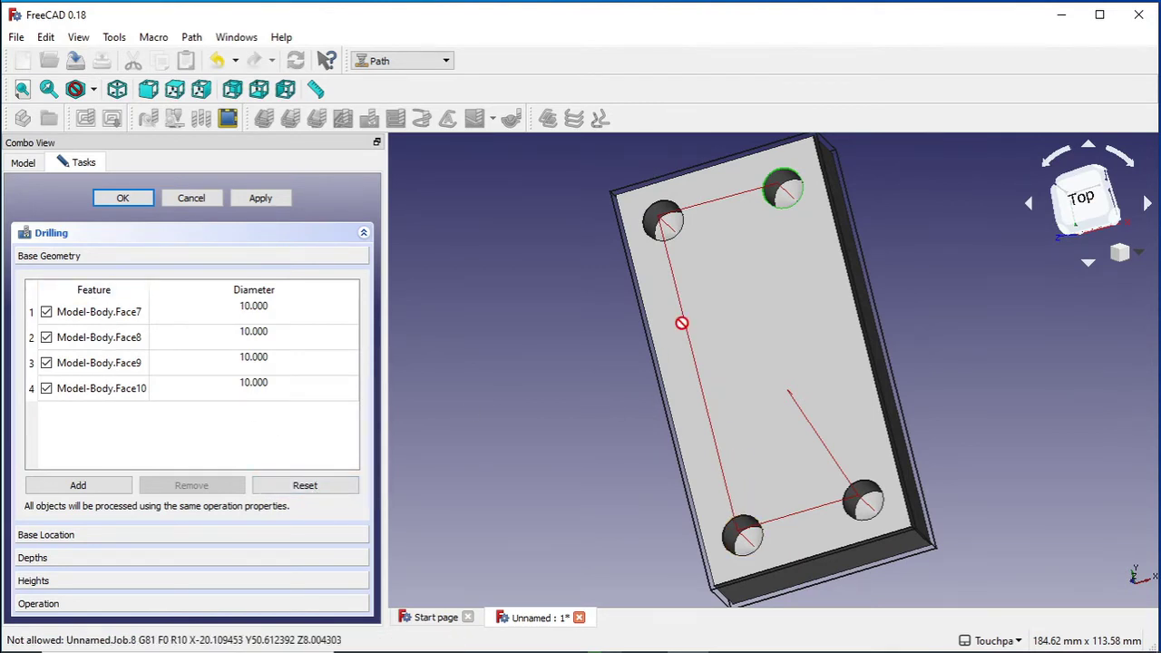
click(91, 341)
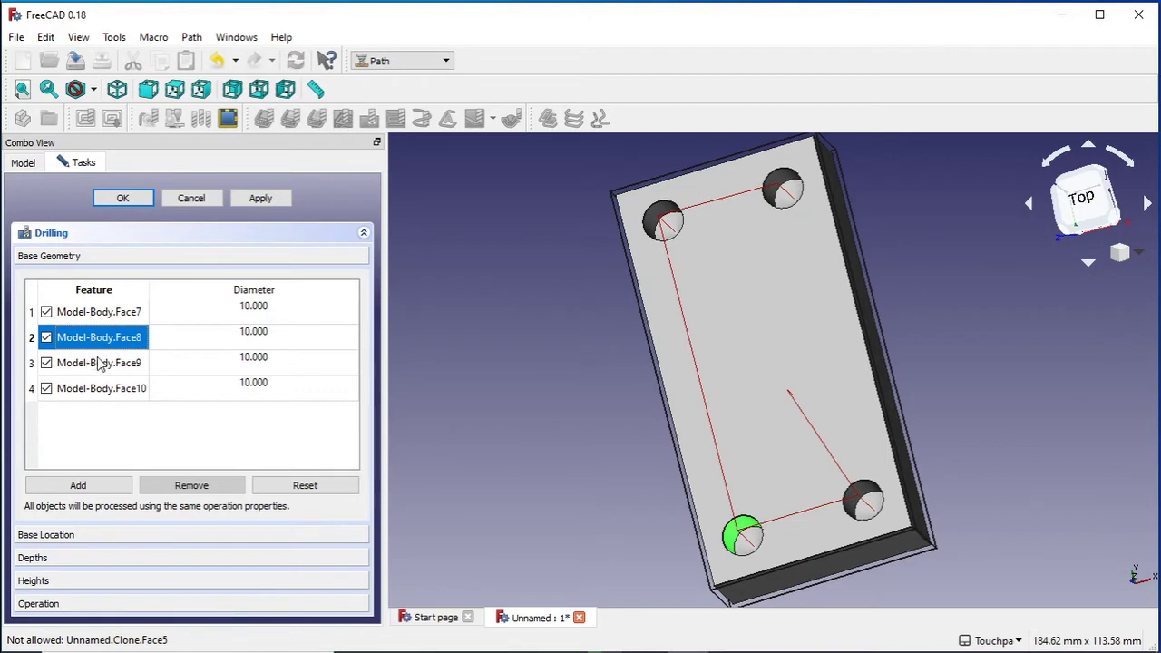
click(100, 365)
click(105, 294)
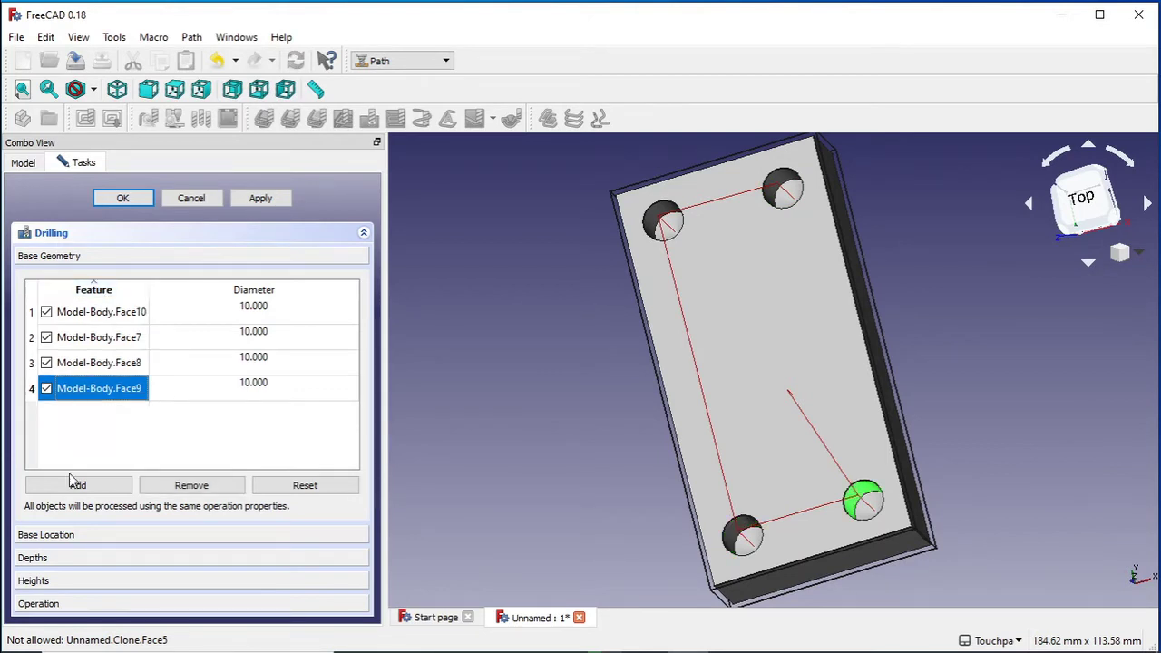
Step: Review the base location, depths, heights and tool controller settings, and finish the drilling operation with the Default Tool
click(111, 535)
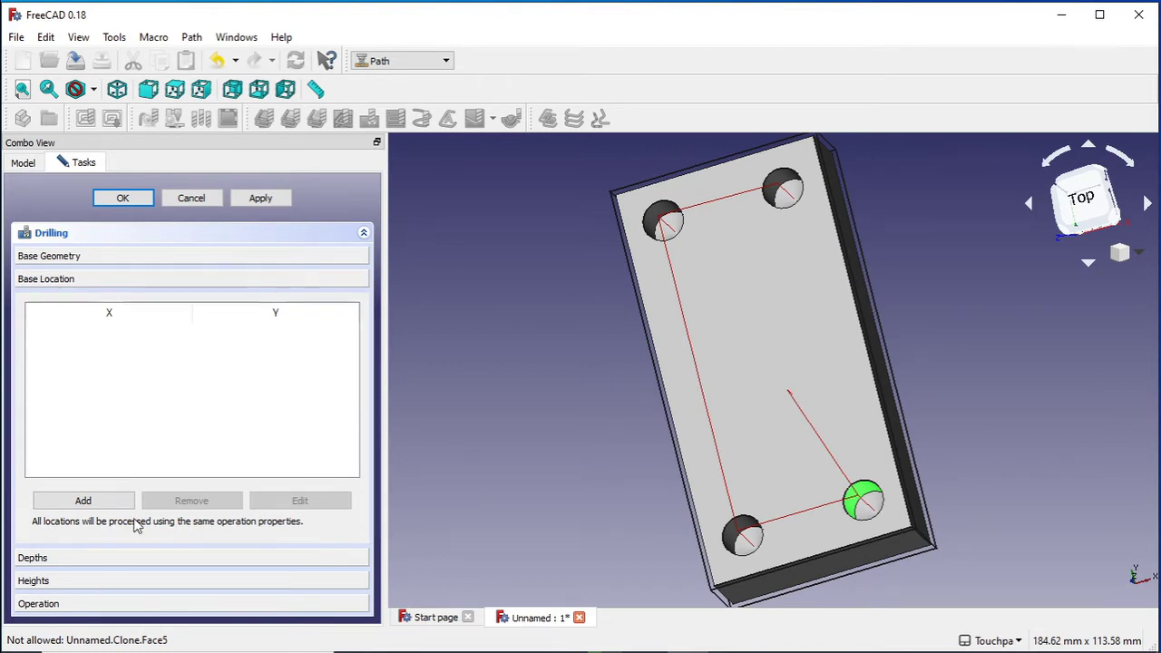
click(96, 501)
click(110, 559)
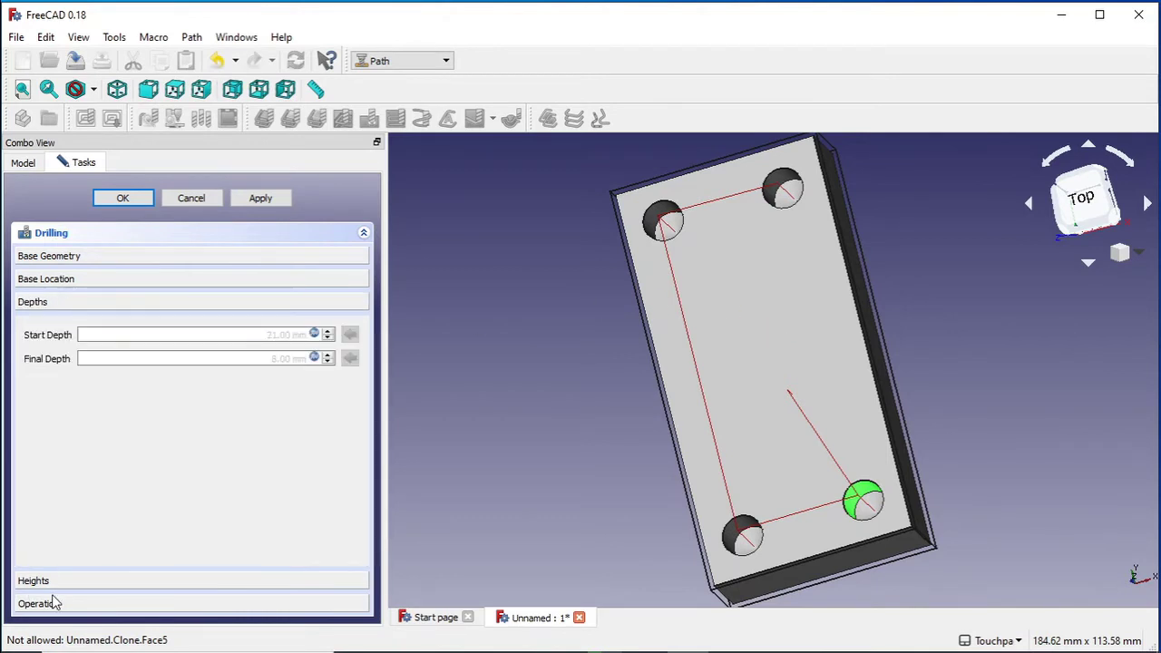
click(82, 581)
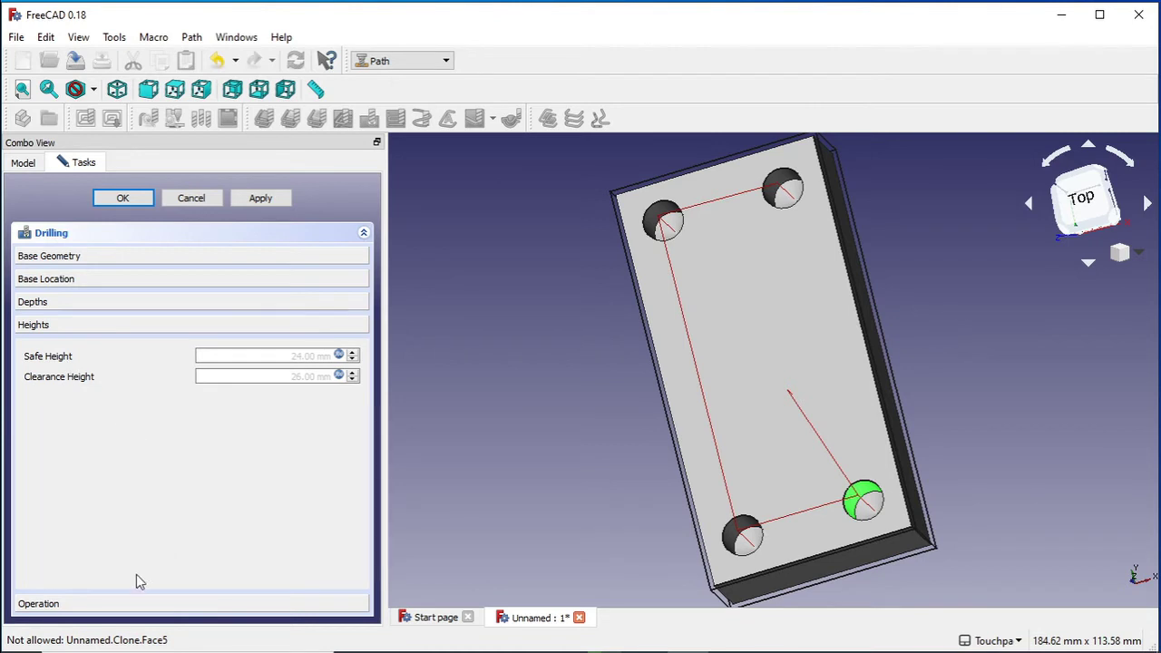
click(124, 603)
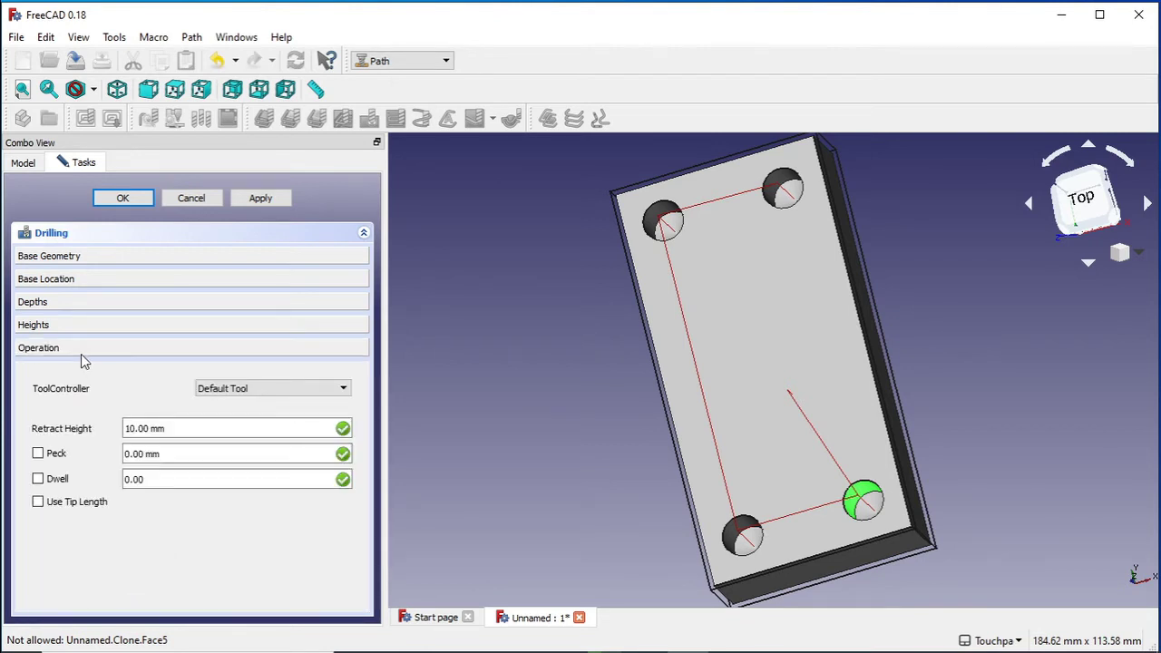
click(349, 393)
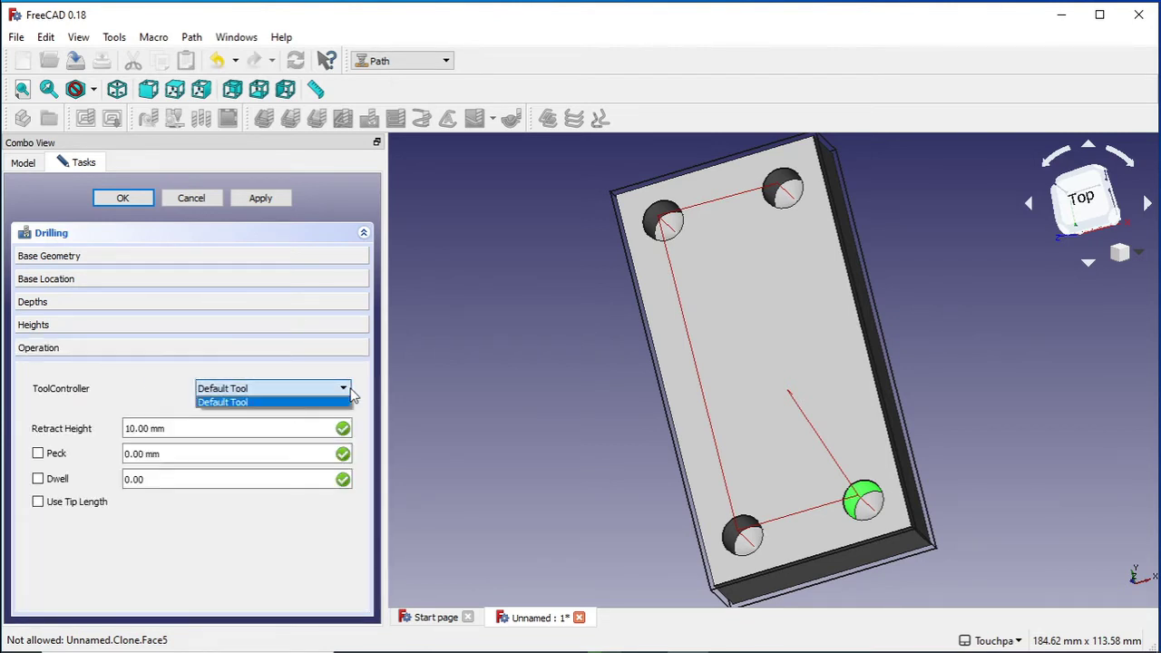
click(346, 392)
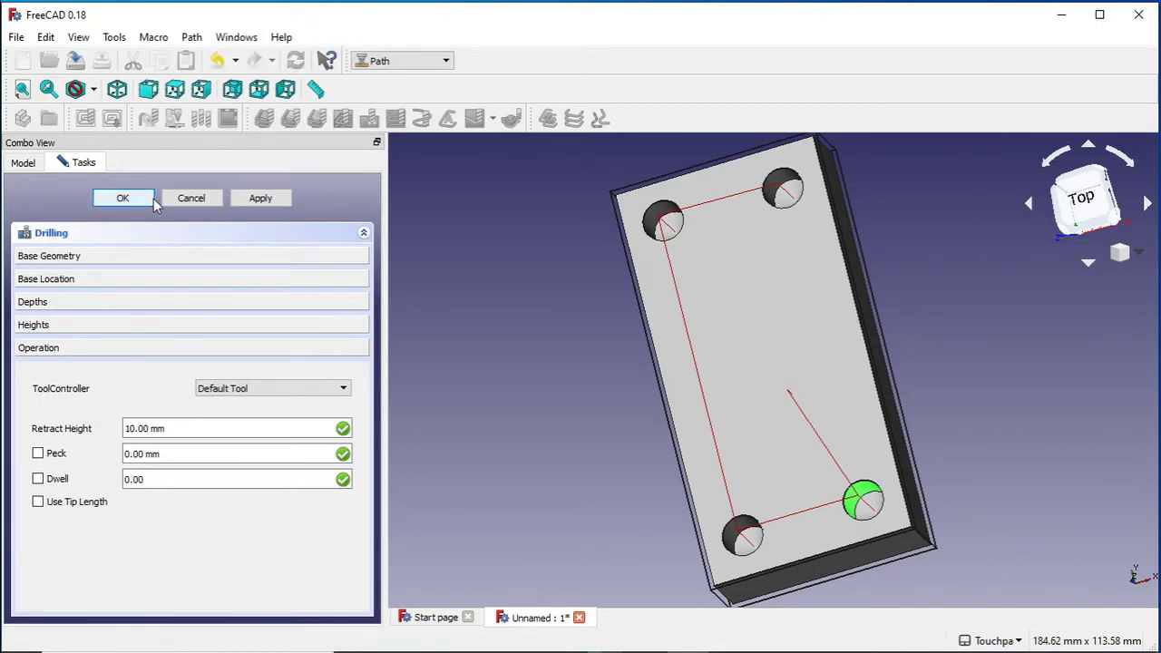
click(274, 203)
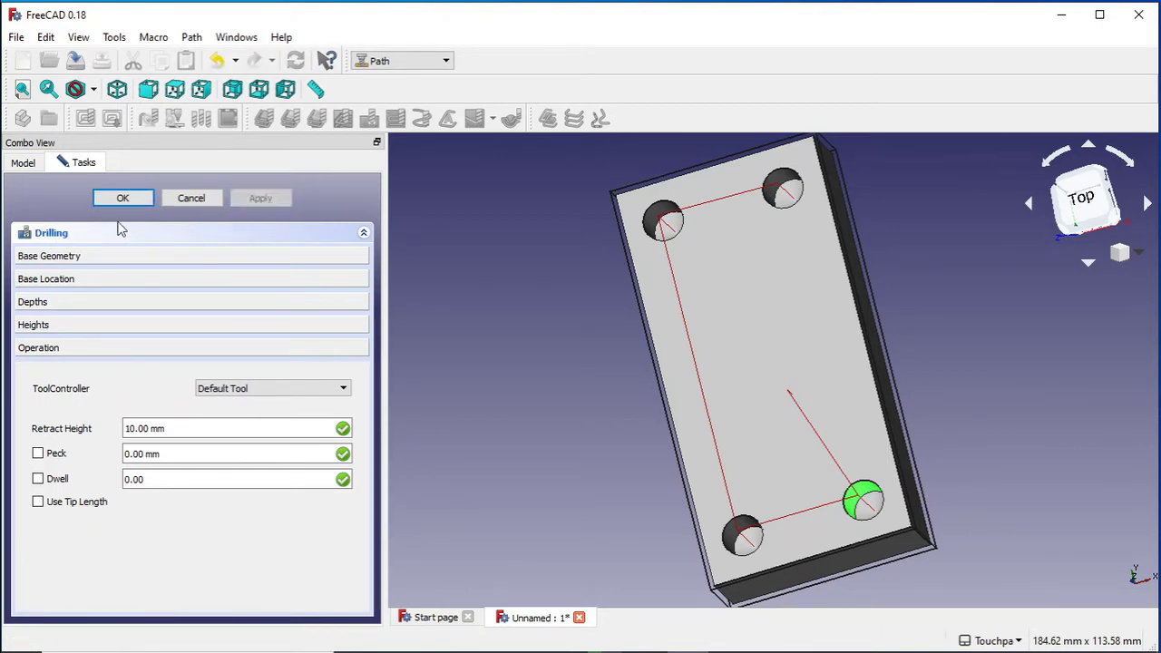
click(134, 203)
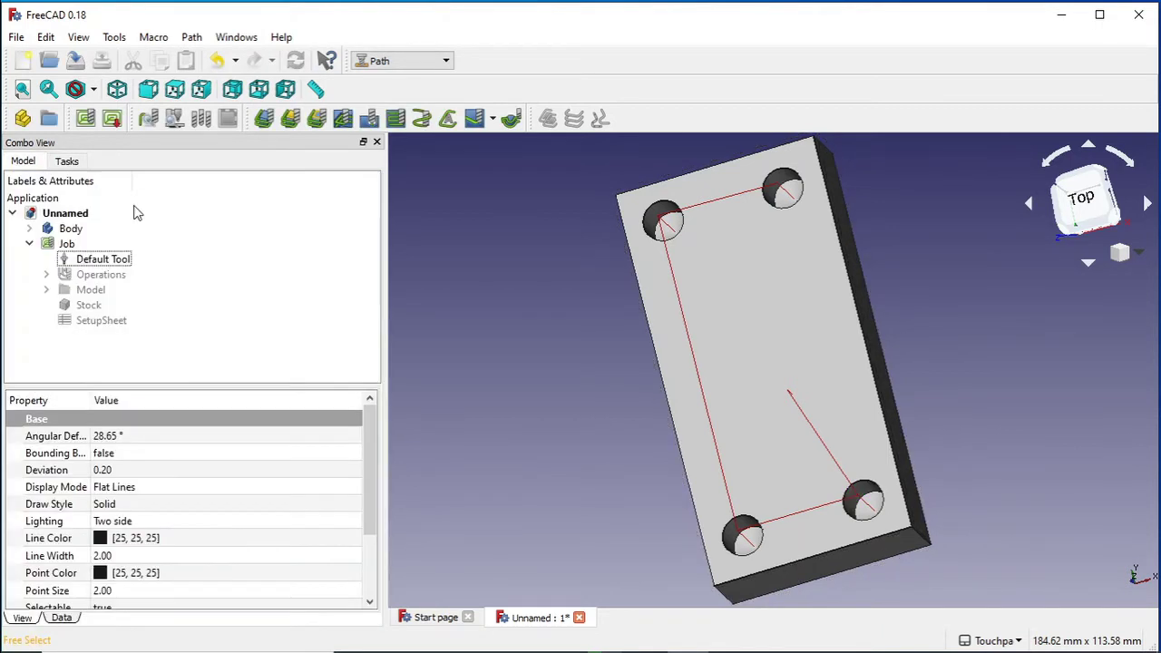
Step: Create a tool controller in the job from the 10mmDrill tool in the tool library
click(175, 118)
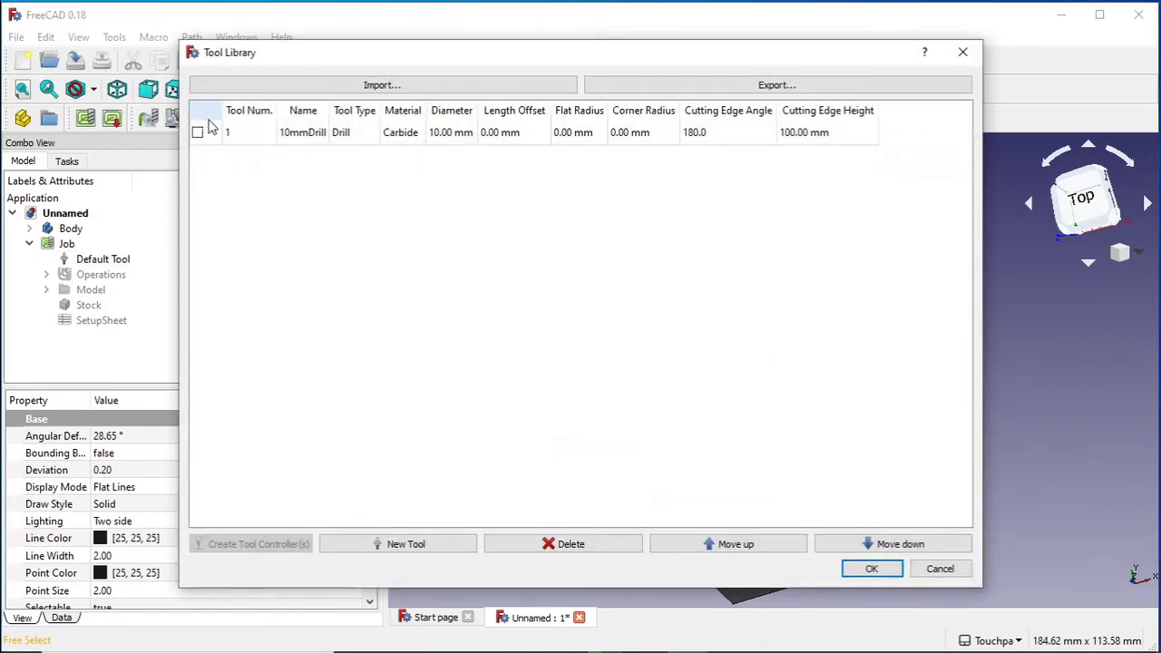
click(343, 139)
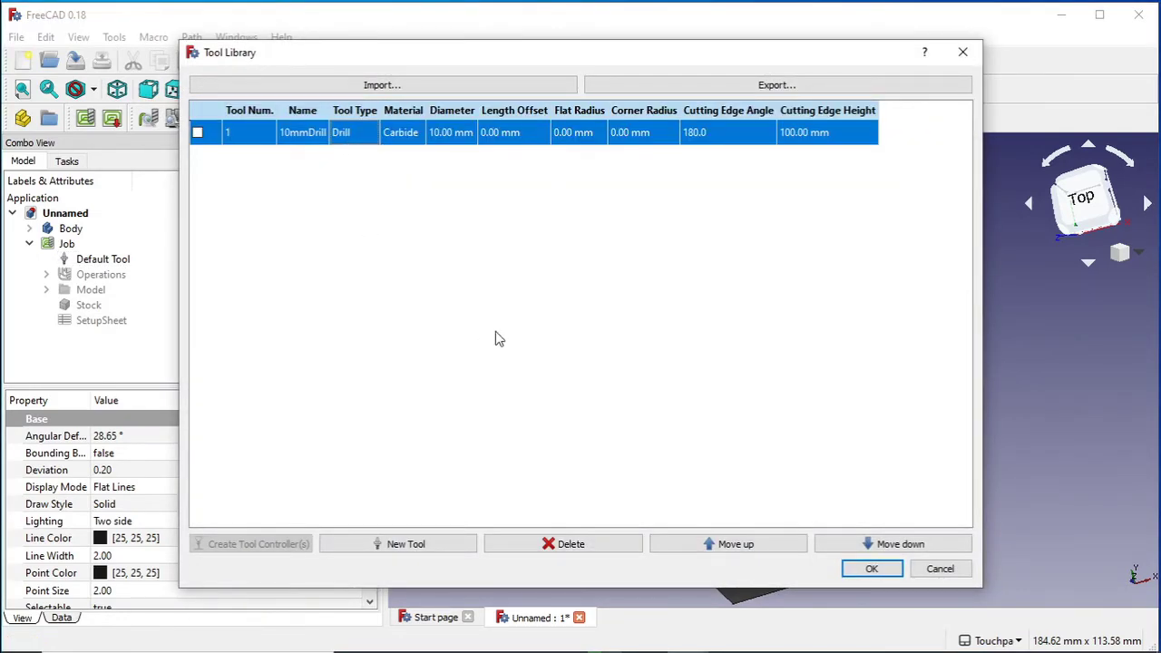
click(196, 133)
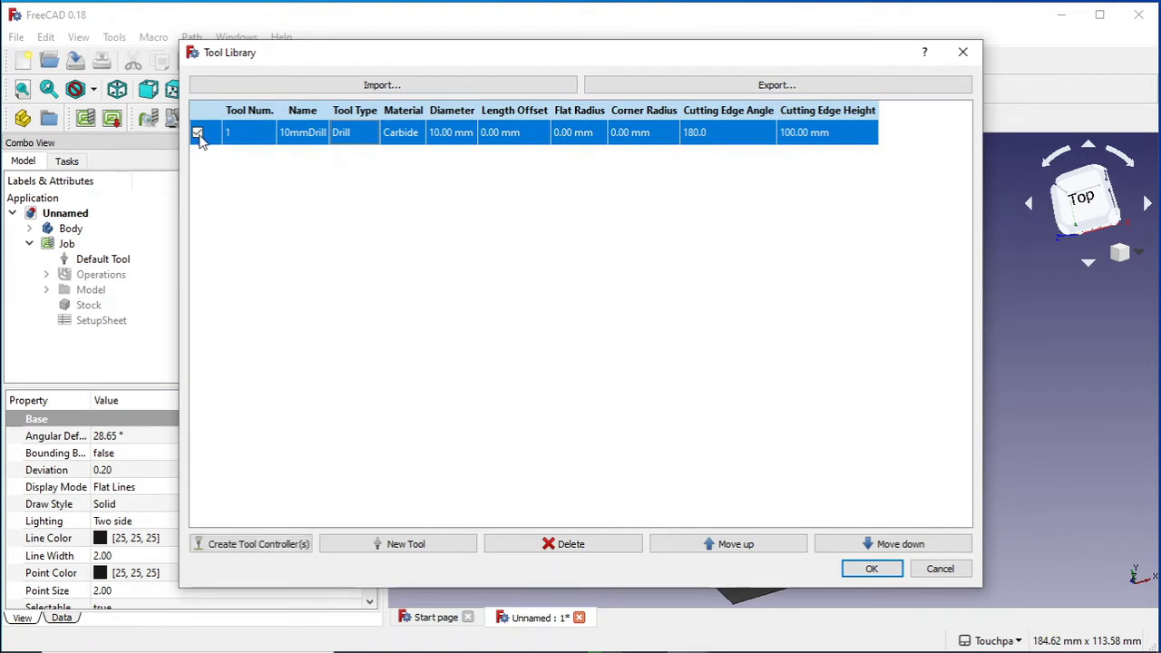
click(263, 549)
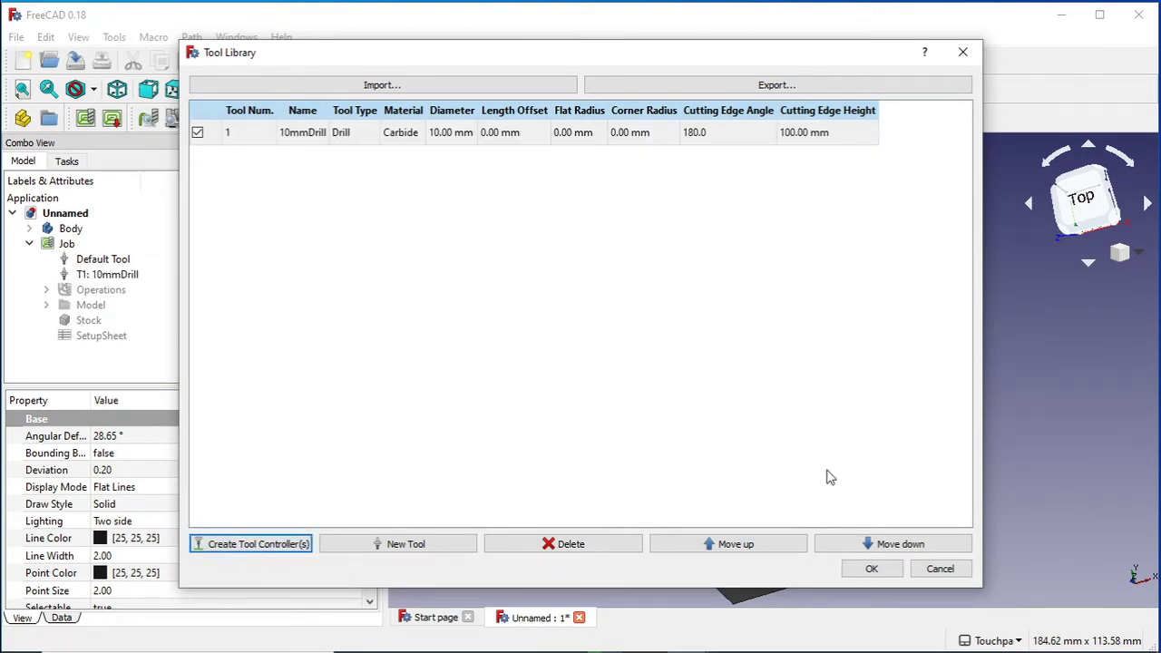
click(874, 569)
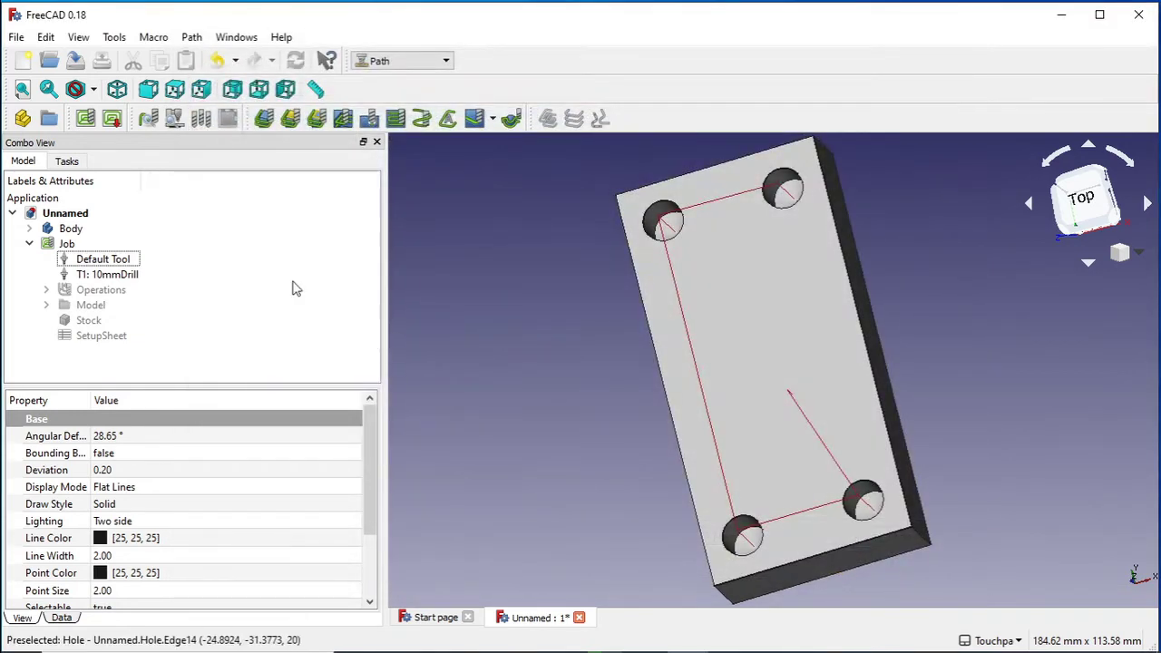
click(107, 261)
right_click(110, 265)
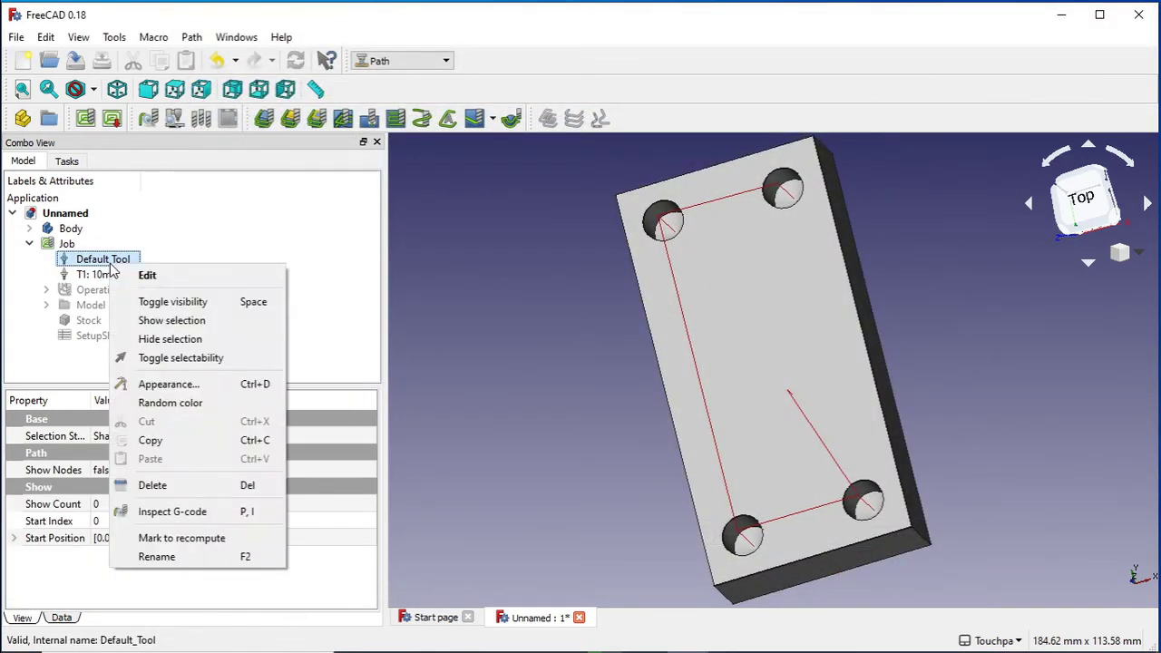
click(155, 485)
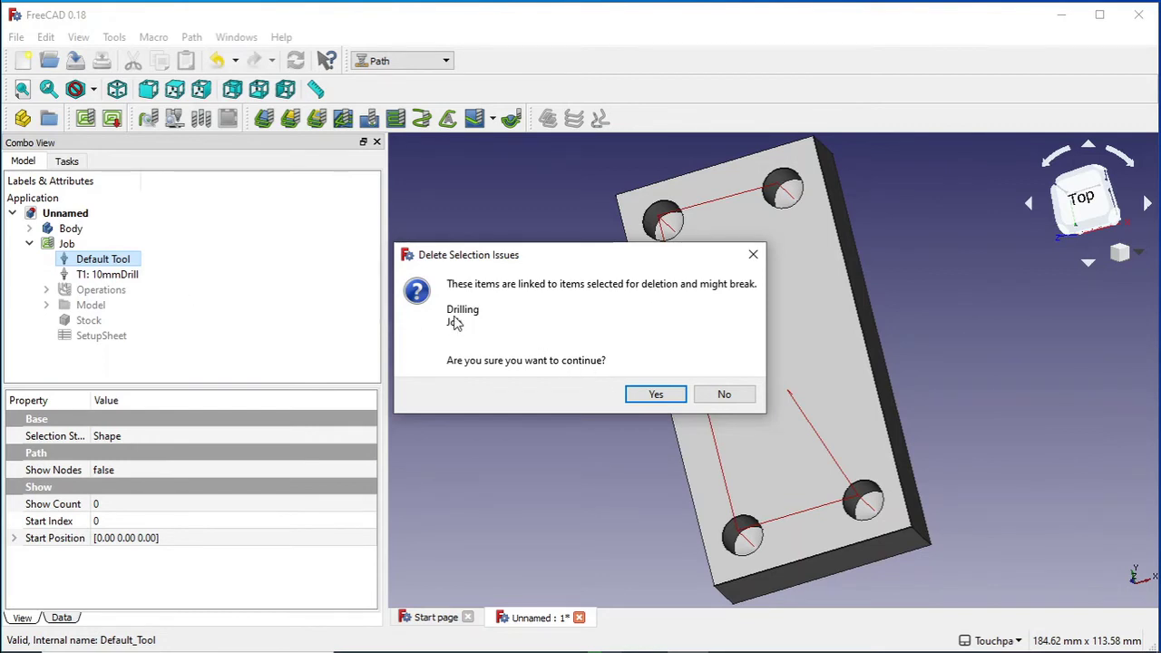
click(739, 394)
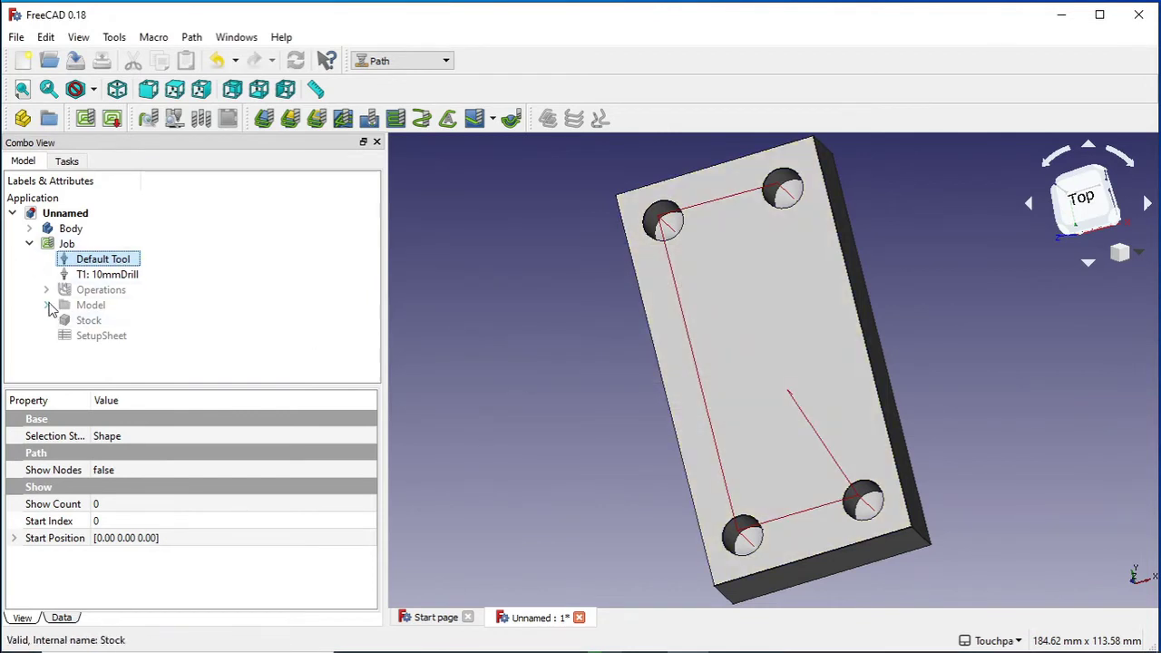
Step: Set the Drilling operation's tool controller to T1: 10mmDrill and finish editing it
click(48, 289)
double_click(102, 305)
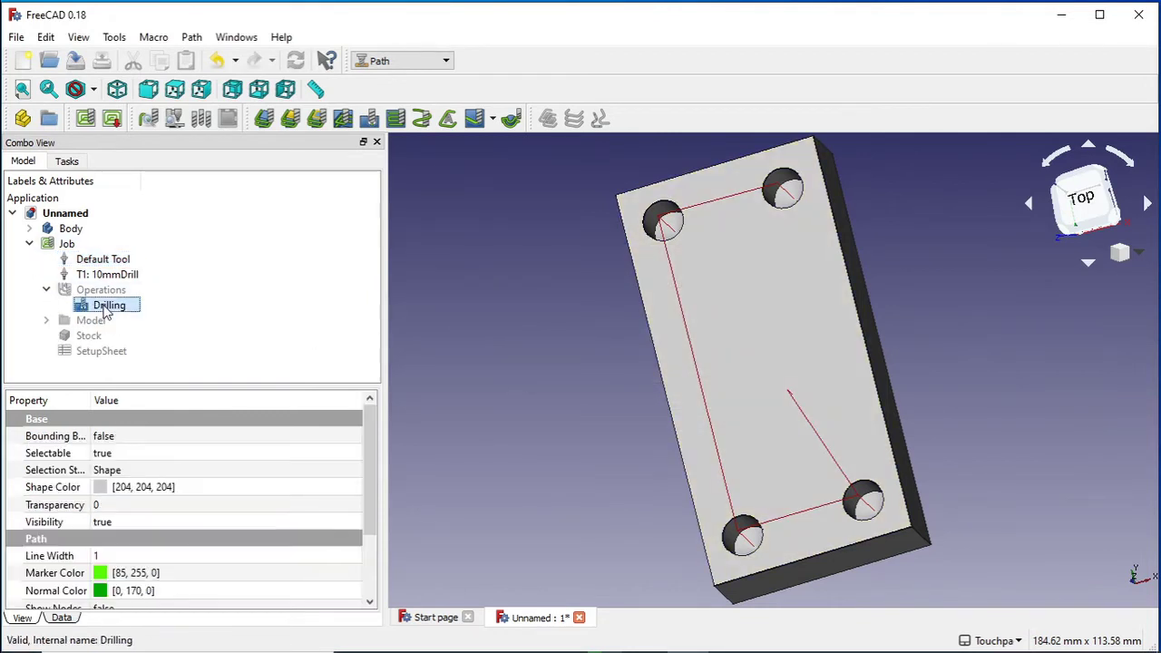
click(263, 391)
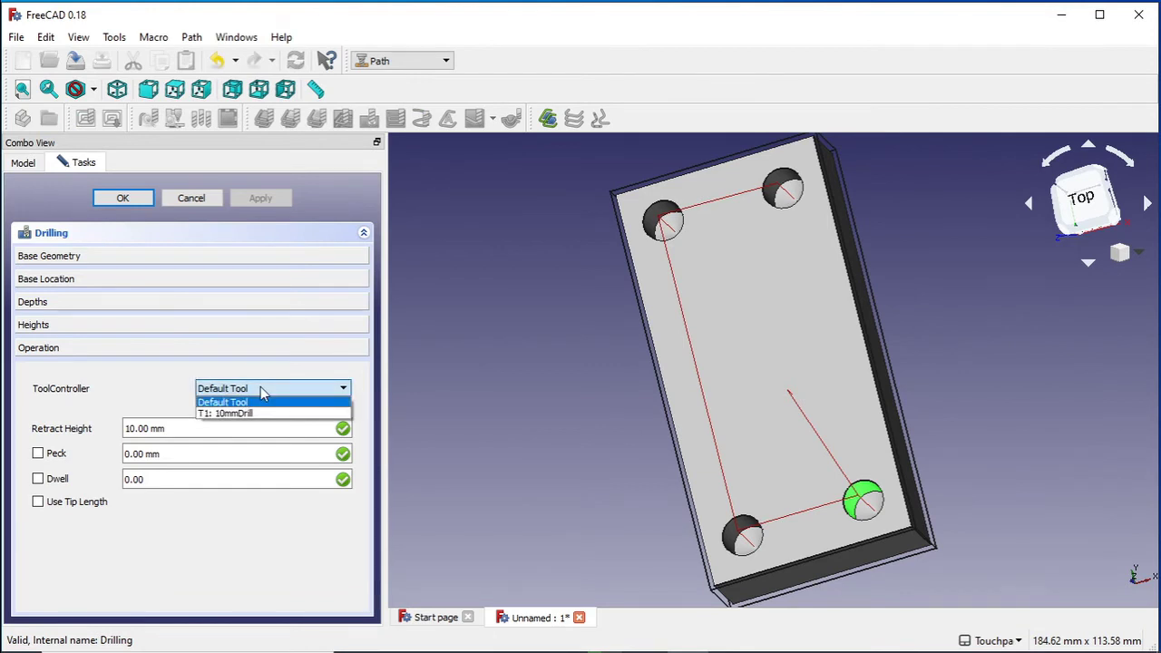
click(259, 413)
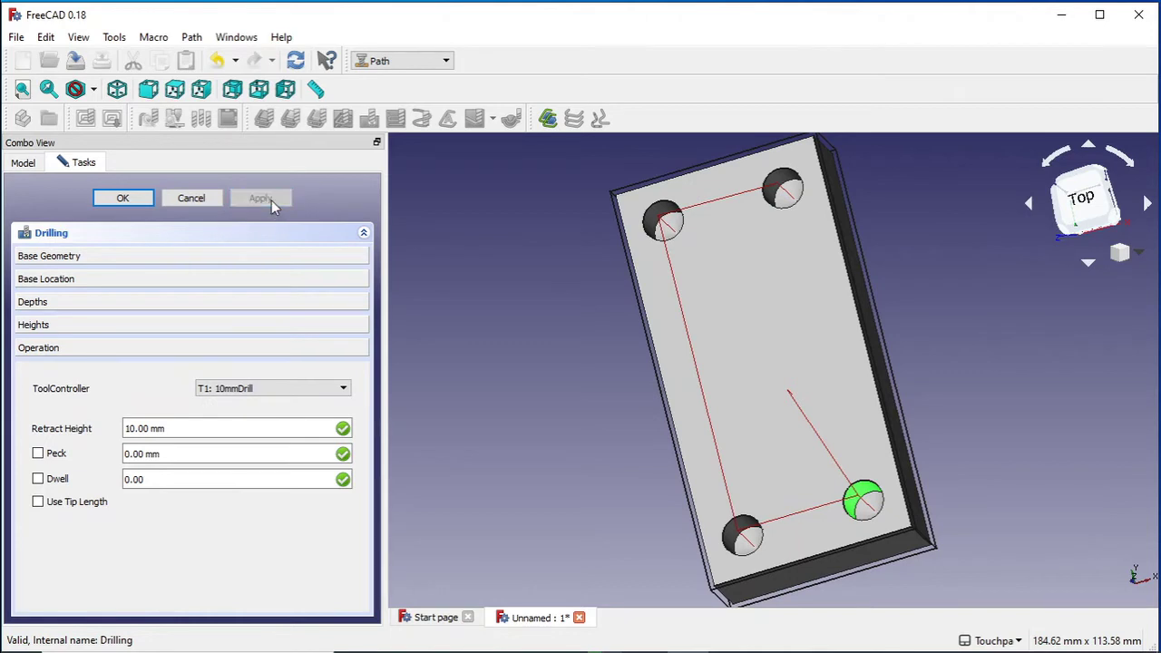
click(117, 201)
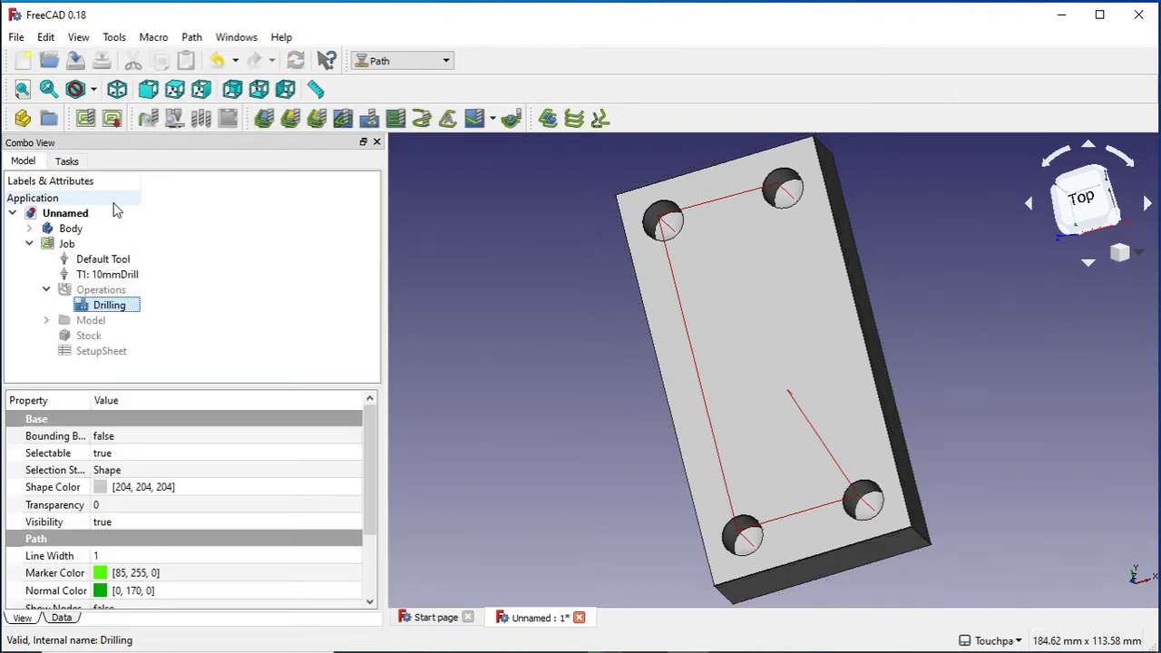
Step: Delete the Default Tool from the job, accepting the deletion despite its link to the job
click(100, 259)
right_click(124, 260)
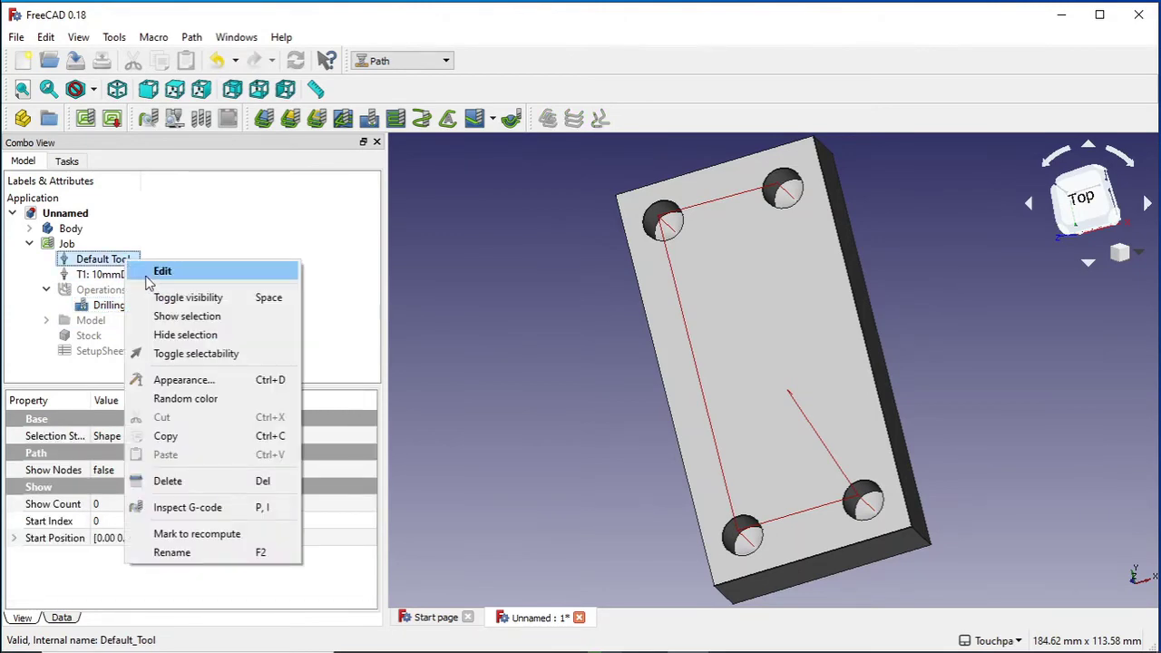
click(204, 480)
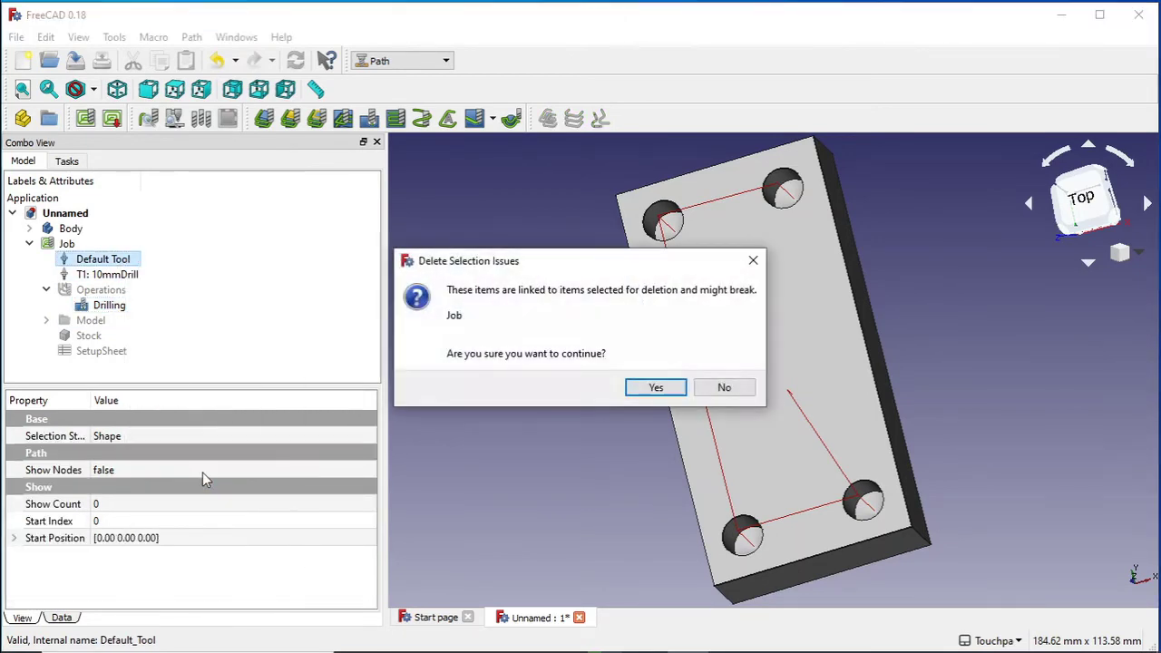
click(645, 384)
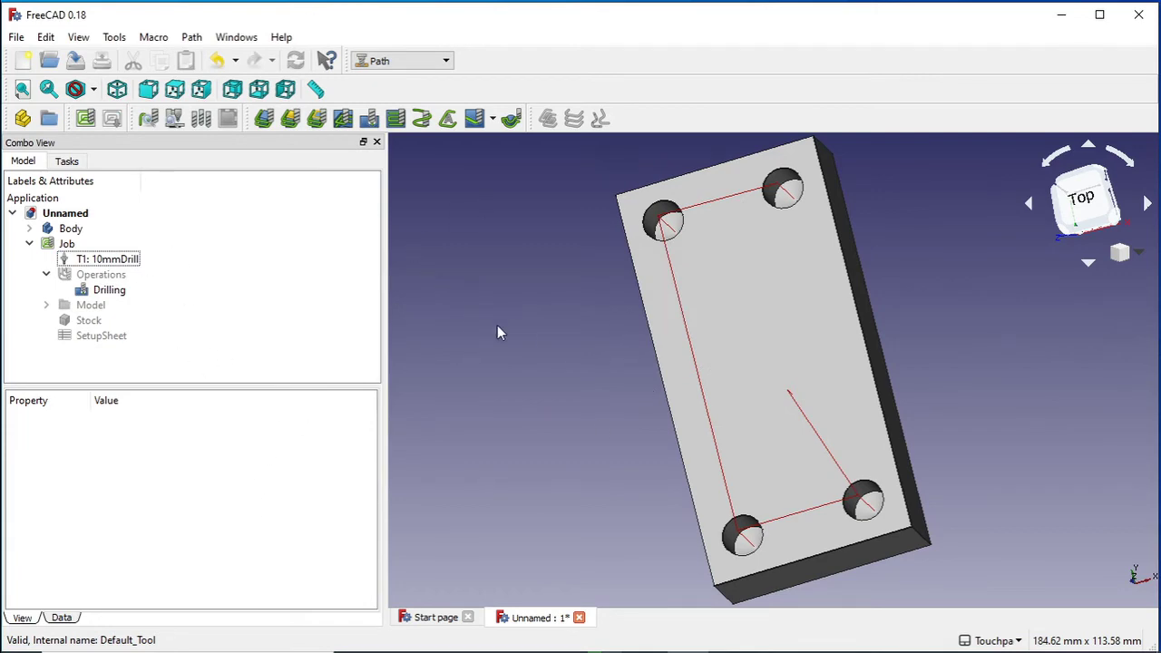
Step: Run the path simulation of the Drilling operation, inspect the cut stock, and close the simulator without keeping the result
alt+drag(549, 321, 604, 324)
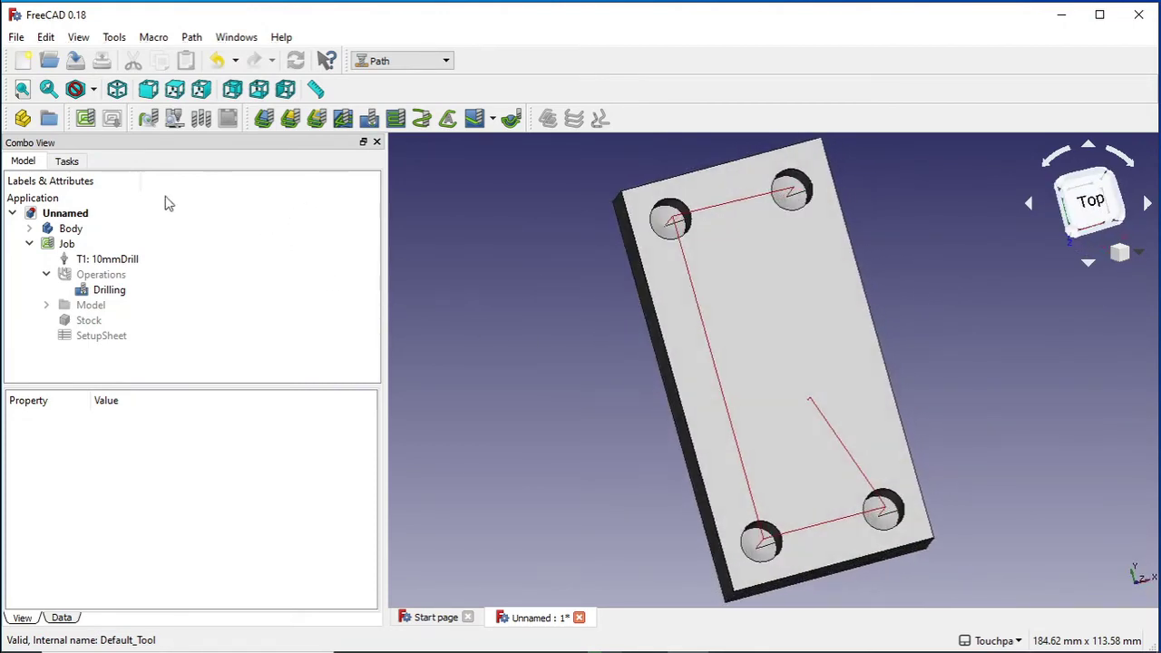
click(175, 120)
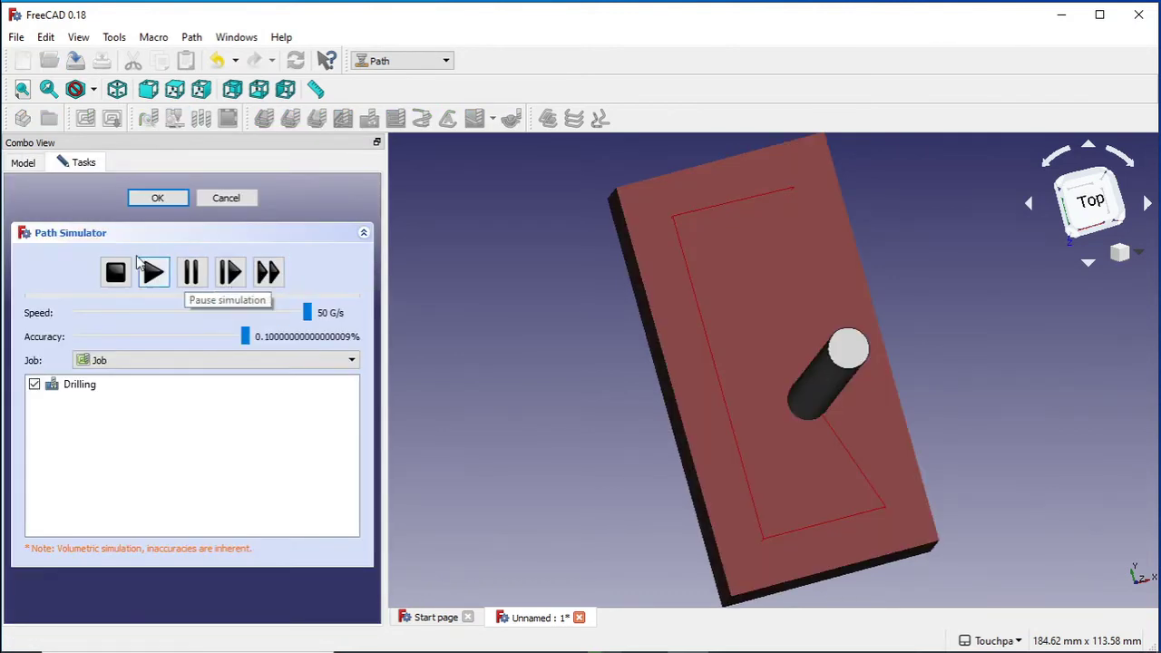
click(154, 275)
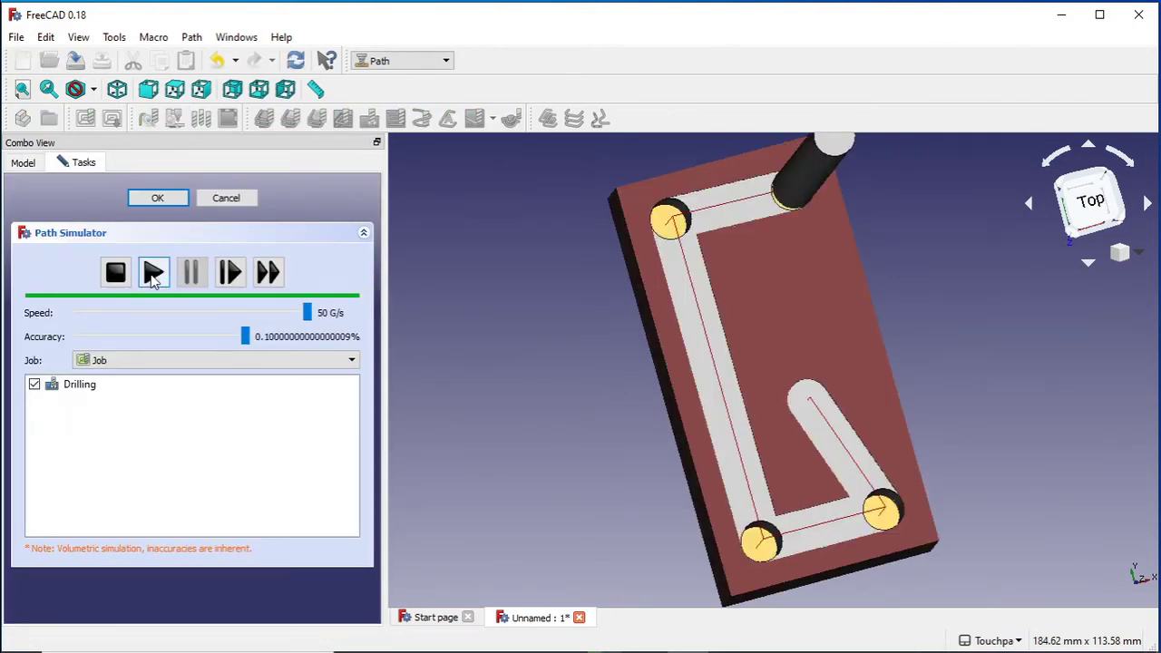
alt+drag(638, 298, 544, 254)
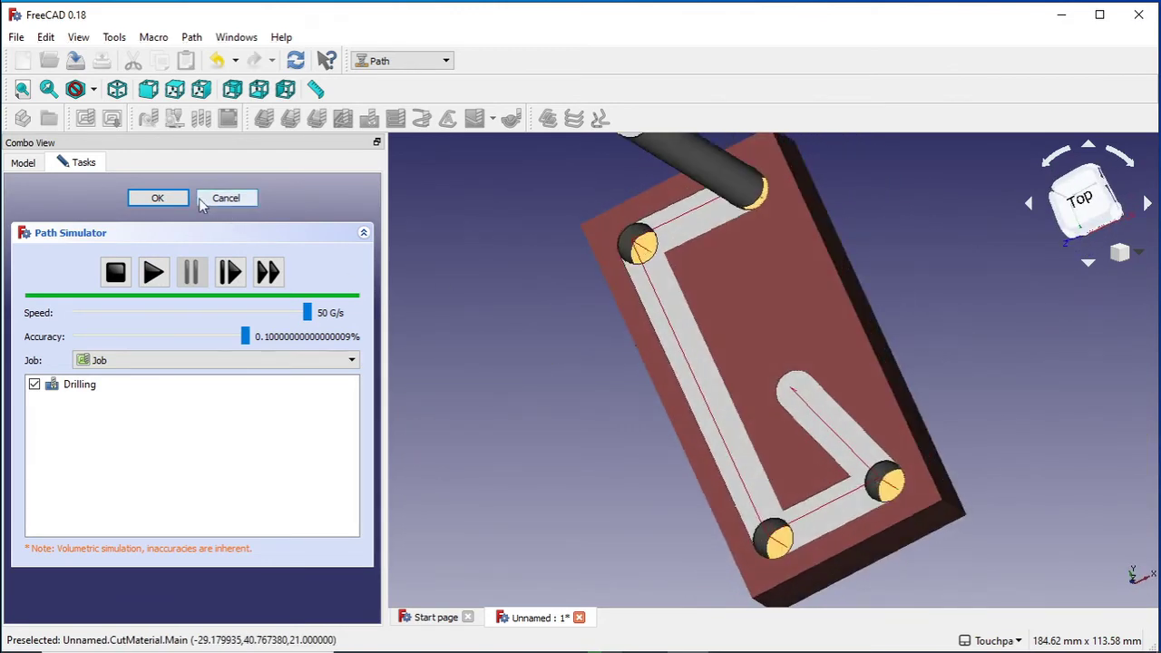
click(222, 201)
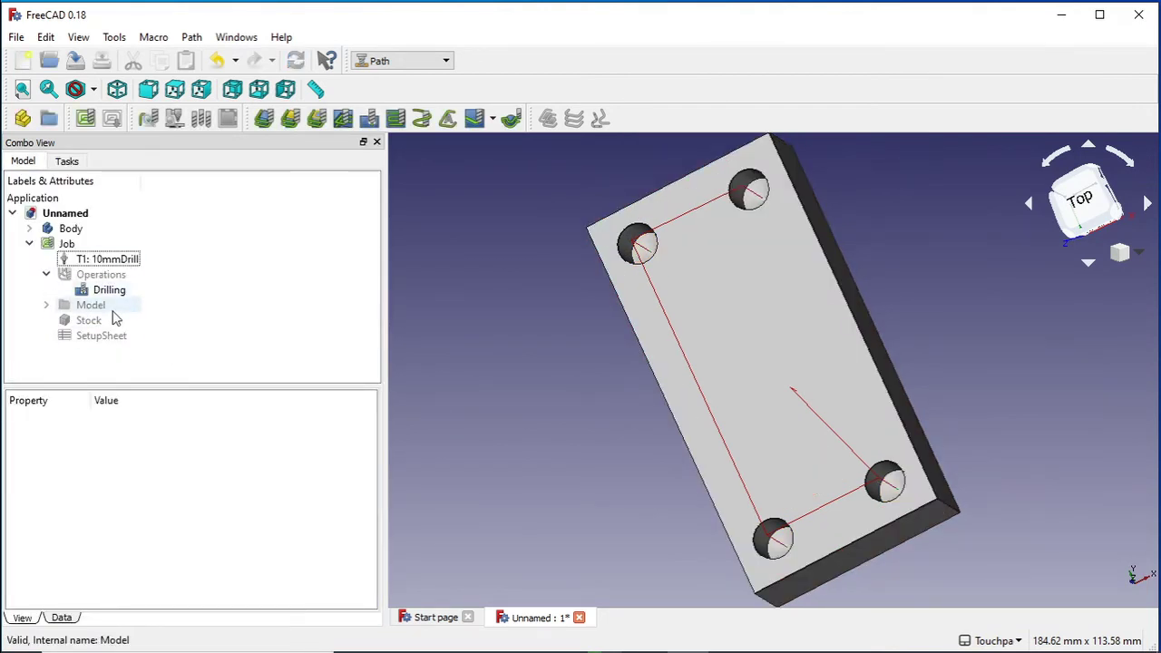
Step: Set the Drilling operation's peck depth to 10 mm with the Peck and Dwell options left off, and finish editing it
double_click(107, 293)
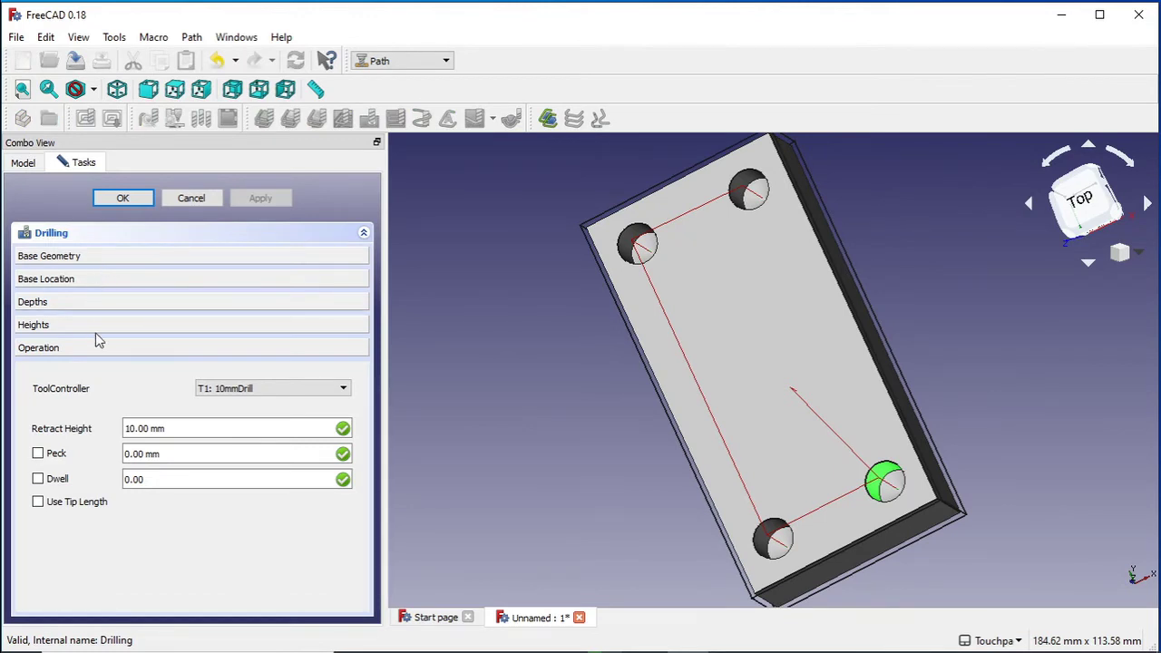
click(58, 456)
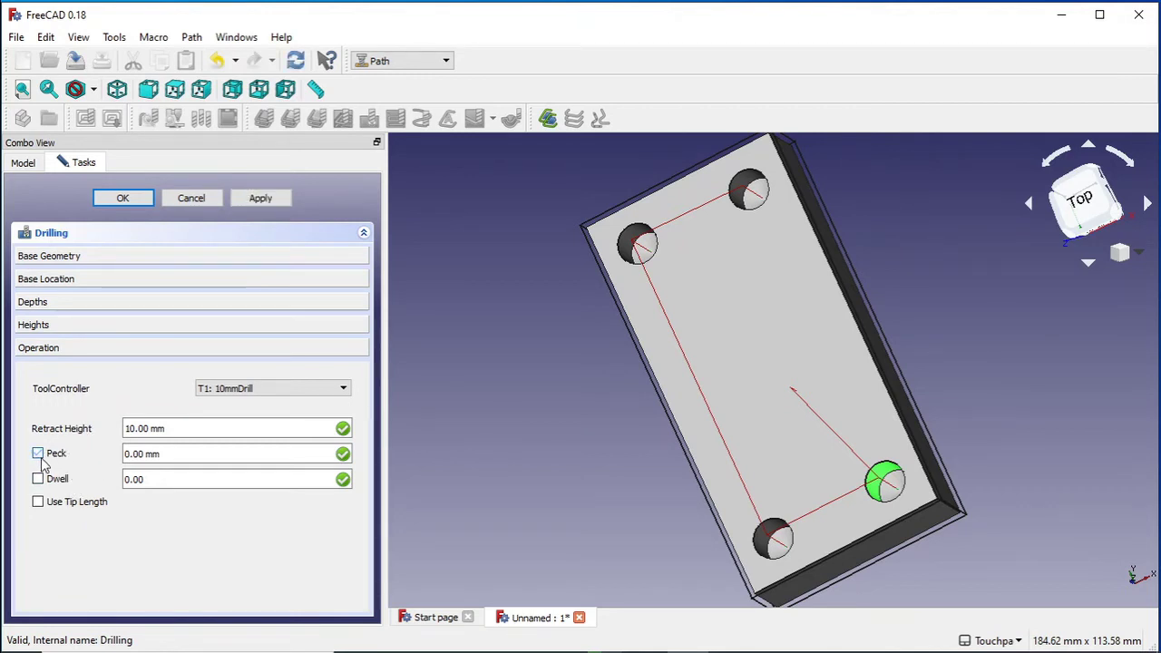
click(40, 461)
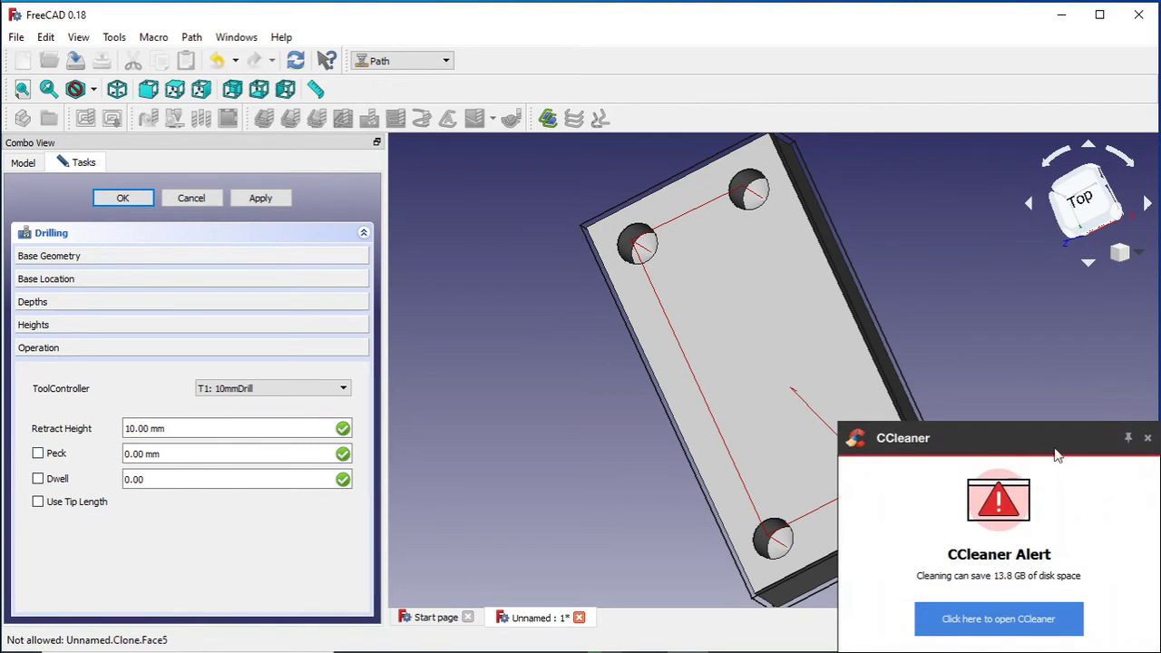
click(1148, 439)
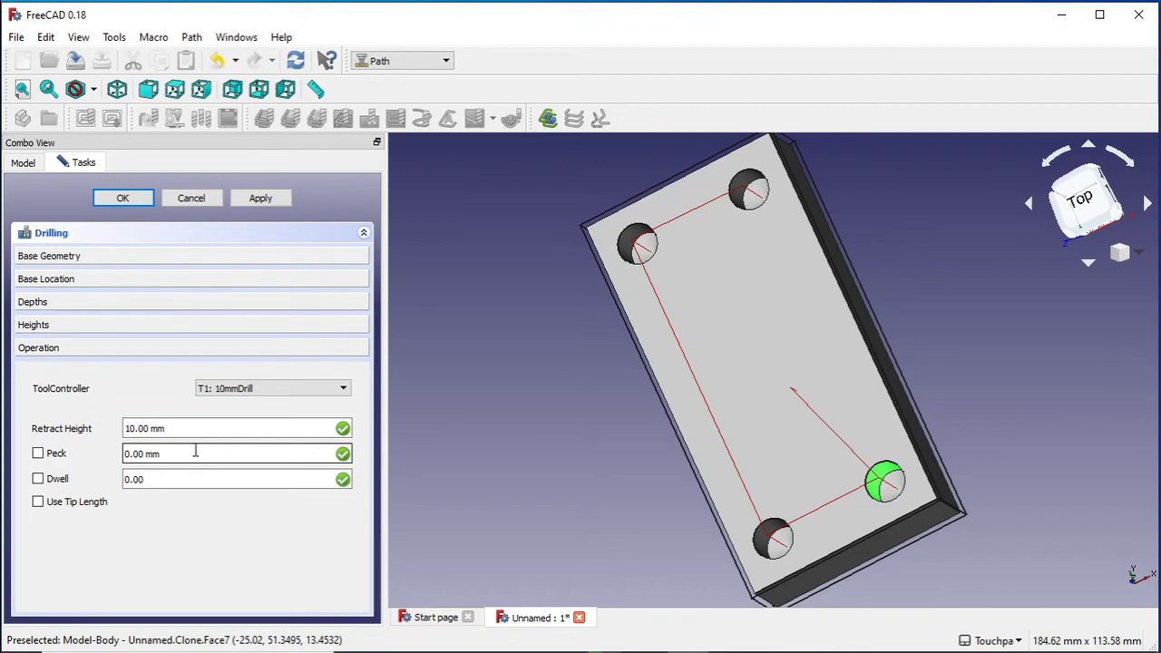
drag(133, 455, 124, 455)
text(10)
click(510, 346)
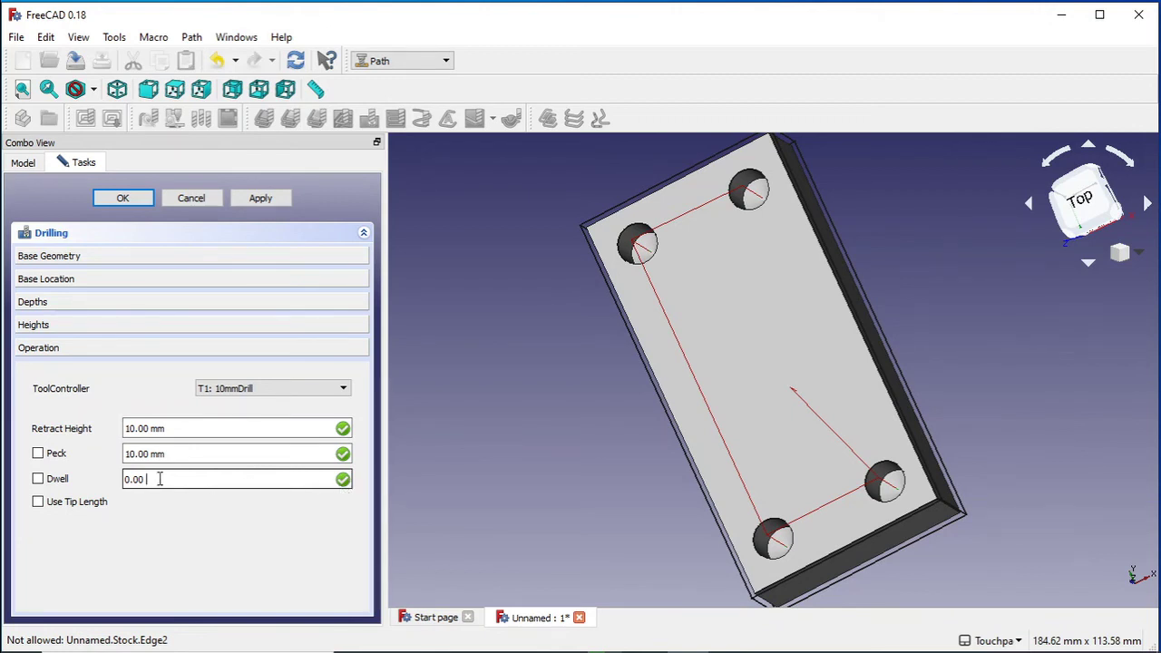
drag(160, 479, 127, 479)
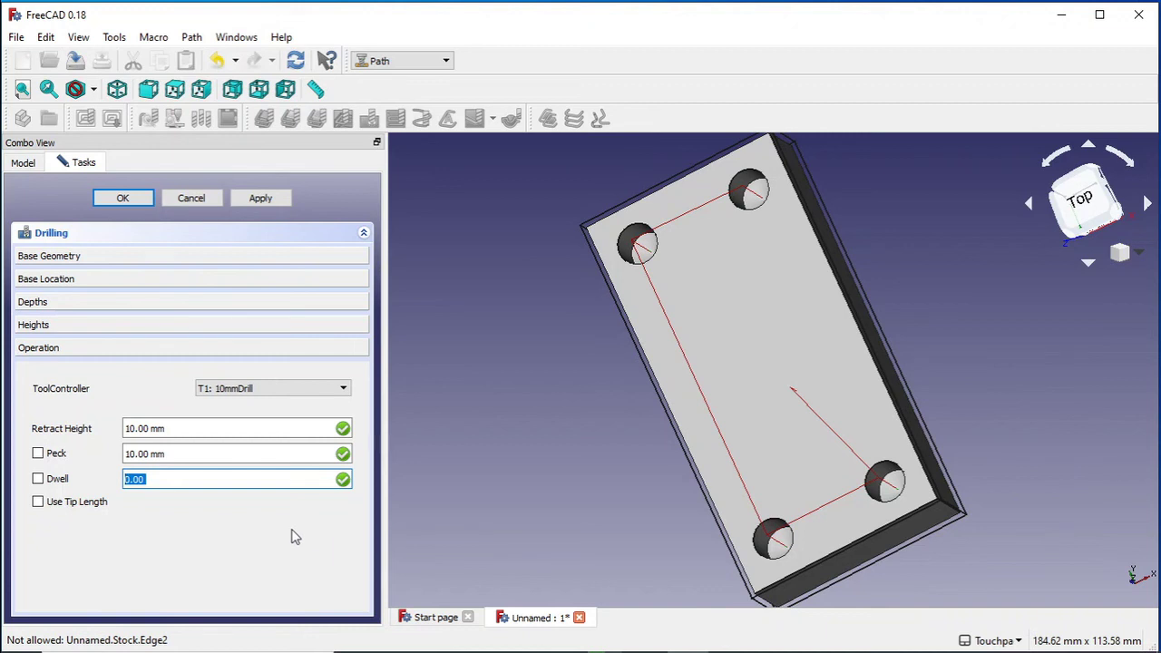
click(263, 206)
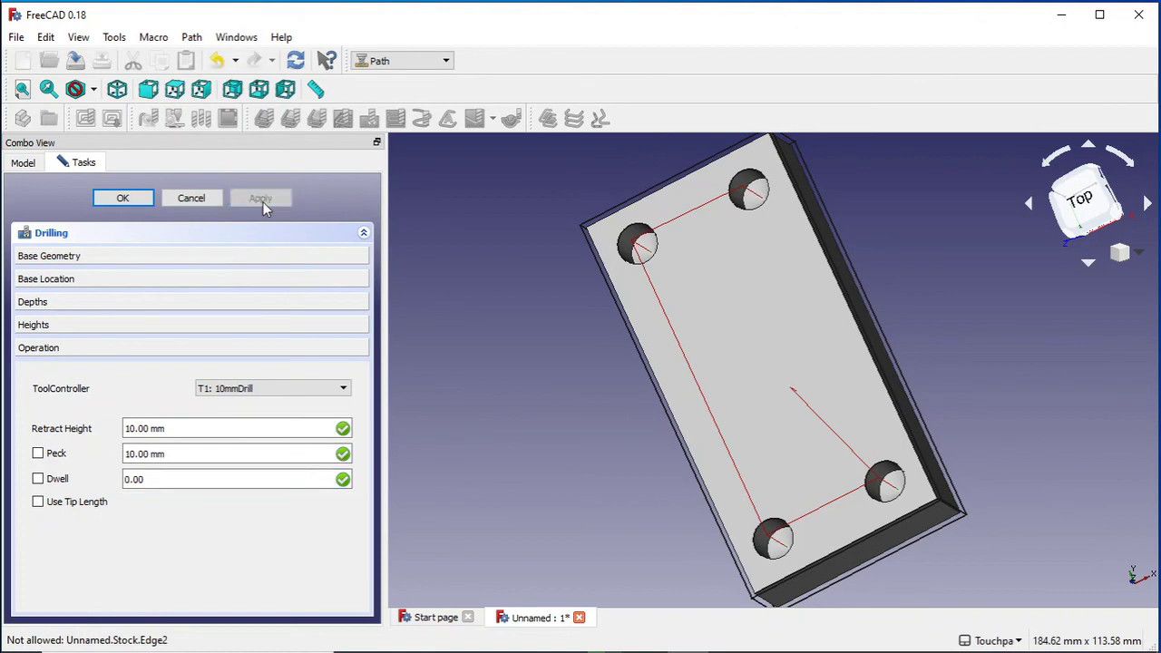
click(122, 198)
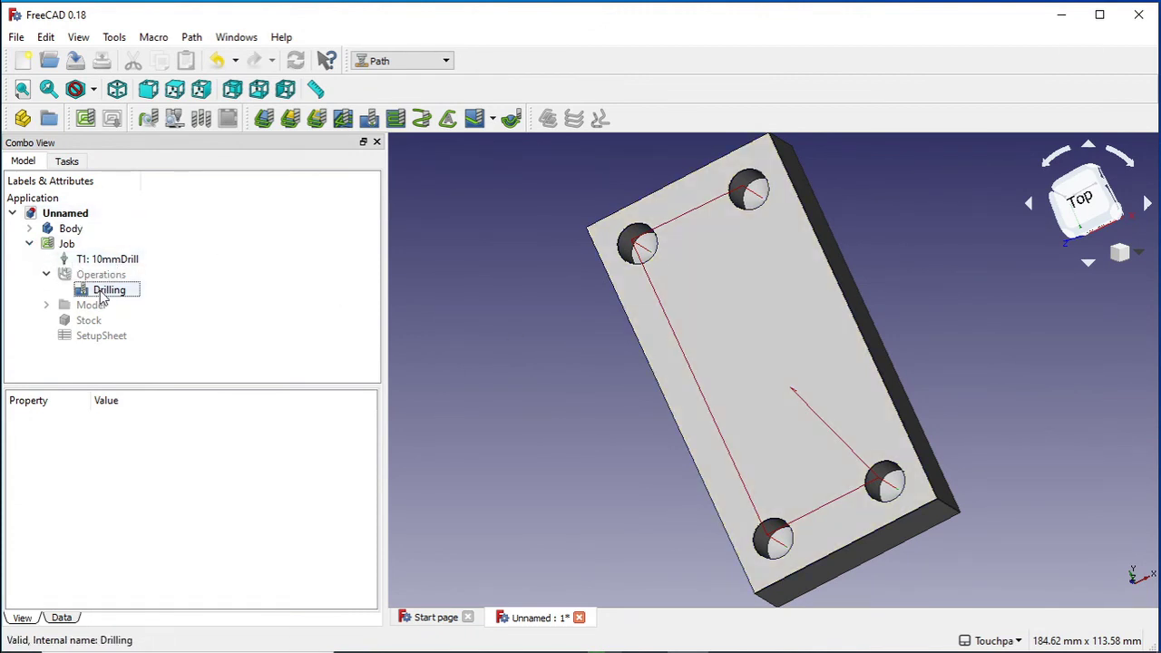
Step: In the Drilling base geometry, replace Model-Body.Face9 with the circular top edge of the same hole, Edge15, and apply the change
double_click(101, 293)
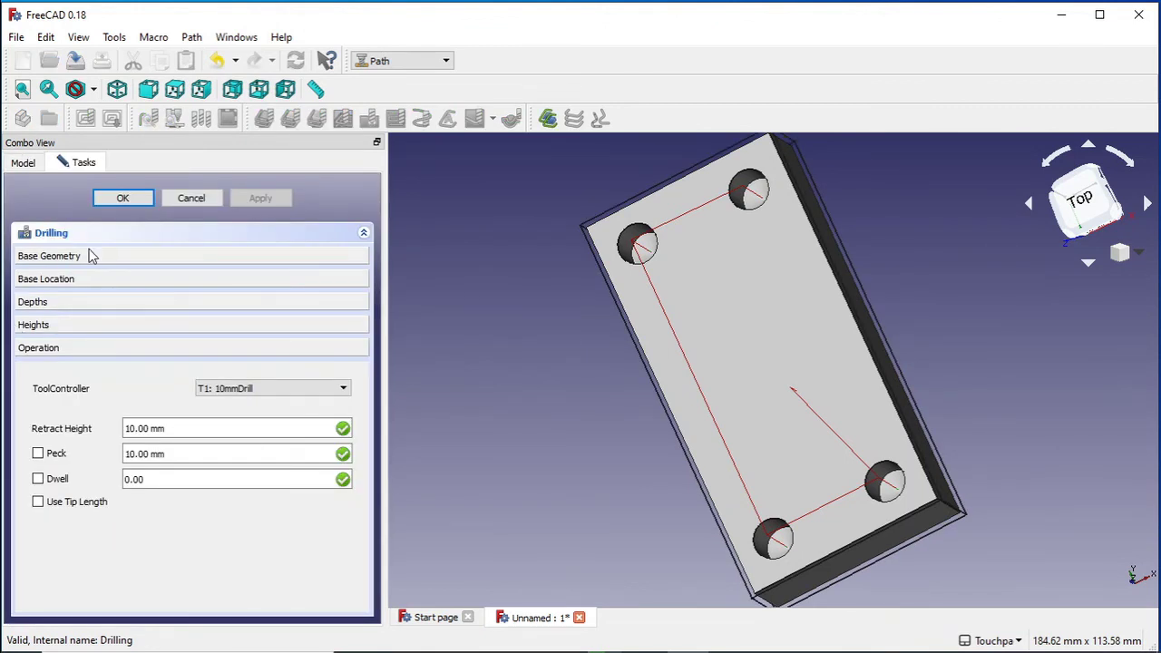
click(91, 255)
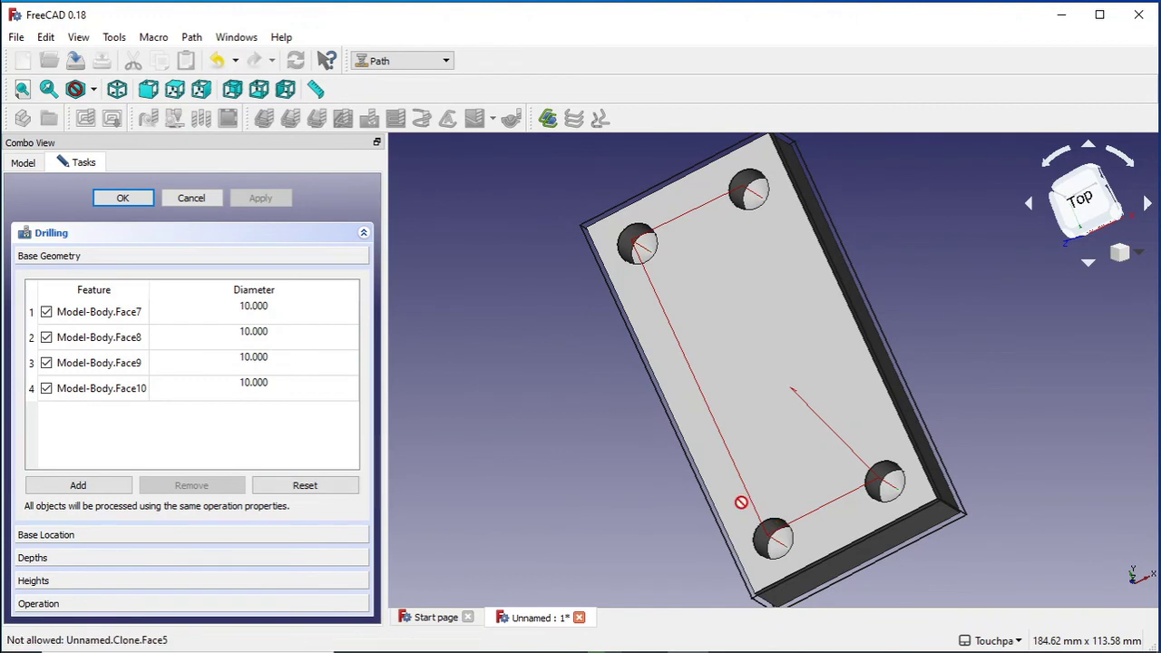
click(119, 365)
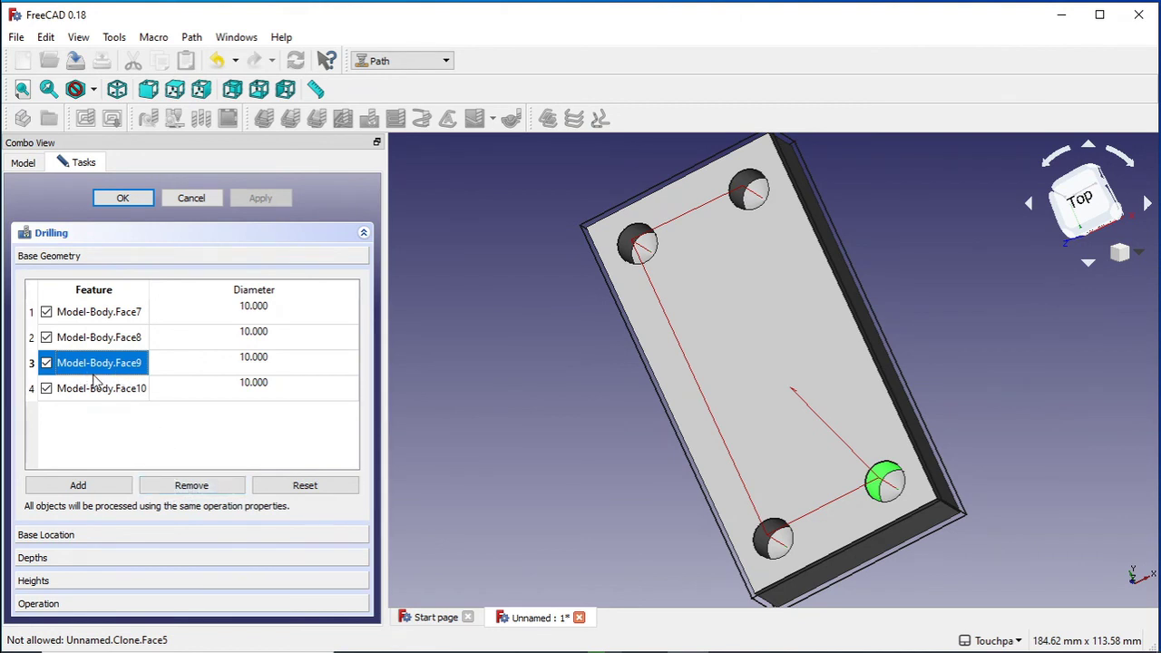
click(211, 488)
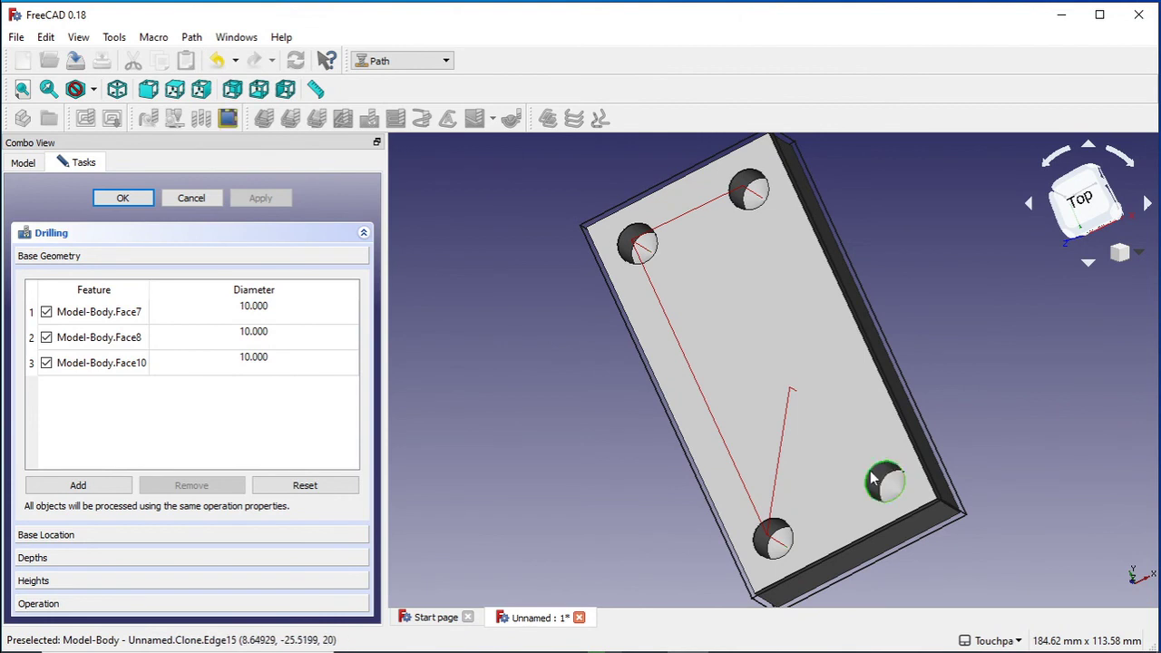
click(81, 487)
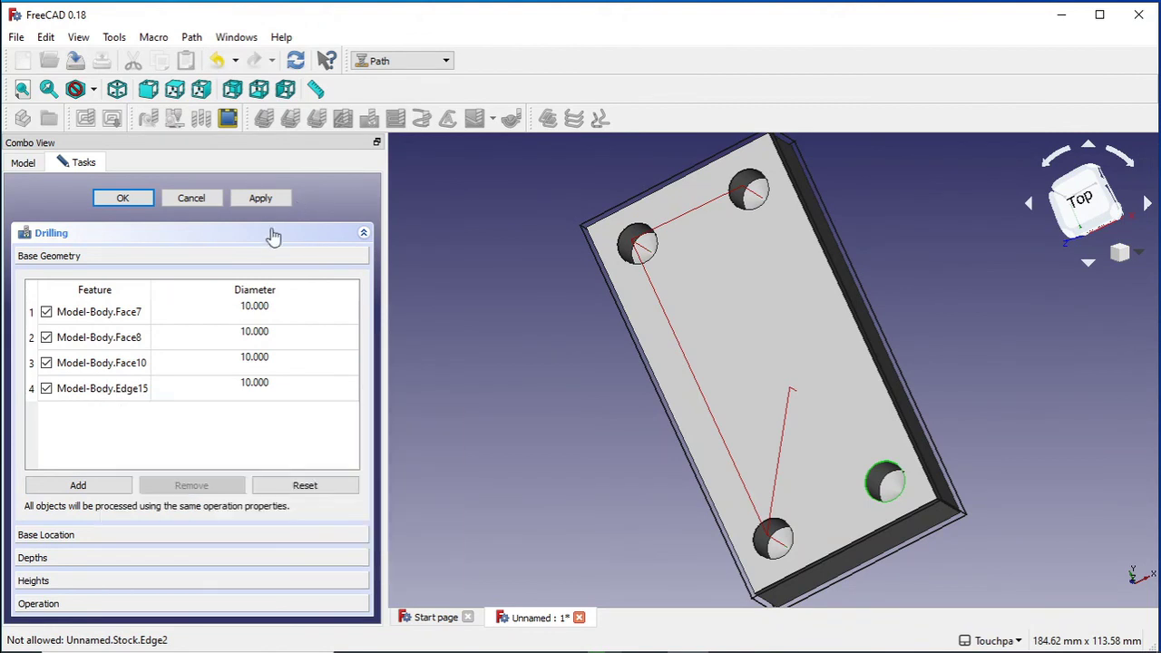
click(273, 199)
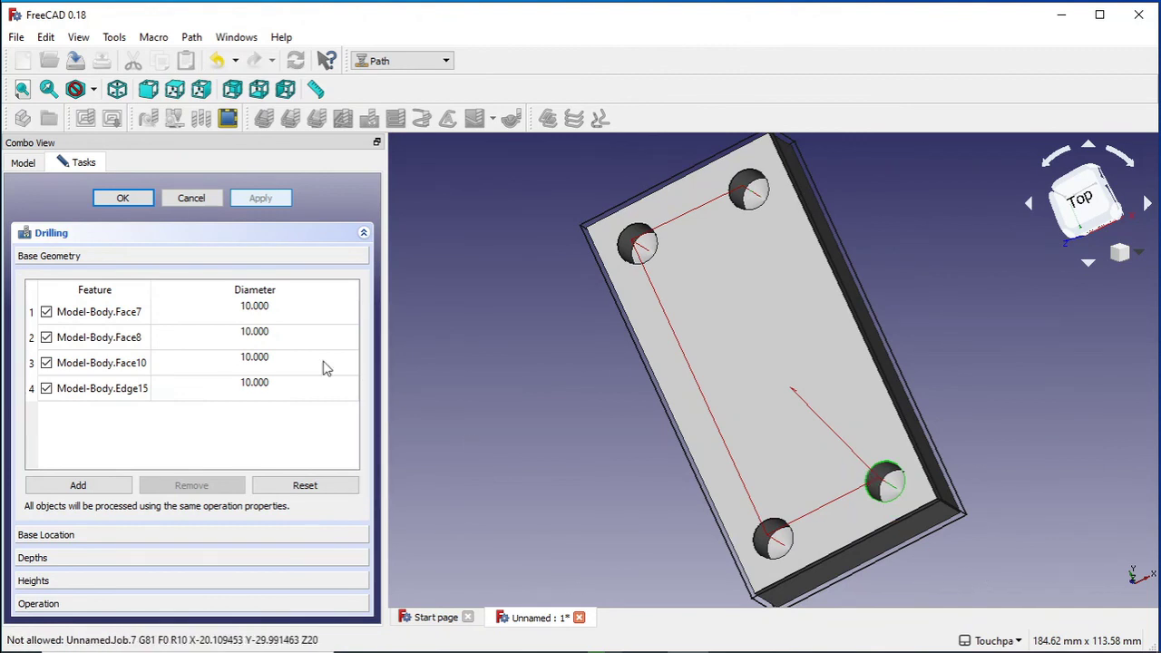
Step: Remove Model-Body.Edge15 from the Drilling base geometry and reset the feature list to the model's eligible circular holes
click(90, 397)
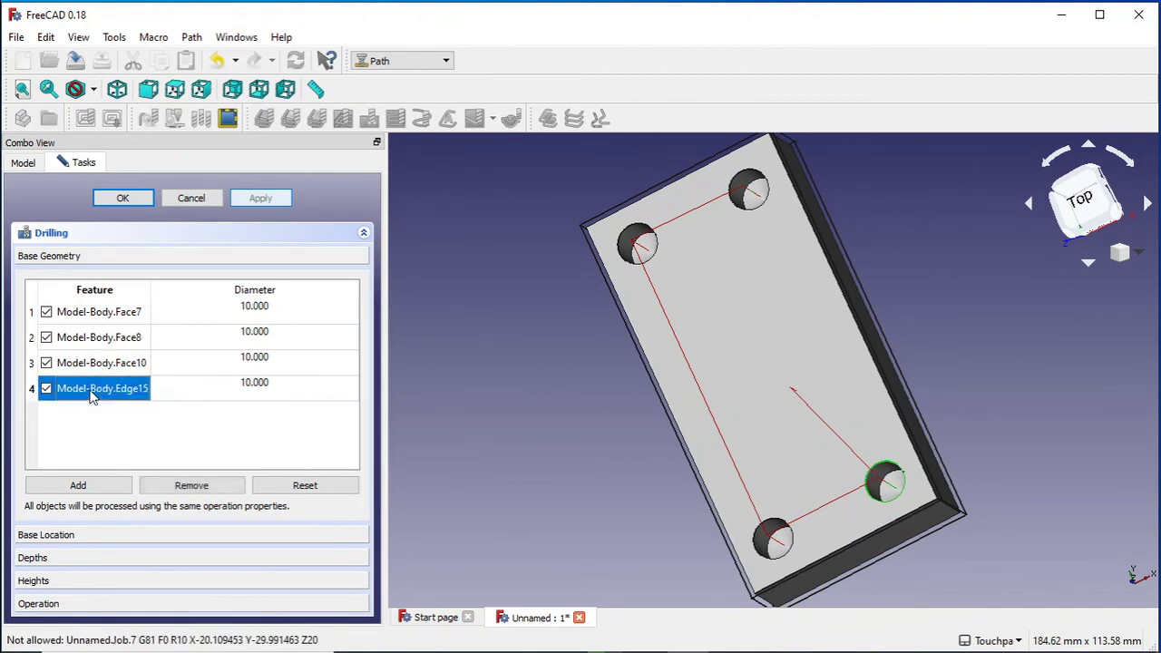
click(203, 484)
click(305, 485)
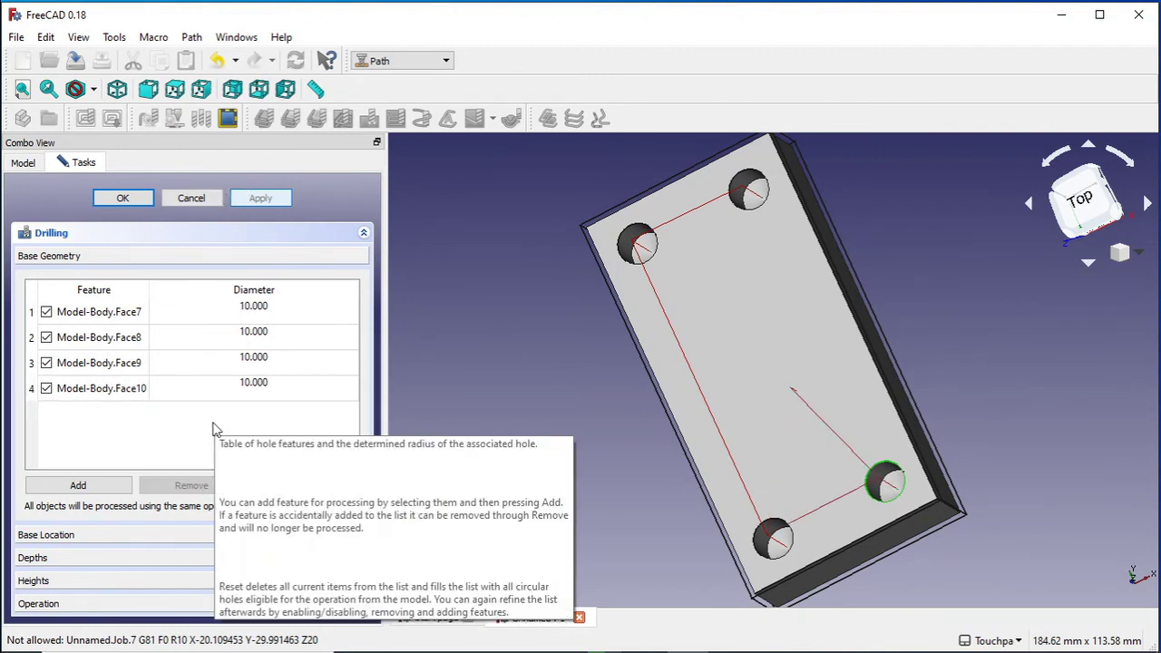
Step: Remove Model-Body.Face7, Face9 and Face10 together from the Drilling base geometry, keeping only Face8
click(95, 361)
click(105, 391)
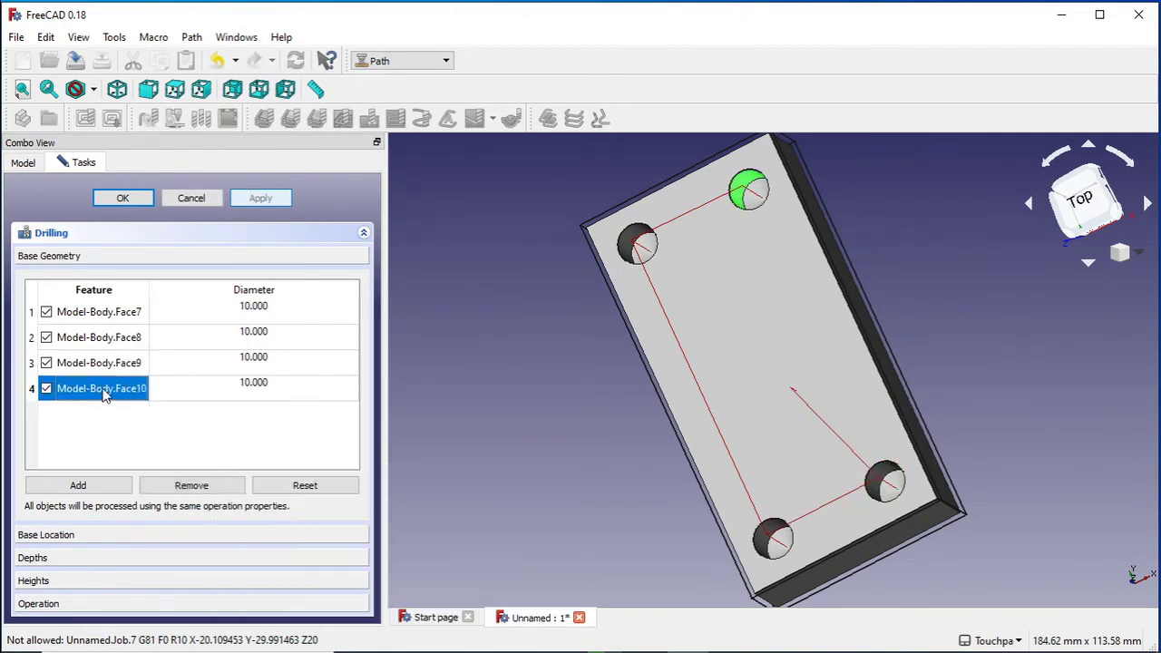
click(106, 319)
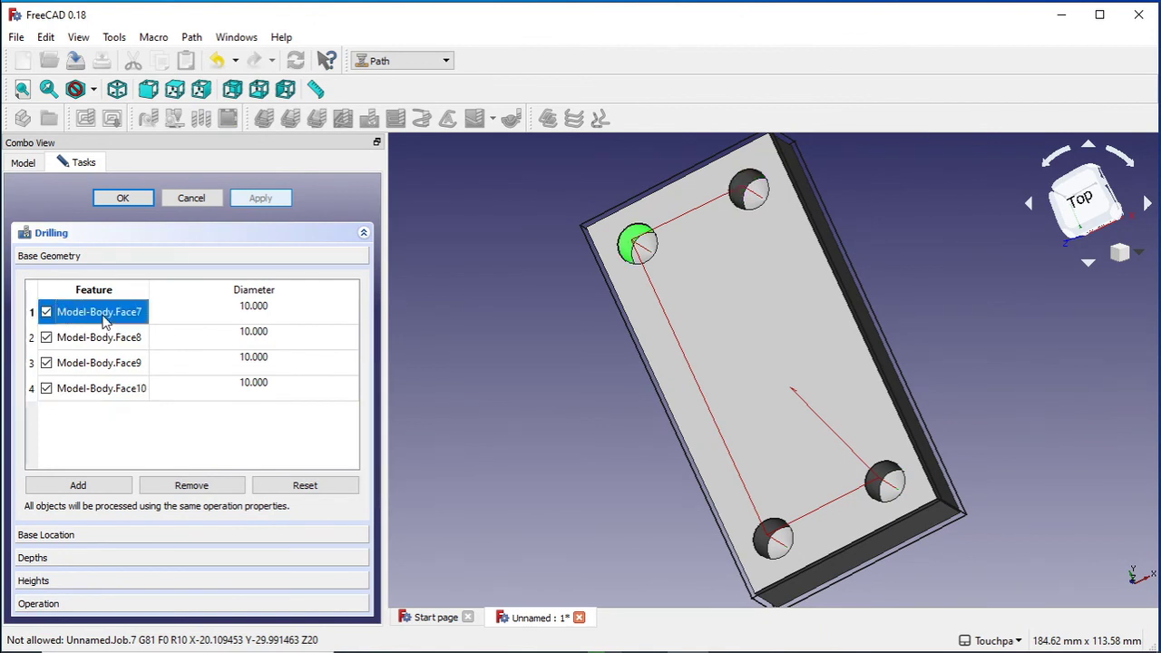
ctrl+click(96, 363)
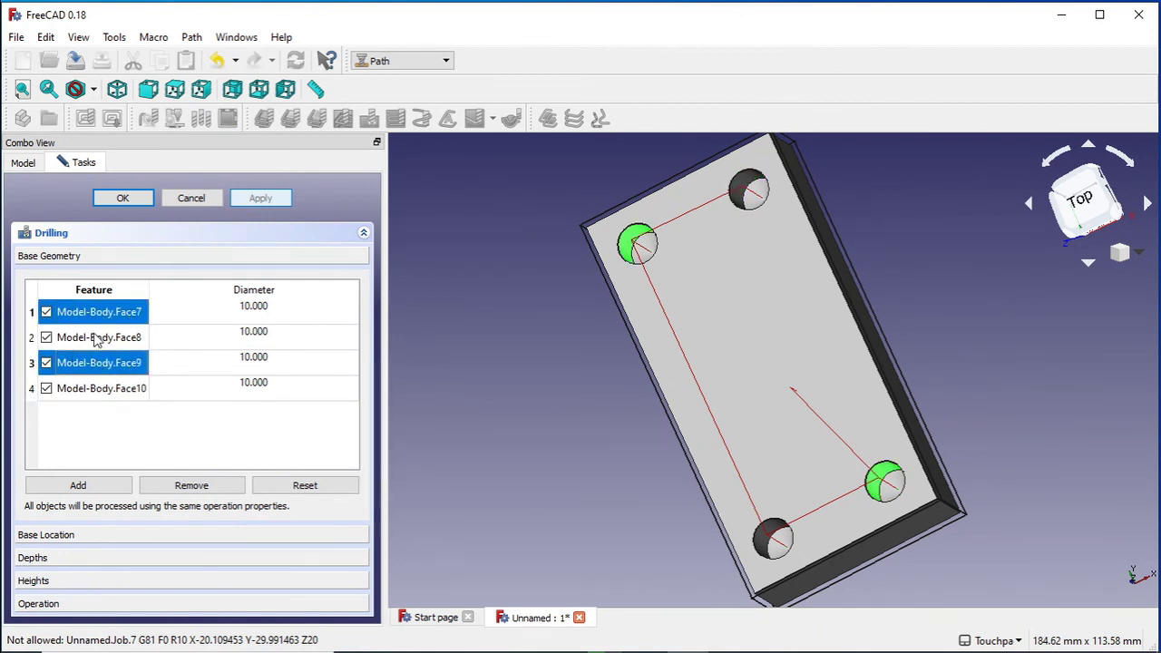
ctrl+click(106, 396)
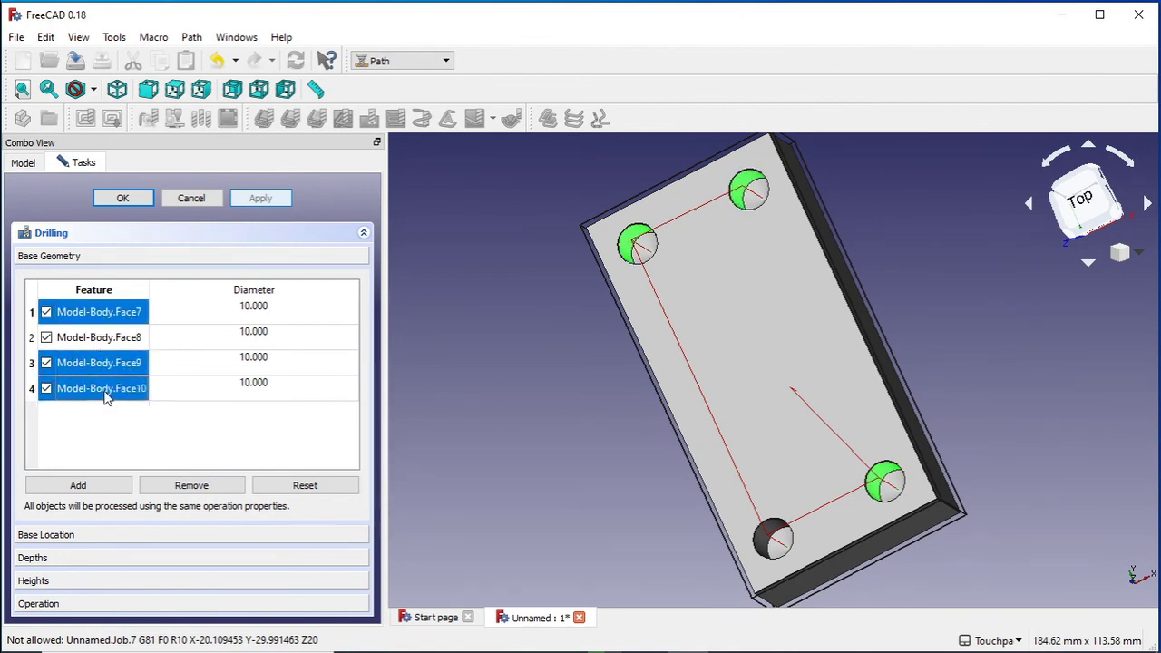
click(155, 486)
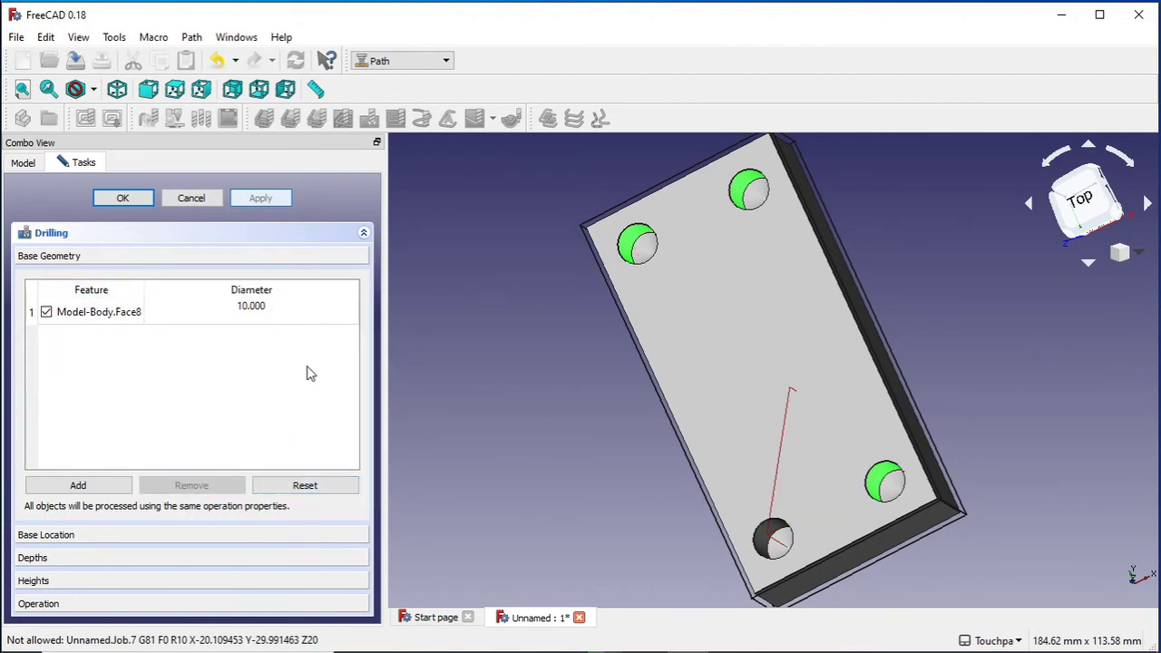
Step: Restore all four hole faces to the Drilling base geometry by resetting the list, and finish editing the operation
click(333, 486)
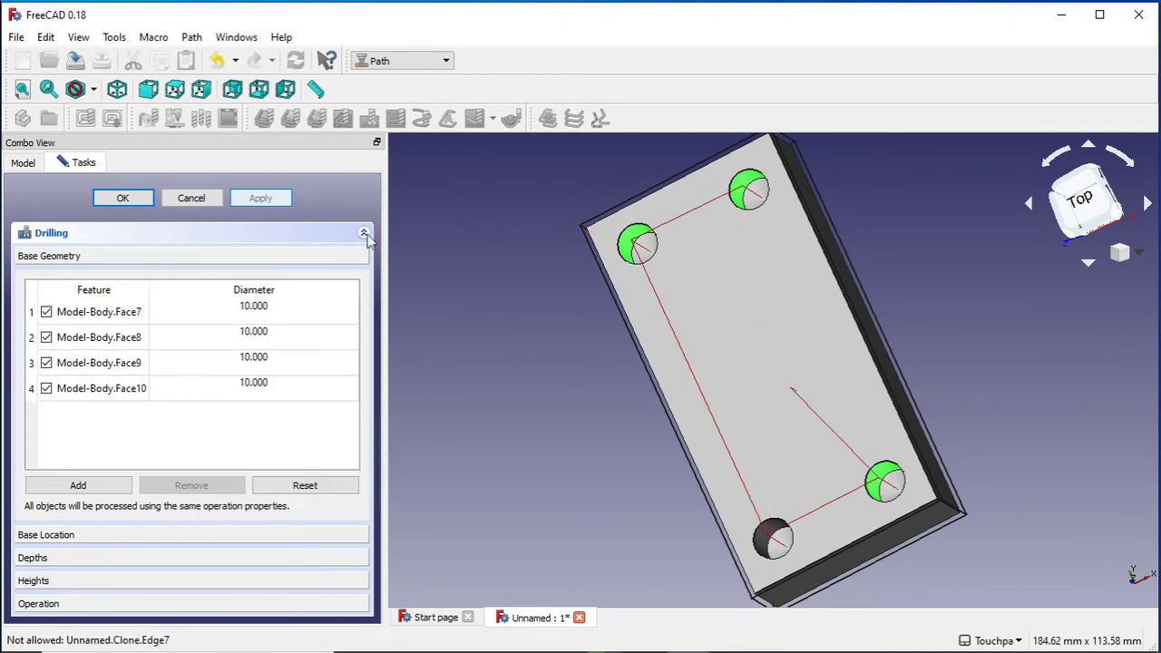
click(141, 201)
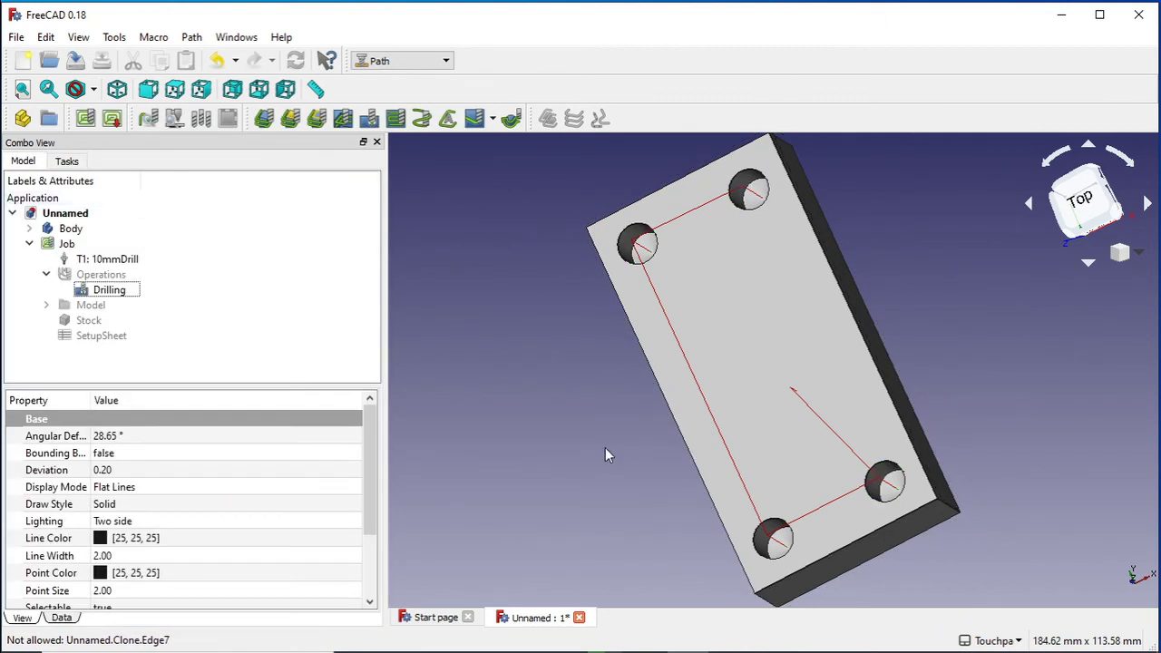